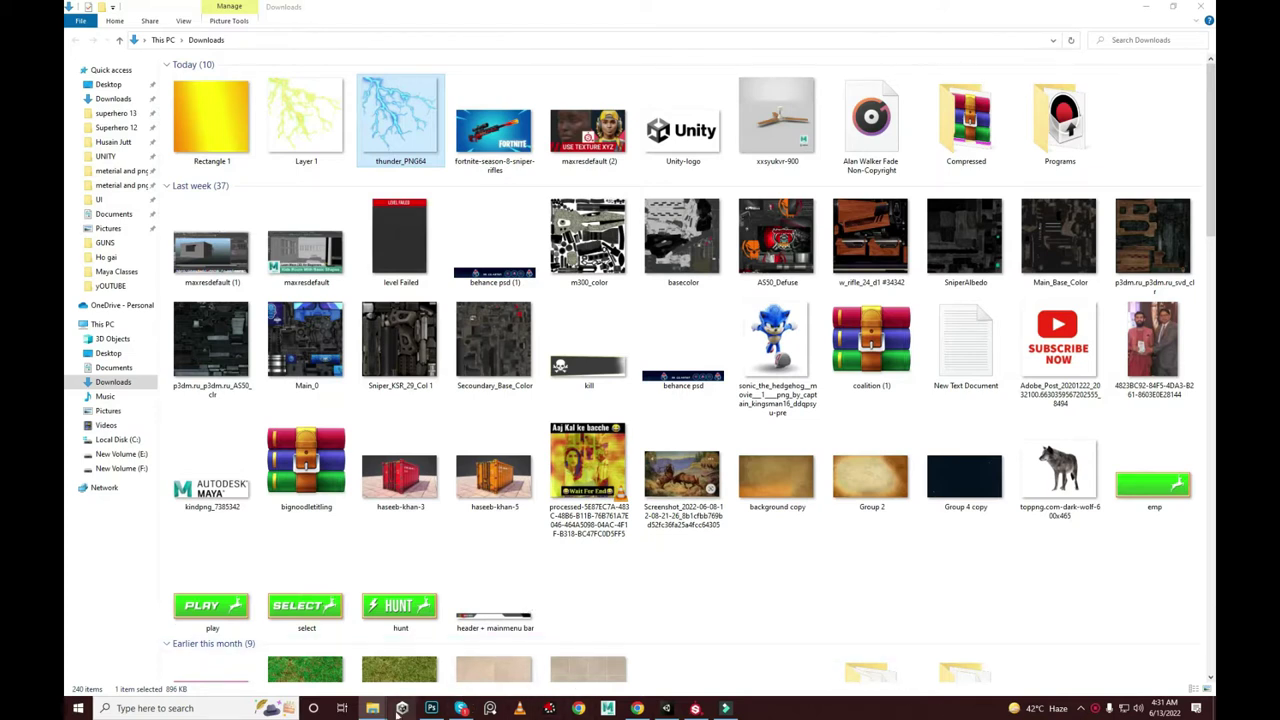
Step: Open the GUNS > Sniper 8 folder and drag the Sniper 08 CheyTac M200 FBX toward Substance Painter
{"action": "mouse_move", "coordinate": [372, 708]}
{"action": "left_click", "coordinate": [404, 648]}
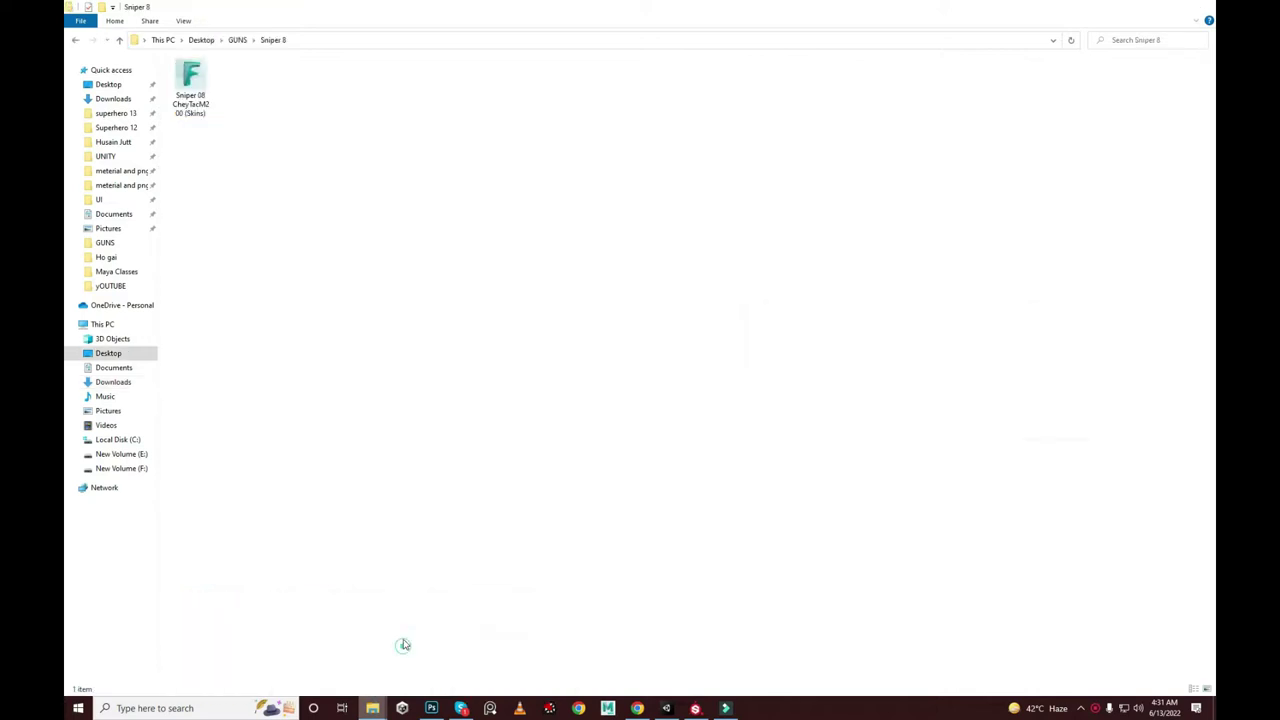
{"action": "left_click_drag", "start_coordinate": [190, 85], "coordinate": [710, 713]}
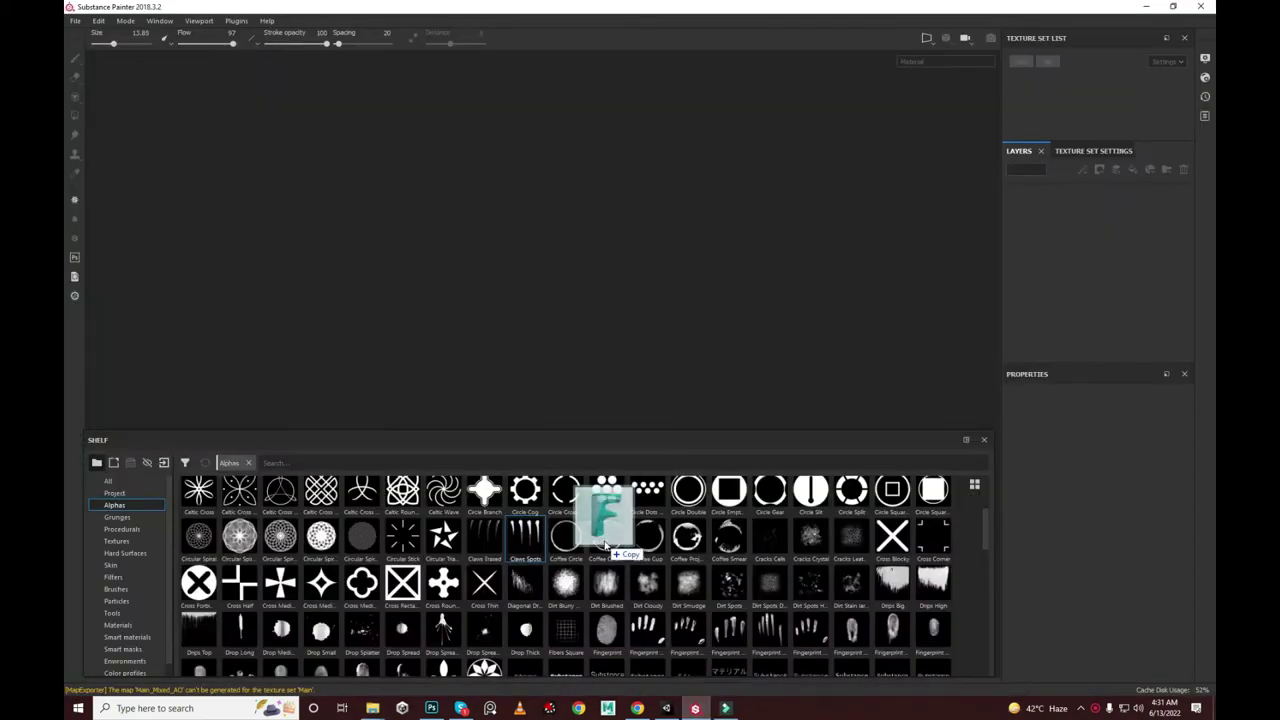
Step: Create a new project from the CheyTac M200 FBX with default settings, then orbit the rifle and rotate the lighting
{"action": "left_click_drag", "start_coordinate": [710, 713], "coordinate": [697, 275]}
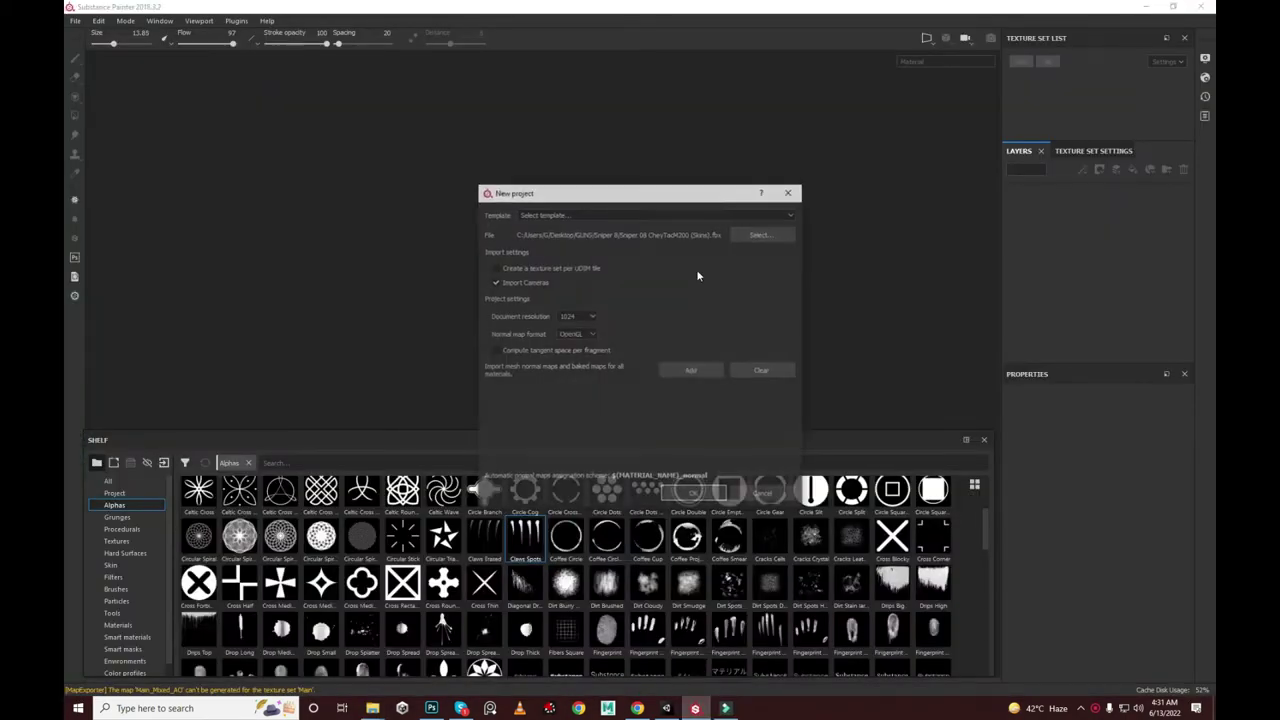
{"action": "left_click", "coordinate": [689, 495]}
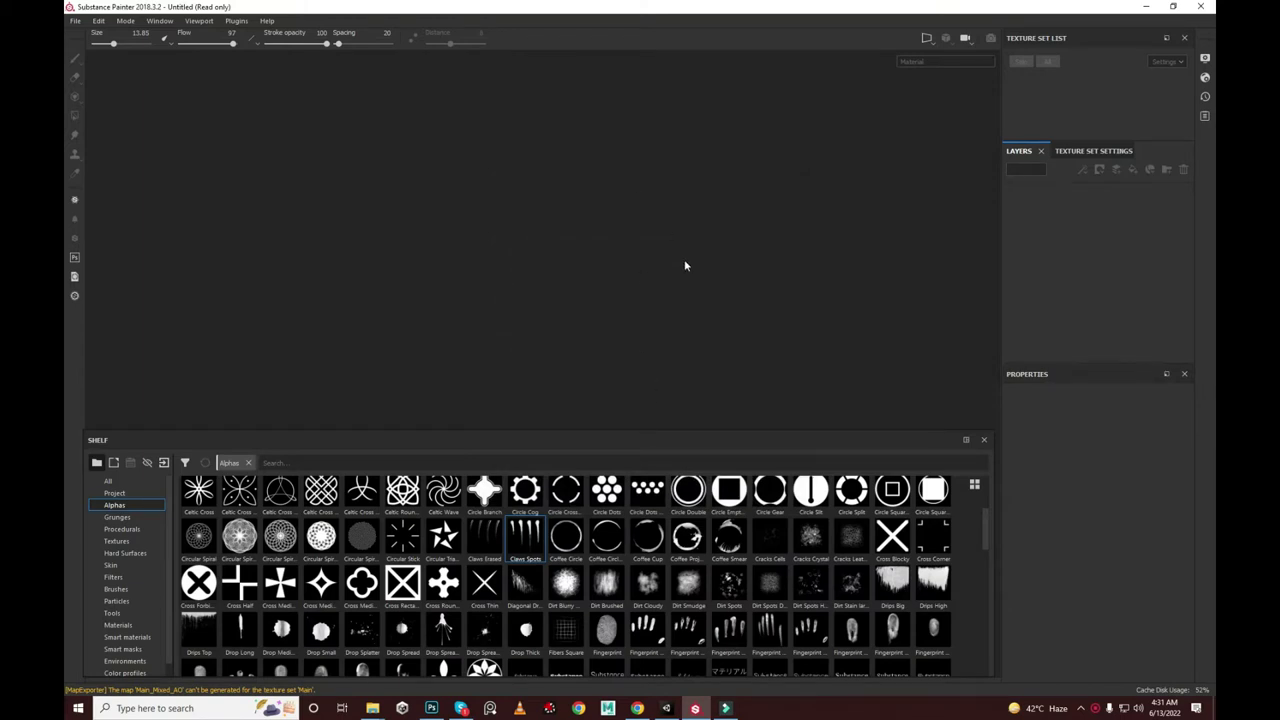
{"action": "mouse_move", "coordinate": [659, 246]}
{"action": "left_mouse_down", "text": "alt"}
{"action": "mouse_move", "coordinate": [688, 224]}
{"action": "mouse_move", "coordinate": [551, 240]}
{"action": "mouse_move", "coordinate": [600, 212]}
{"action": "mouse_move", "coordinate": [608, 223]}
{"action": "mouse_move", "coordinate": [651, 160]}
{"action": "mouse_move", "coordinate": [429, 274]}
{"action": "mouse_move", "coordinate": [734, 211]}
{"action": "mouse_move", "coordinate": [574, 114]}
{"action": "mouse_move", "coordinate": [587, 108]}
{"action": "left_mouse_up", "text": "alt"}
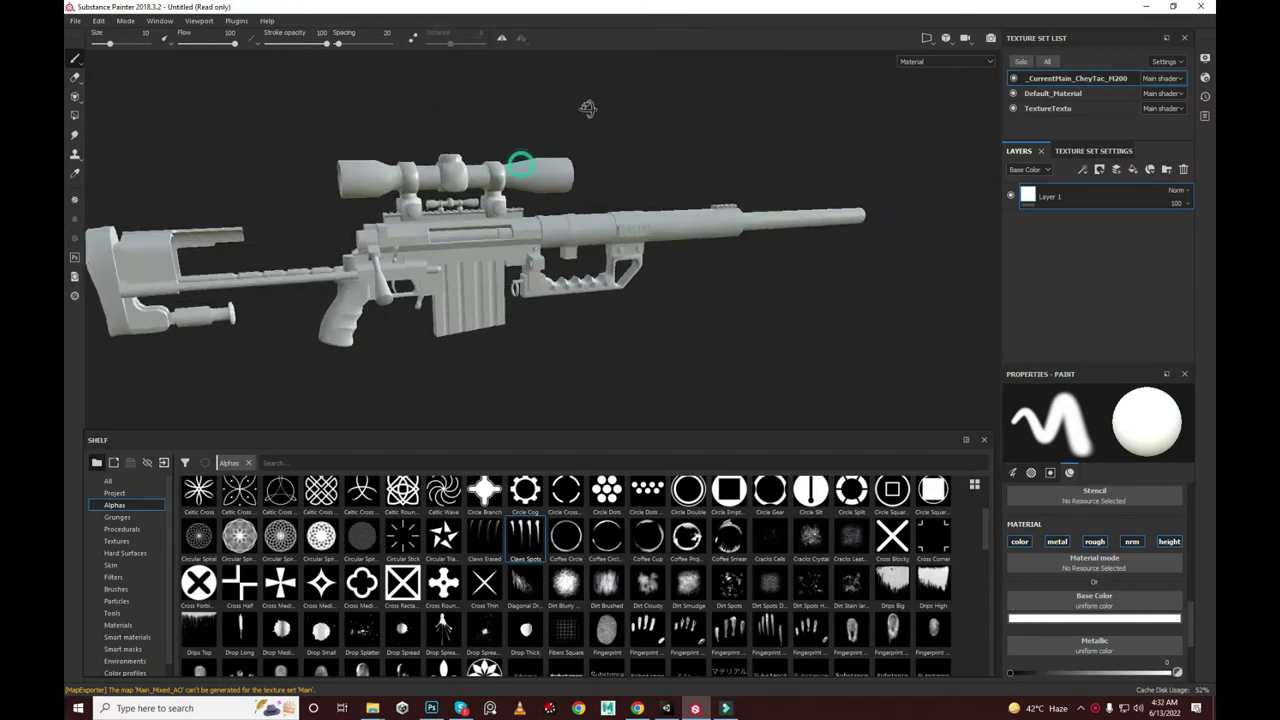
{"action": "right_click_drag", "start_coordinate": [587, 108], "coordinate": [520, 290], "text": "shift"}
{"action": "key", "text": "alt+Tab"}
{"action": "key", "text": "alt+Tab"}
{"action": "key", "text": "alt+Tab"}
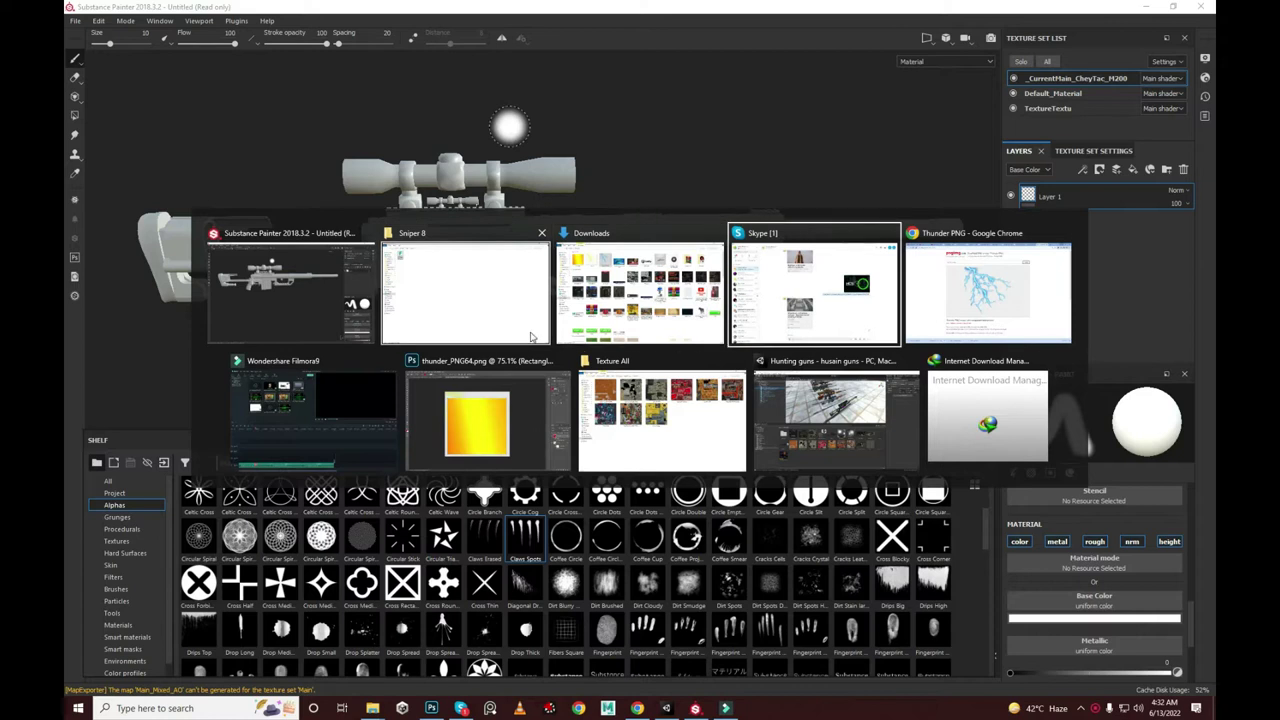
Step: Preview the fortnite-season-8-sniper-rifles image from Downloads and pin it on screen as a reference
{"action": "key", "text": "alt+shift+Tab"}
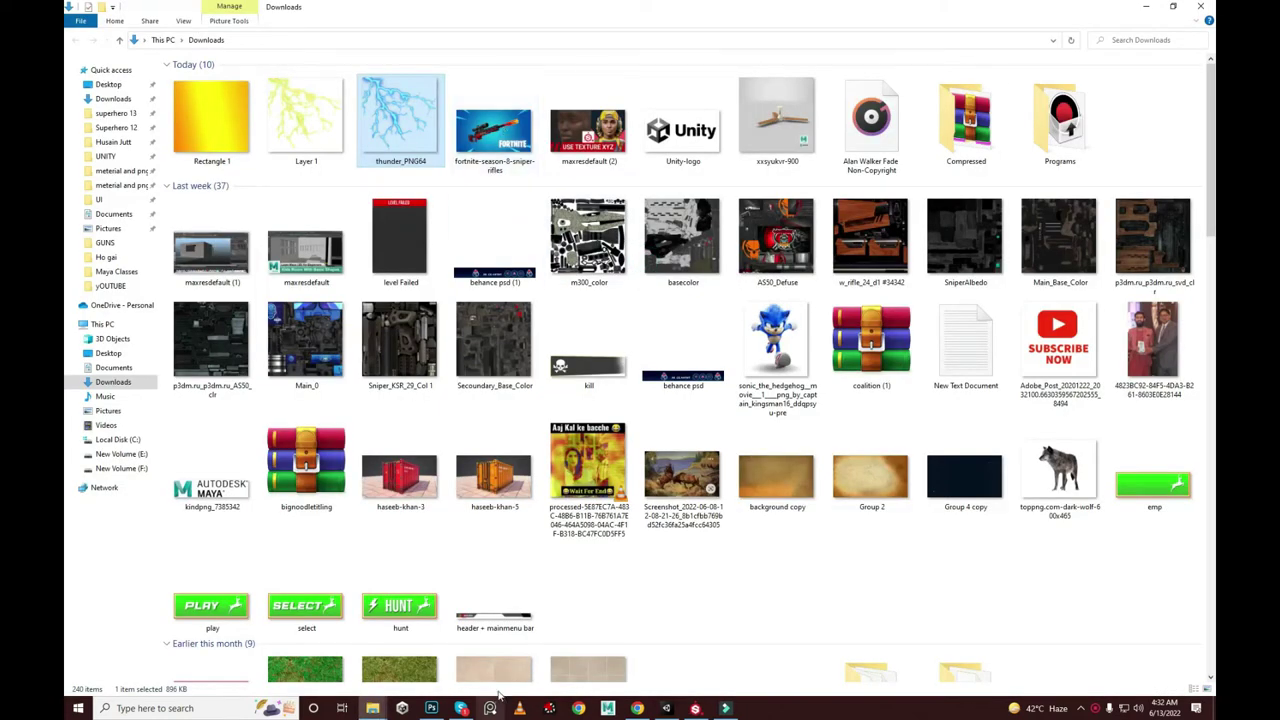
{"action": "left_click", "coordinate": [507, 143]}
{"action": "double_click", "coordinate": [507, 143]}
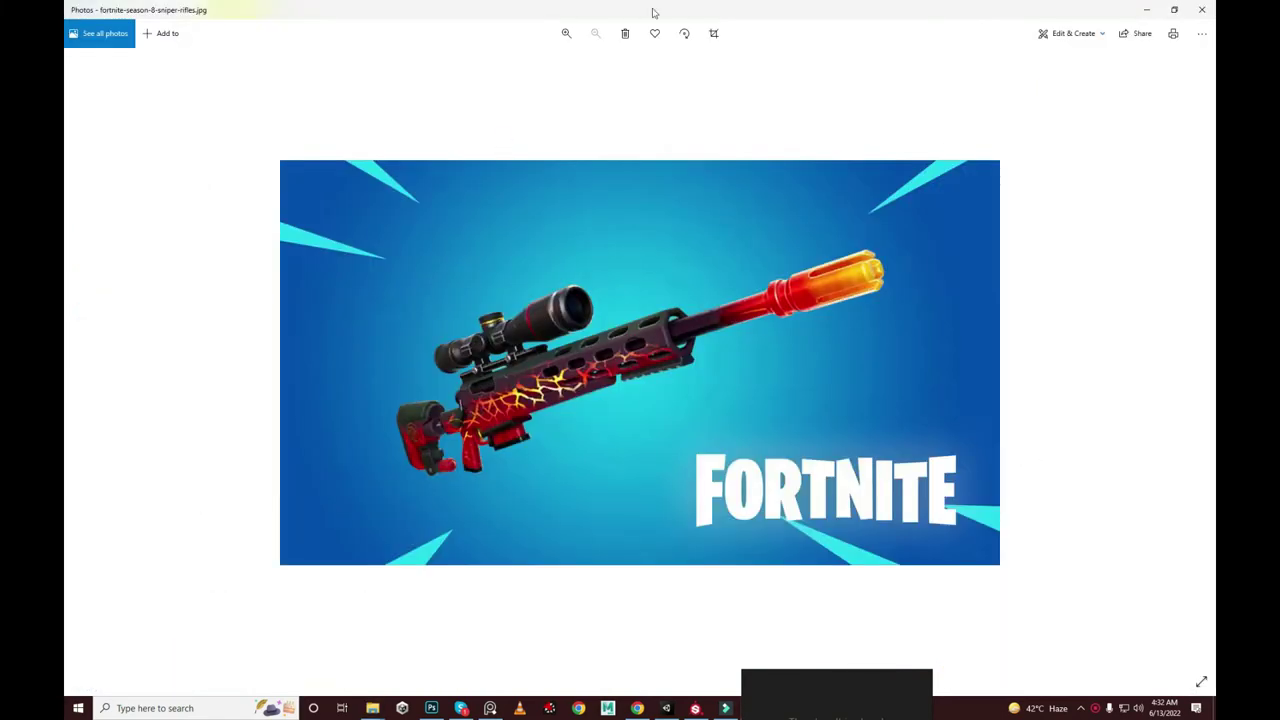
{"action": "key", "text": "alt+F4"}
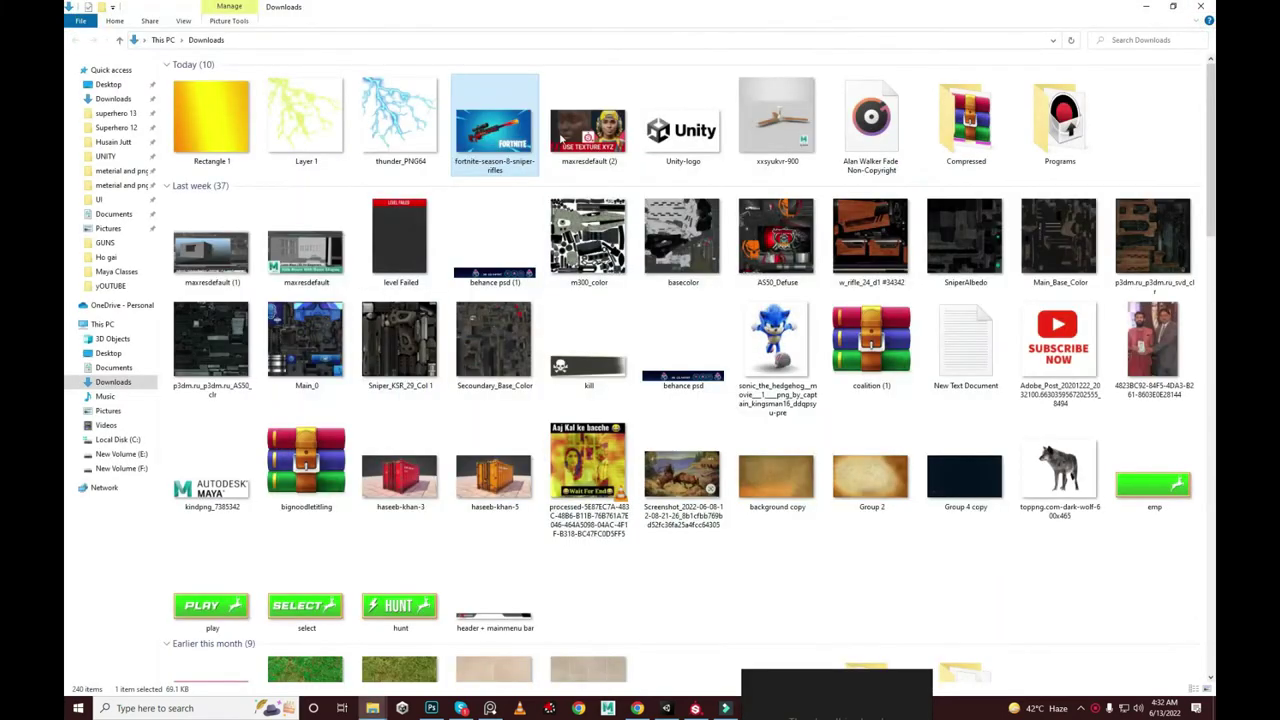
{"action": "mouse_move", "coordinate": [494, 130]}
{"action": "left_mouse_down"}
{"action": "mouse_move", "coordinate": [886, 678]}
{"action": "mouse_move", "coordinate": [816, 699]}
{"action": "left_mouse_up"}
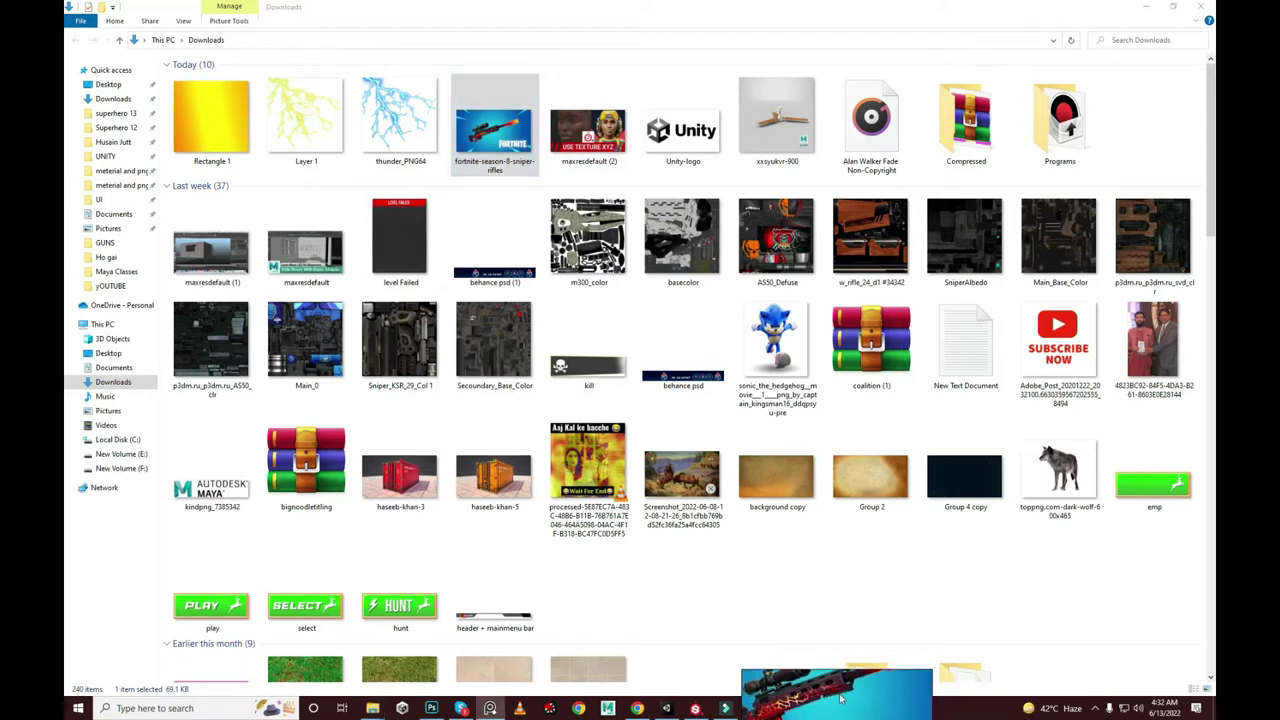
{"action": "left_click_drag", "start_coordinate": [834, 698], "coordinate": [1048, 604]}
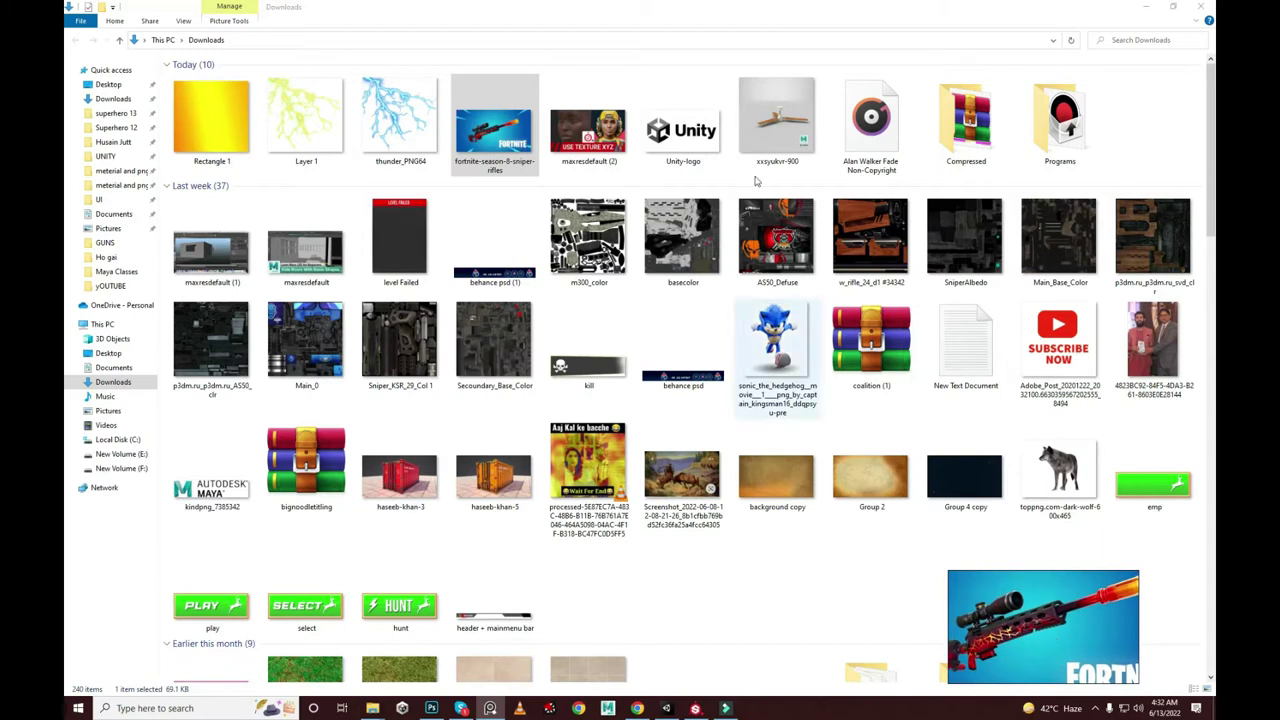
Step: Bring Substance Painter forward, orbit the rifle, and open Texture Set Settings for the rifle body
{"action": "left_click", "coordinate": [1145, 7]}
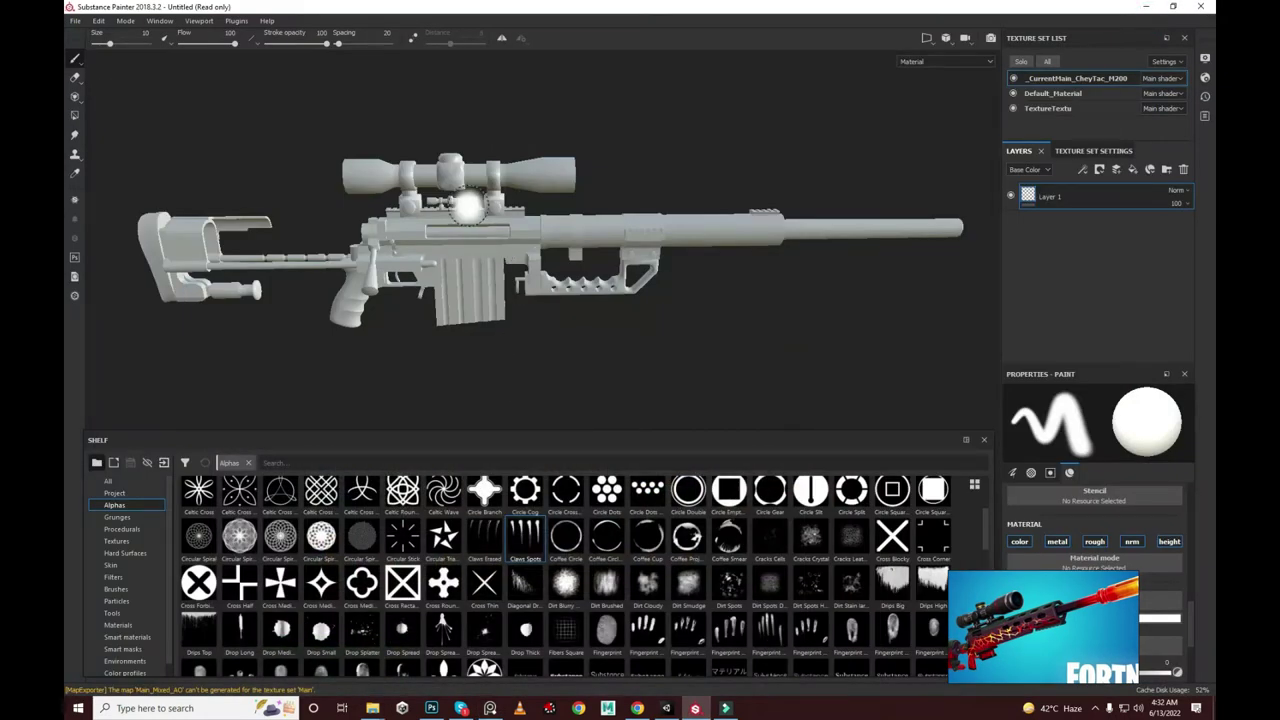
{"action": "mouse_move", "coordinate": [470, 200]}
{"action": "left_mouse_down", "text": "alt"}
{"action": "mouse_move", "coordinate": [634, 171]}
{"action": "mouse_move", "coordinate": [1125, 204]}
{"action": "left_mouse_up", "text": "alt"}
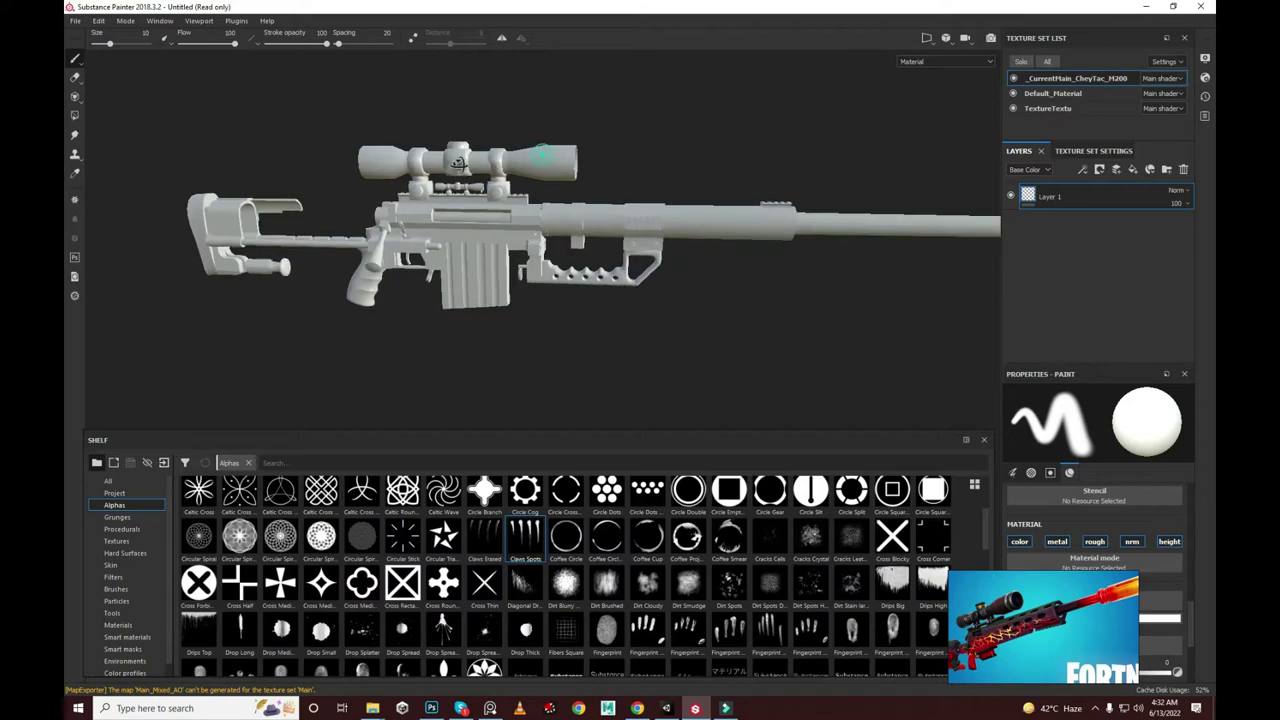
{"action": "left_click", "coordinate": [1118, 151]}
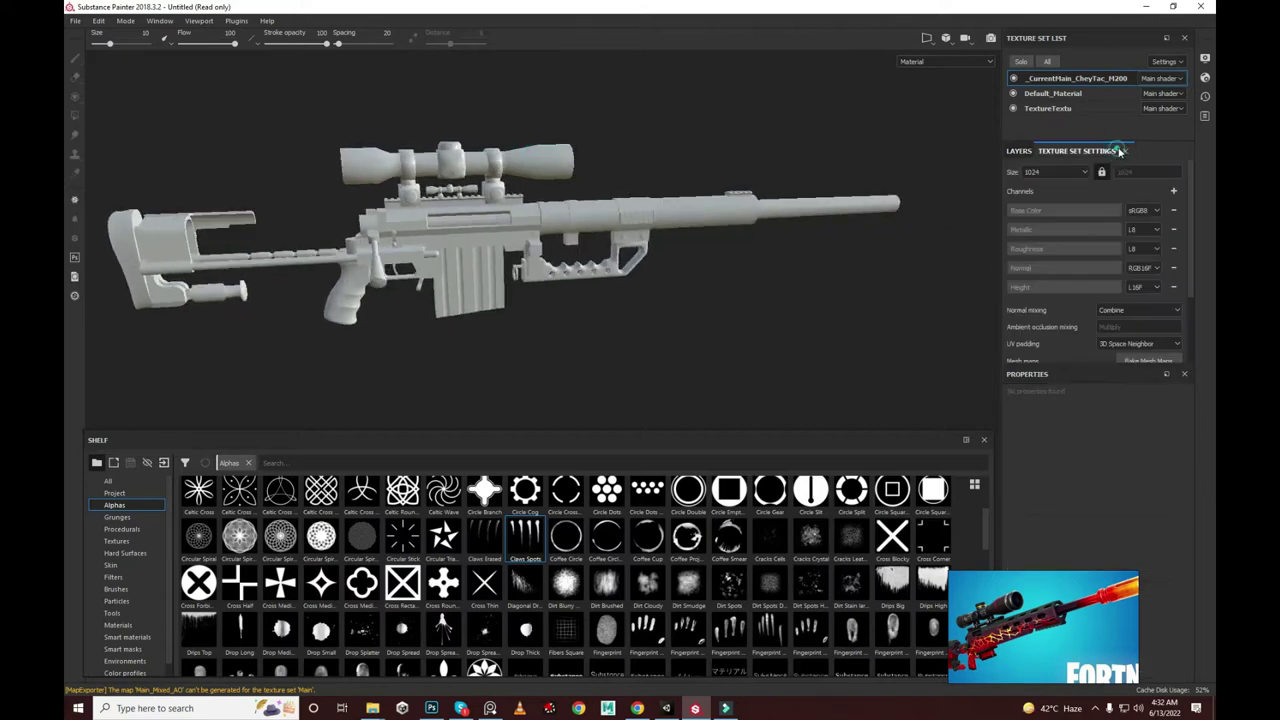
{"action": "left_click", "coordinate": [1013, 78]}
{"action": "left_click", "coordinate": [1013, 78]}
Step: Bake the _CurrentMain_CheyTac_M200 mesh maps with the ID map excluded
{"action": "left_click", "coordinate": [1148, 360]}
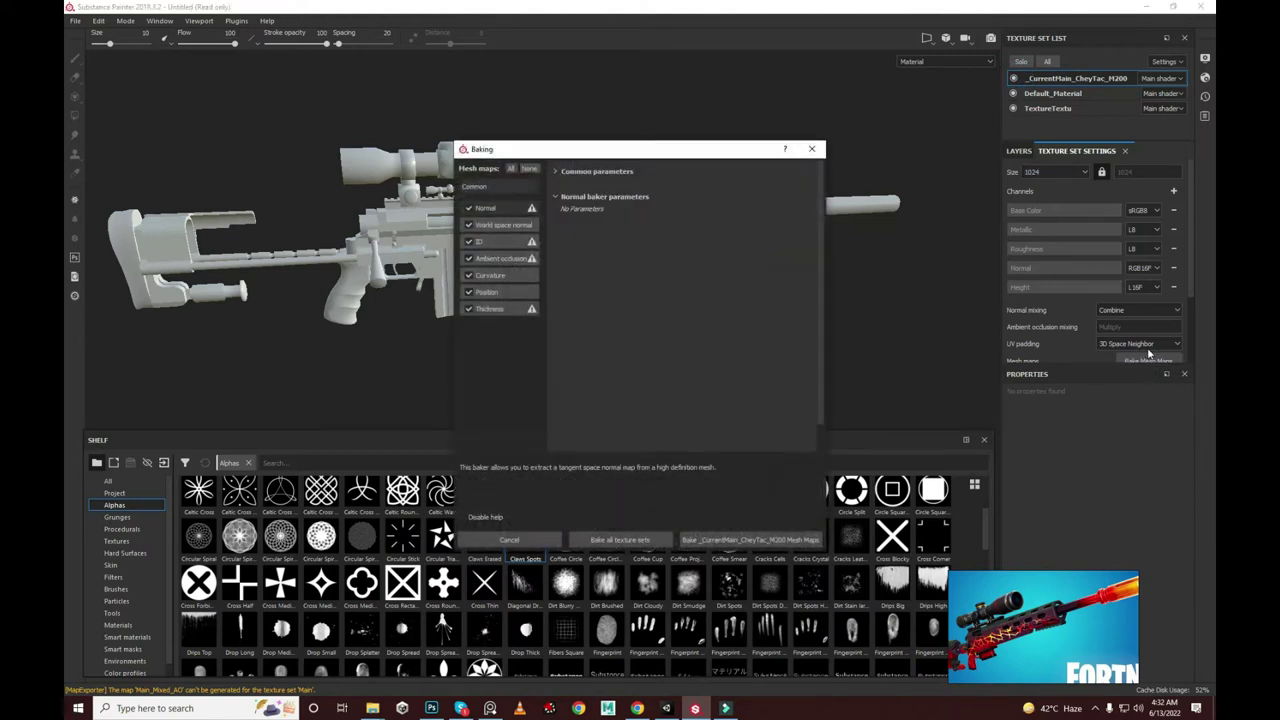
{"action": "left_click", "coordinate": [467, 242]}
{"action": "left_click", "coordinate": [474, 186]}
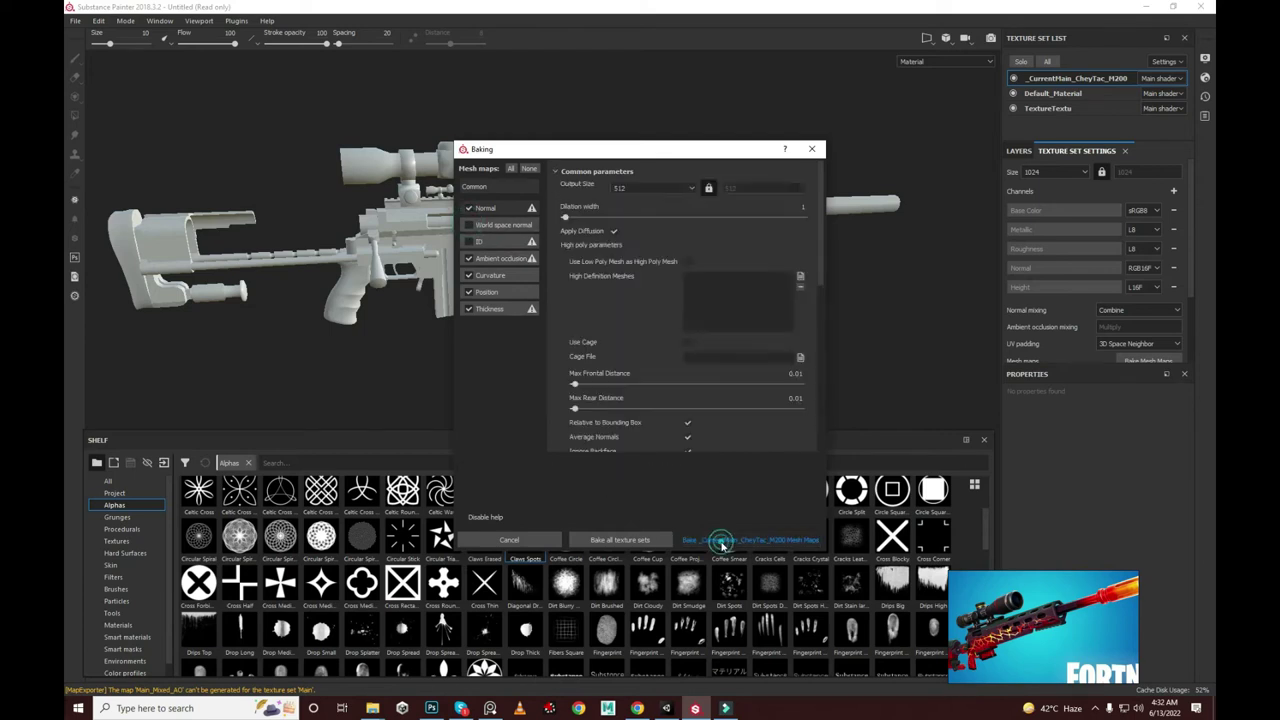
{"action": "left_click", "coordinate": [733, 541]}
{"action": "key", "text": "Return"}
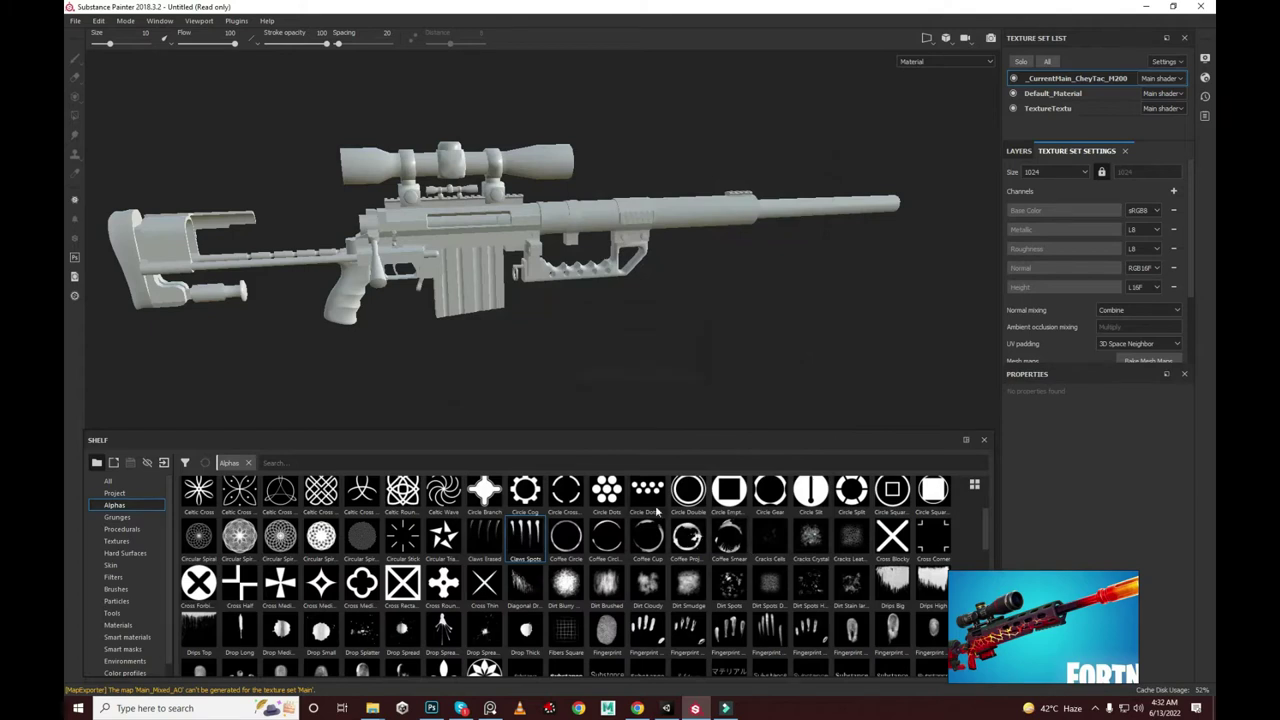
{"action": "left_click", "coordinate": [1020, 151]}
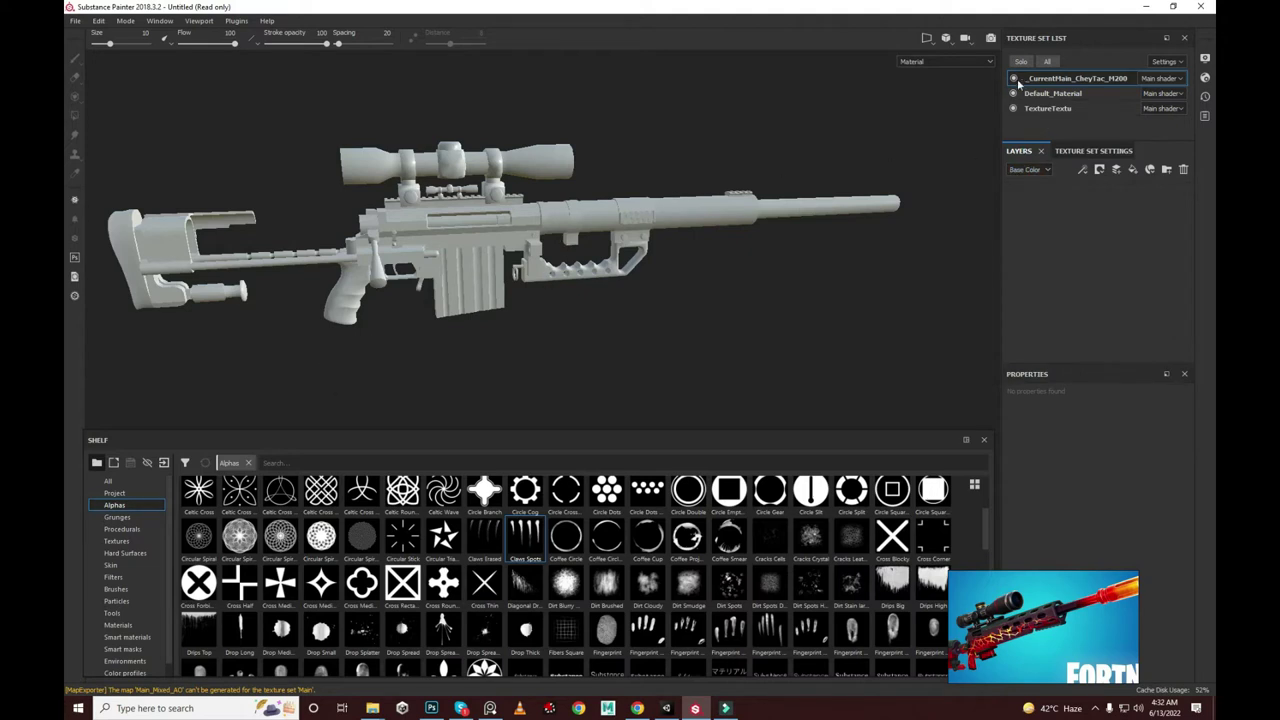
Step: Toggle visibility of the rifle body, scope and third texture sets to check each one
{"action": "left_click", "coordinate": [1012, 78]}
{"action": "left_click", "coordinate": [1012, 78]}
{"action": "left_click", "coordinate": [1012, 93]}
{"action": "left_click", "coordinate": [1012, 93]}
{"action": "left_click", "coordinate": [1012, 108]}
Step: Apply the Steel Dark Stained smart material to the rifle body, replacing a trial of Steel Dark Aged
{"action": "scroll", "coordinate": [118, 662], "scroll_direction": "down", "scroll_amount": 1}
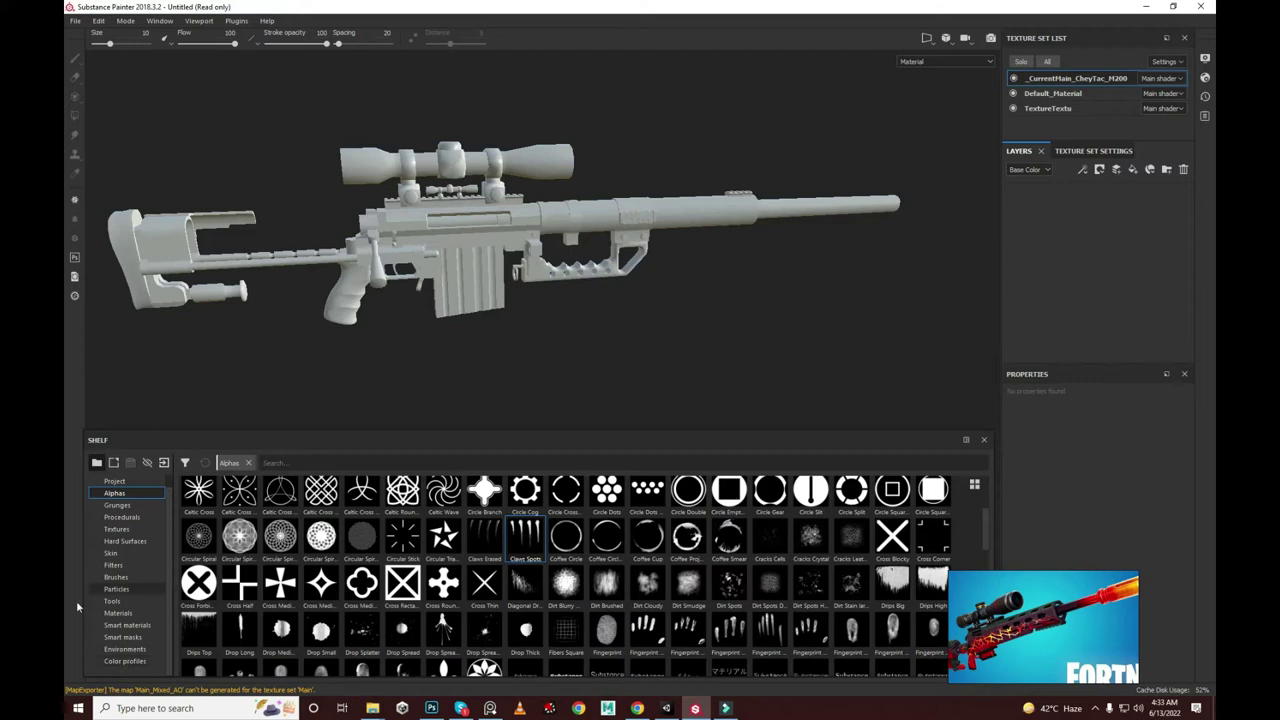
{"action": "left_click", "coordinate": [126, 625]}
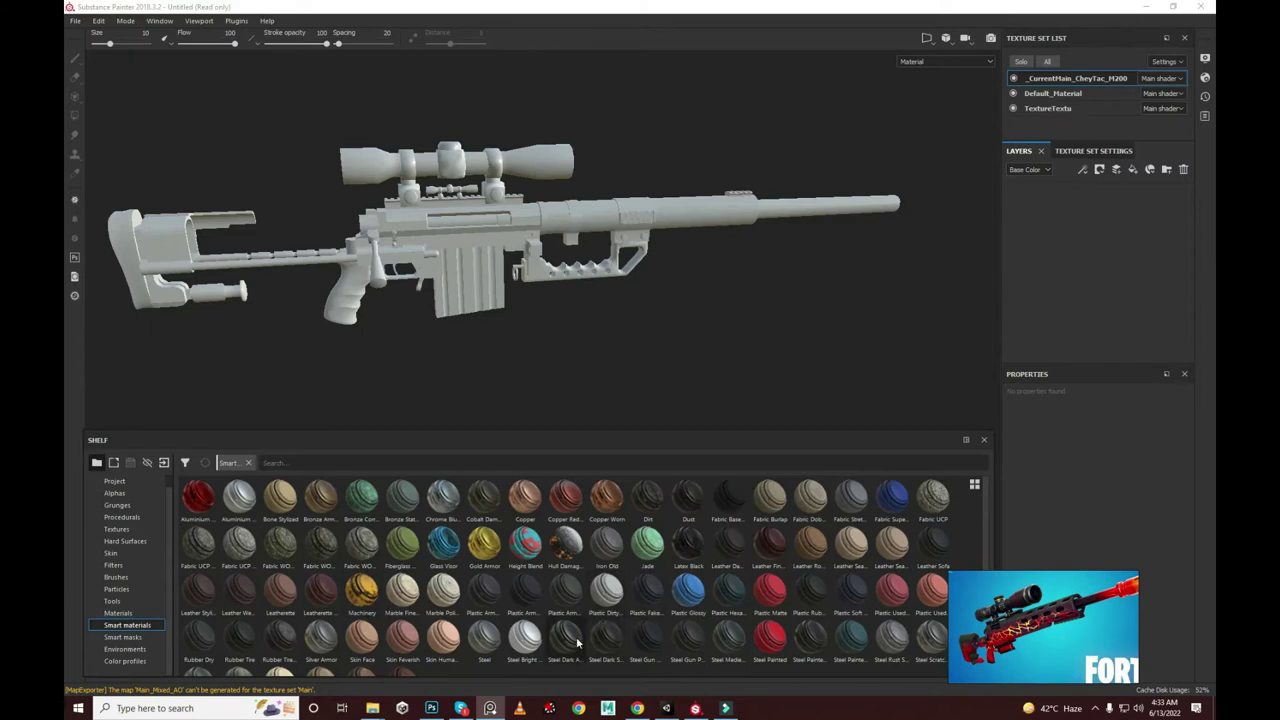
{"action": "left_click_drag", "start_coordinate": [577, 643], "coordinate": [407, 245]}
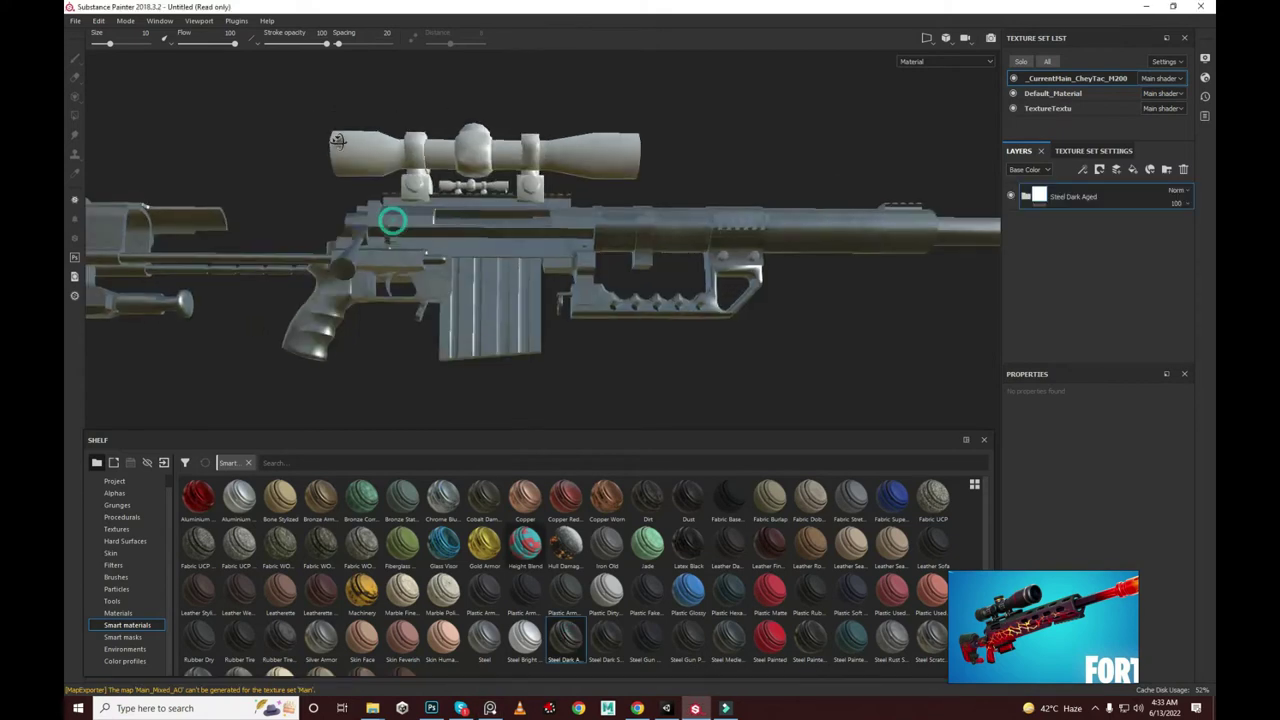
{"action": "key", "text": "ctrl+z"}
{"action": "left_click_drag", "start_coordinate": [606, 636], "coordinate": [483, 246]}
{"action": "scroll", "coordinate": [483, 246], "scroll_direction": "up", "scroll_amount": 3}
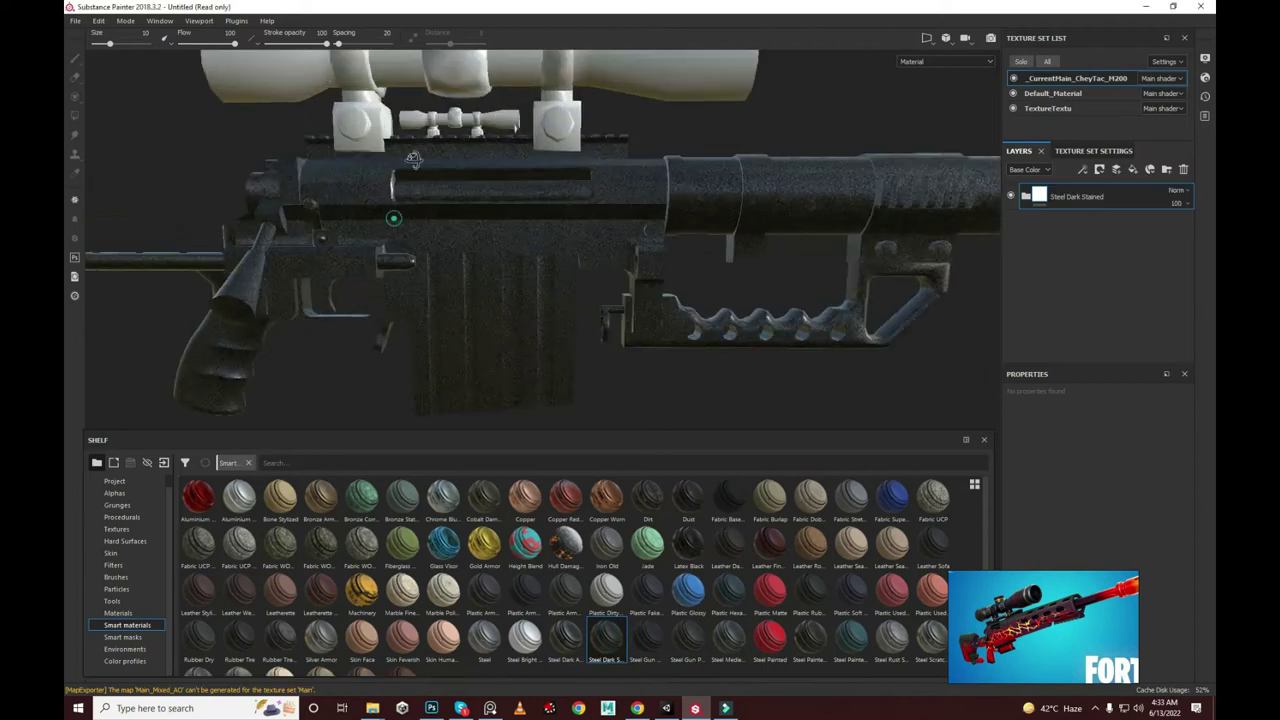
Step: Zoom, pan and orbit to inspect the stained receiver and the rifle's side profile
{"action": "mouse_move", "coordinate": [394, 214]}
{"action": "left_mouse_down", "text": "alt"}
{"action": "mouse_move", "coordinate": [277, 218]}
{"action": "mouse_move", "coordinate": [578, 170]}
{"action": "mouse_move", "coordinate": [543, 151]}
{"action": "left_mouse_up", "text": "alt"}
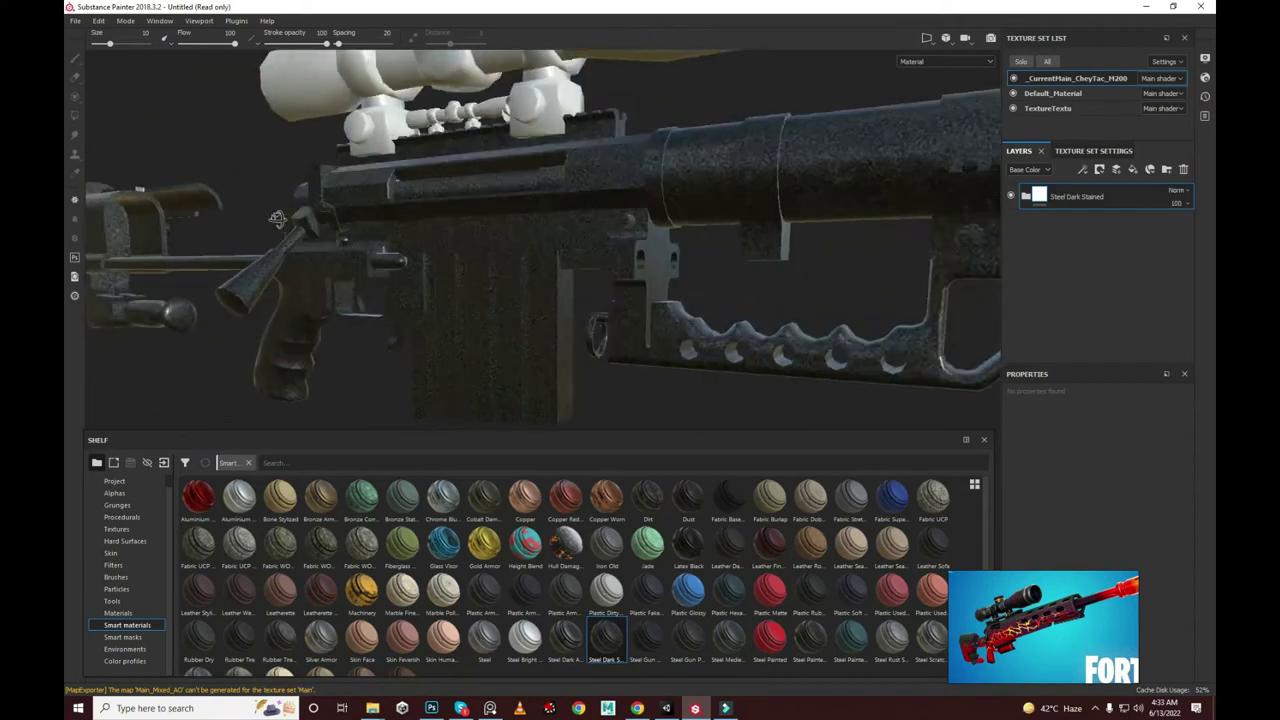
{"action": "scroll", "coordinate": [277, 218], "scroll_direction": "down", "scroll_amount": 3}
{"action": "scroll", "coordinate": [542, 153], "scroll_direction": "up", "scroll_amount": 2}
{"action": "scroll", "coordinate": [542, 153], "scroll_direction": "up", "scroll_amount": 2}
{"action": "scroll", "coordinate": [542, 153], "scroll_direction": "up", "scroll_amount": 2}
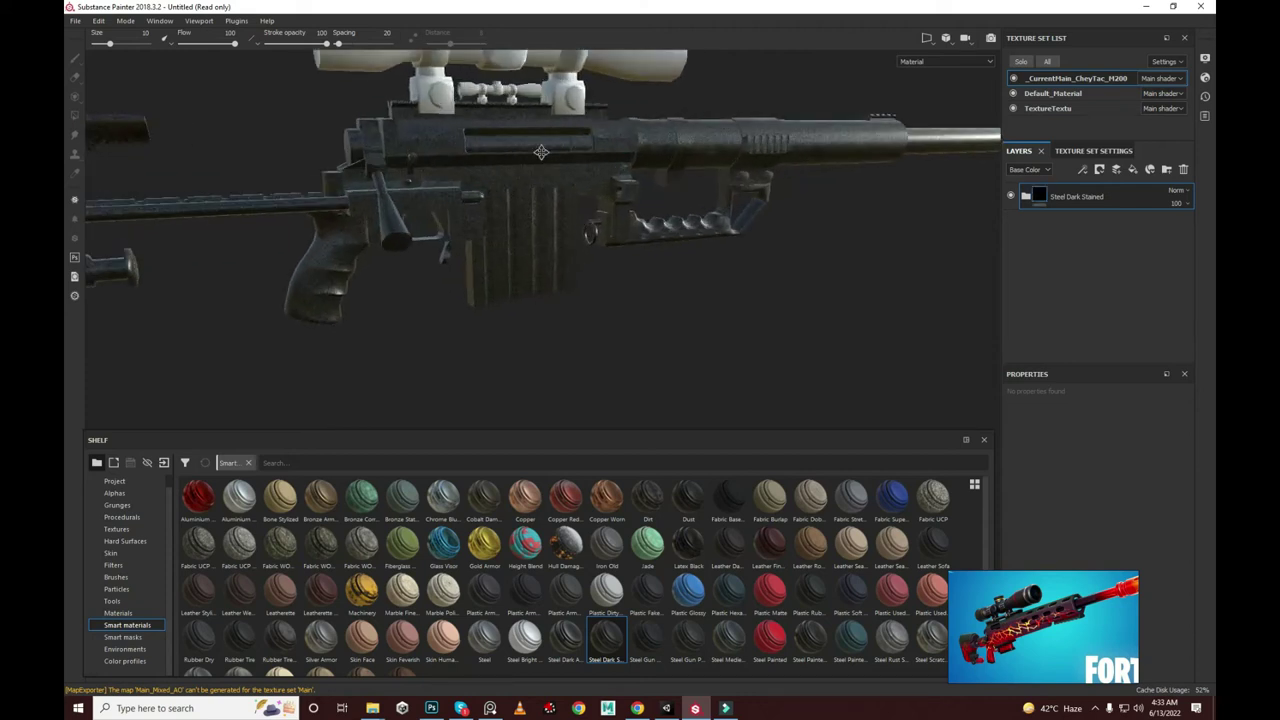
{"action": "middle_click_drag", "start_coordinate": [523, 154], "coordinate": [489, 189], "text": "alt"}
{"action": "left_click_drag", "start_coordinate": [521, 168], "coordinate": [763, 185], "text": "alt"}
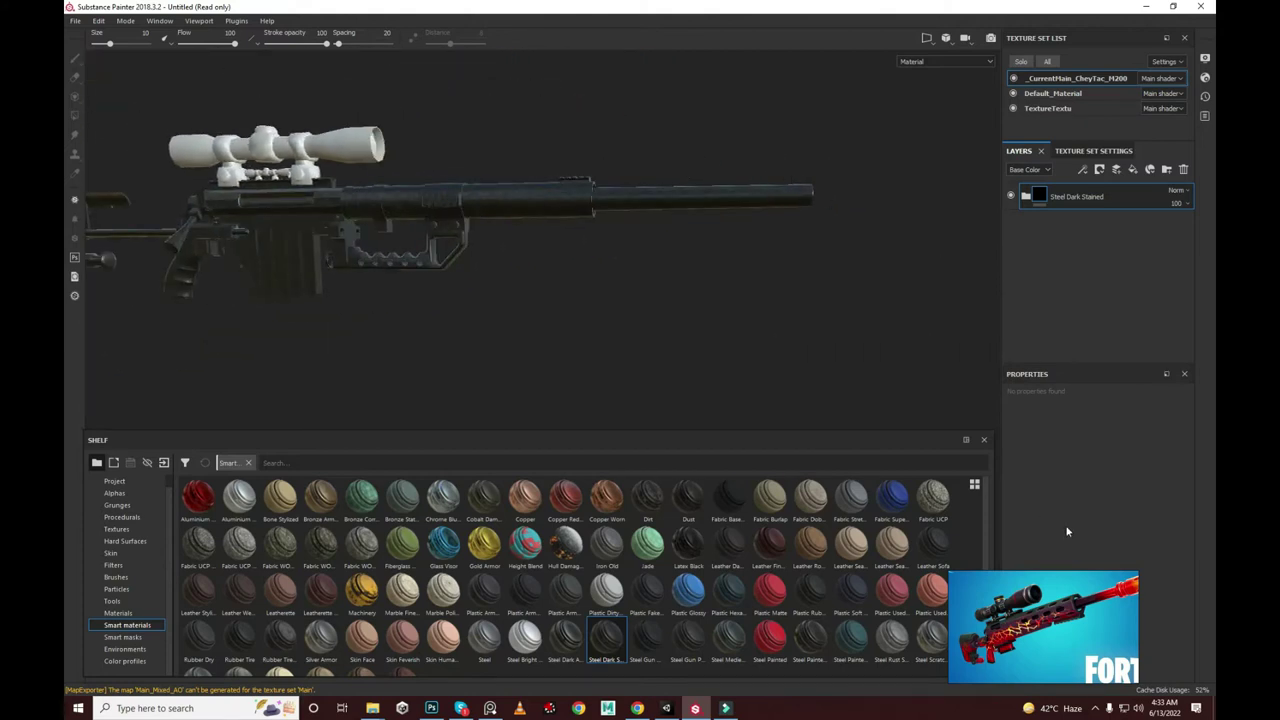
{"action": "left_click", "coordinate": [1136, 591]}
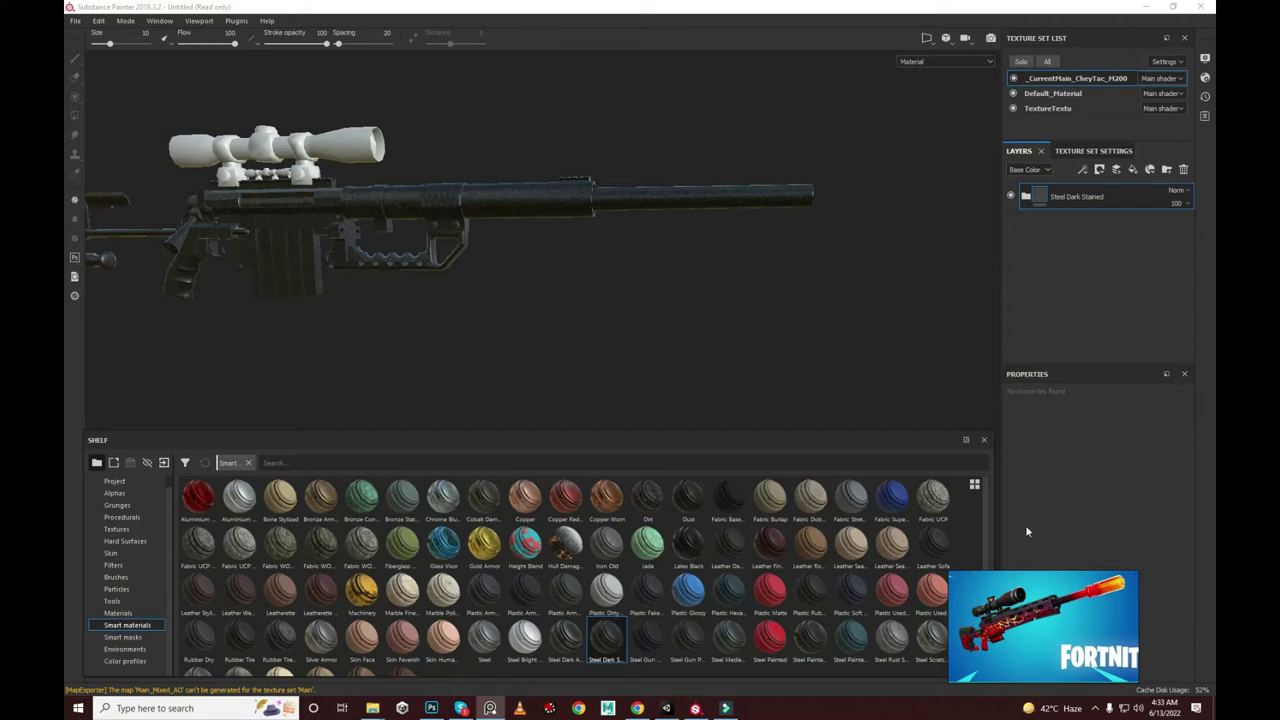
Step: Bring the Rectangle 1 gold gradient image from Downloads over to Substance Painter's shelf
{"action": "left_click", "coordinate": [1146, 6]}
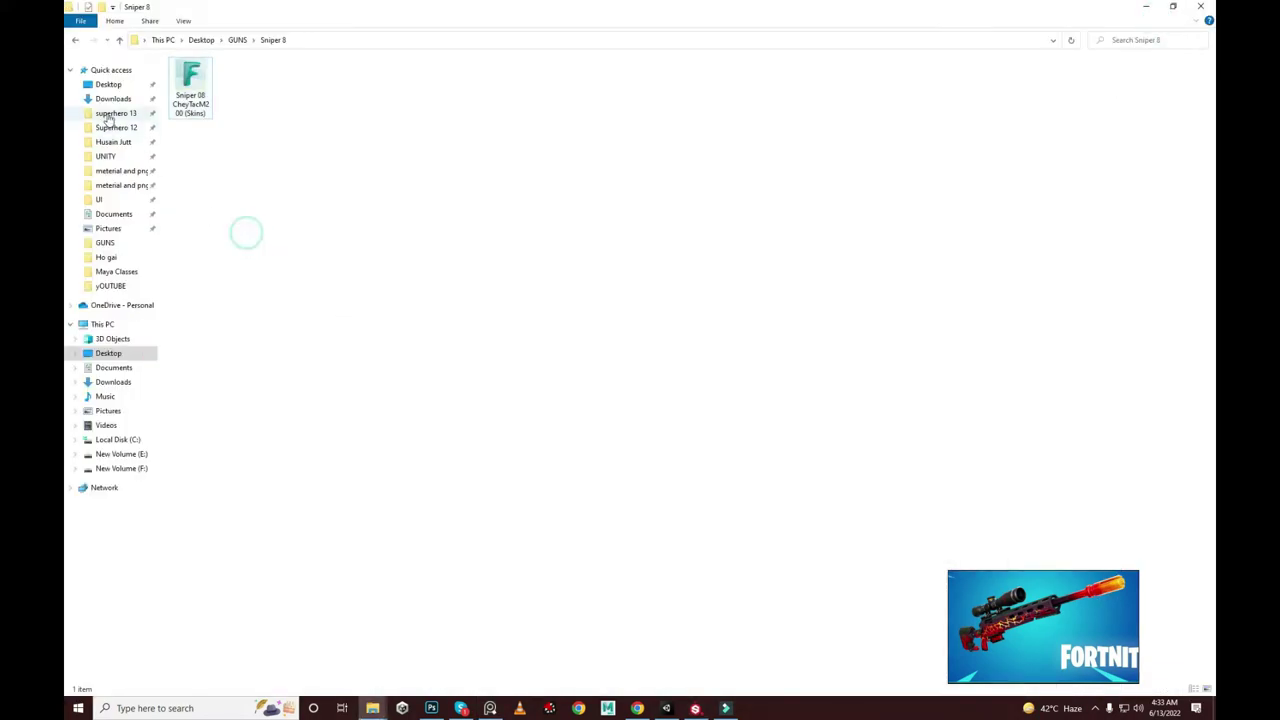
{"action": "right_click", "coordinate": [145, 103]}
{"action": "left_click", "coordinate": [354, 80]}
{"action": "left_click", "coordinate": [125, 99]}
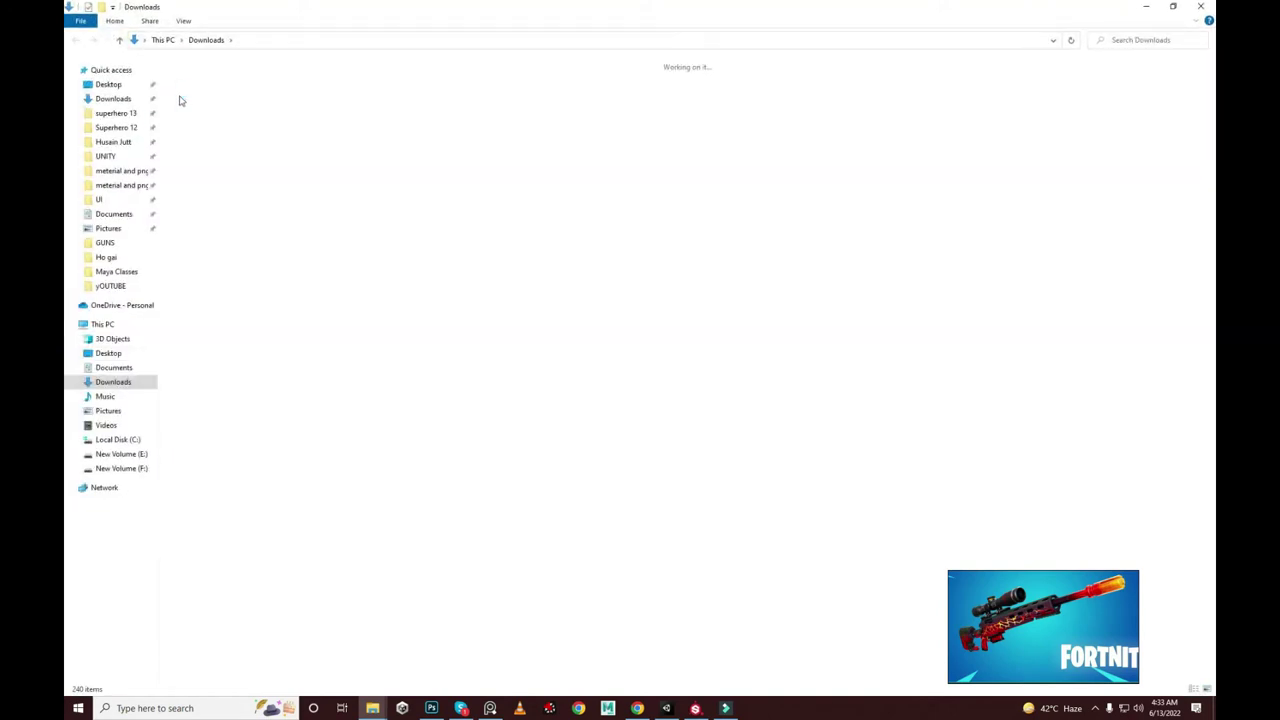
{"action": "mouse_move", "coordinate": [213, 118]}
{"action": "left_mouse_down"}
{"action": "mouse_move", "coordinate": [312, 148]}
{"action": "mouse_move", "coordinate": [778, 648]}
{"action": "mouse_move", "coordinate": [754, 588]}
{"action": "left_mouse_up"}
{"action": "key", "text": "alt+Tab"}
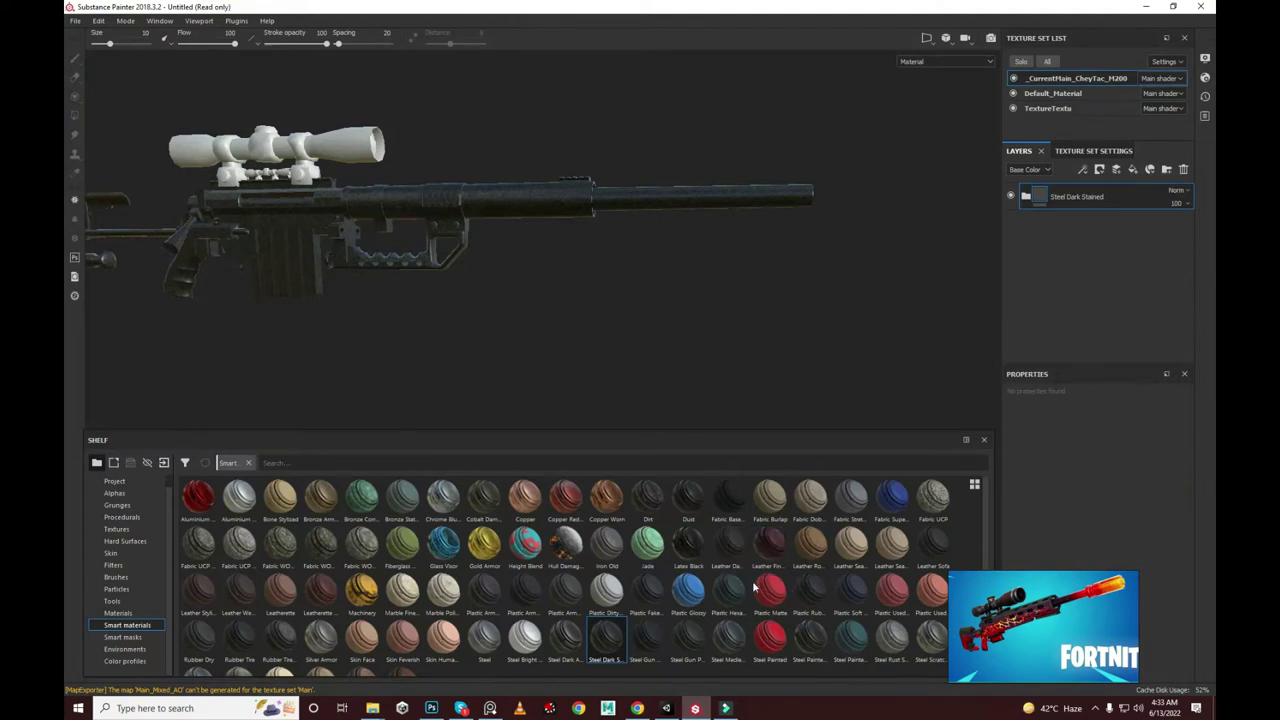
Step: Import Rectangle 1.png as a texture into the current project
{"action": "left_click", "coordinate": [820, 229]}
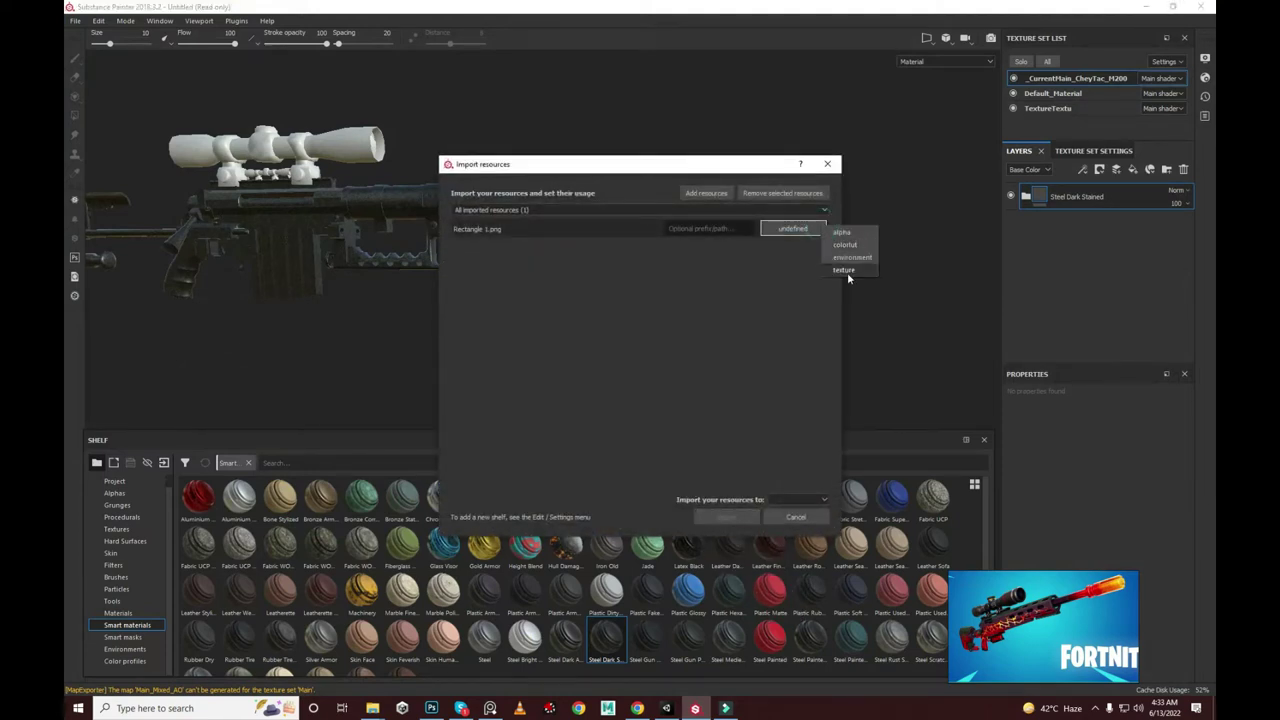
{"action": "left_click", "coordinate": [846, 272]}
{"action": "left_click", "coordinate": [797, 499]}
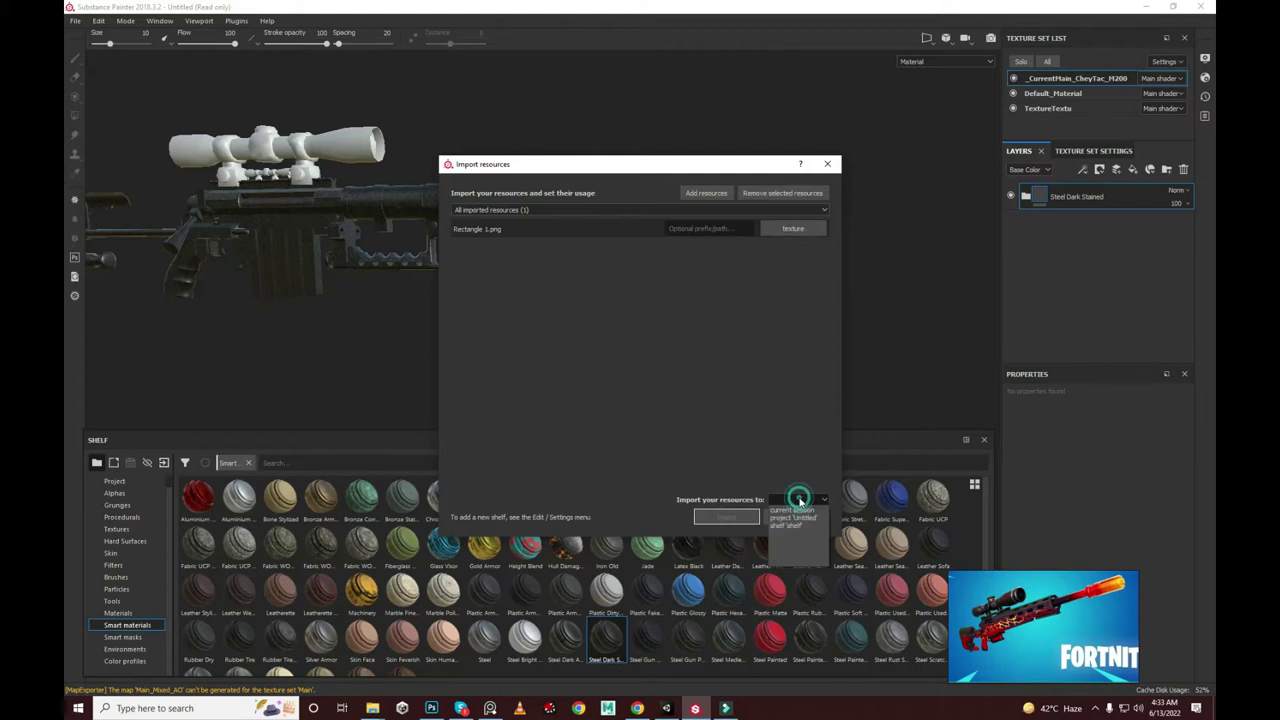
{"action": "left_click", "coordinate": [792, 518]}
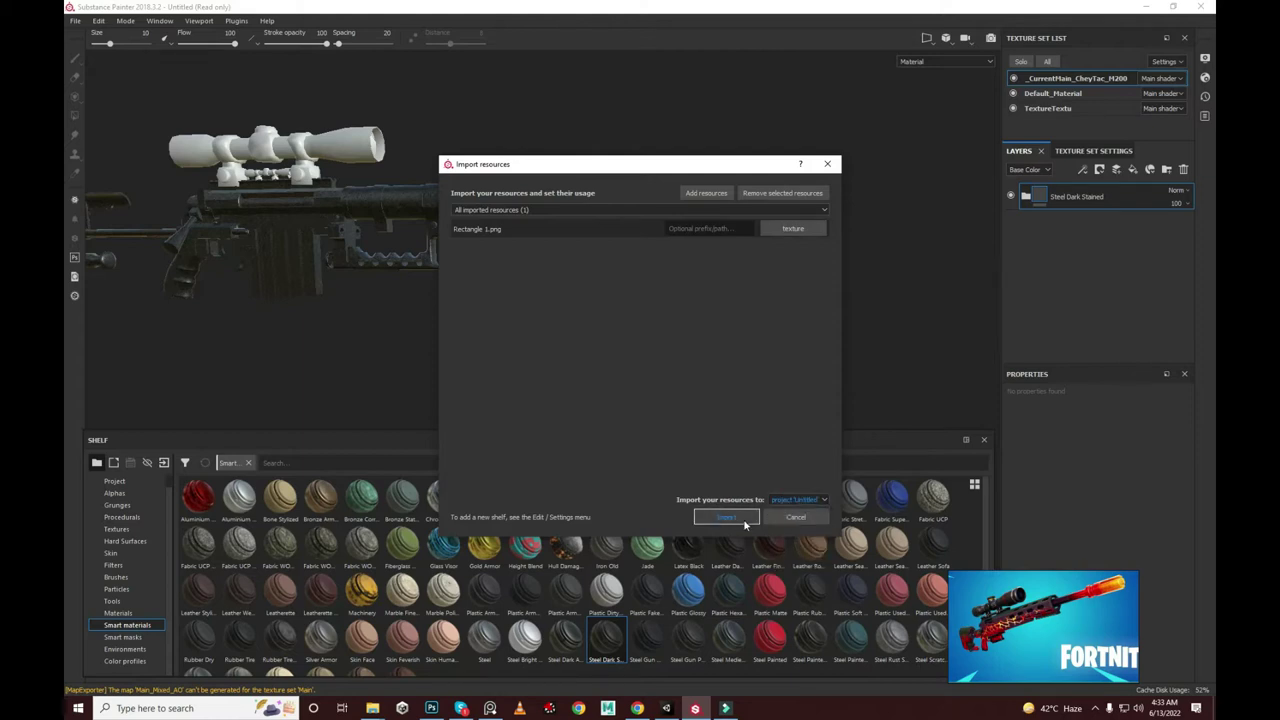
{"action": "left_click", "coordinate": [741, 518]}
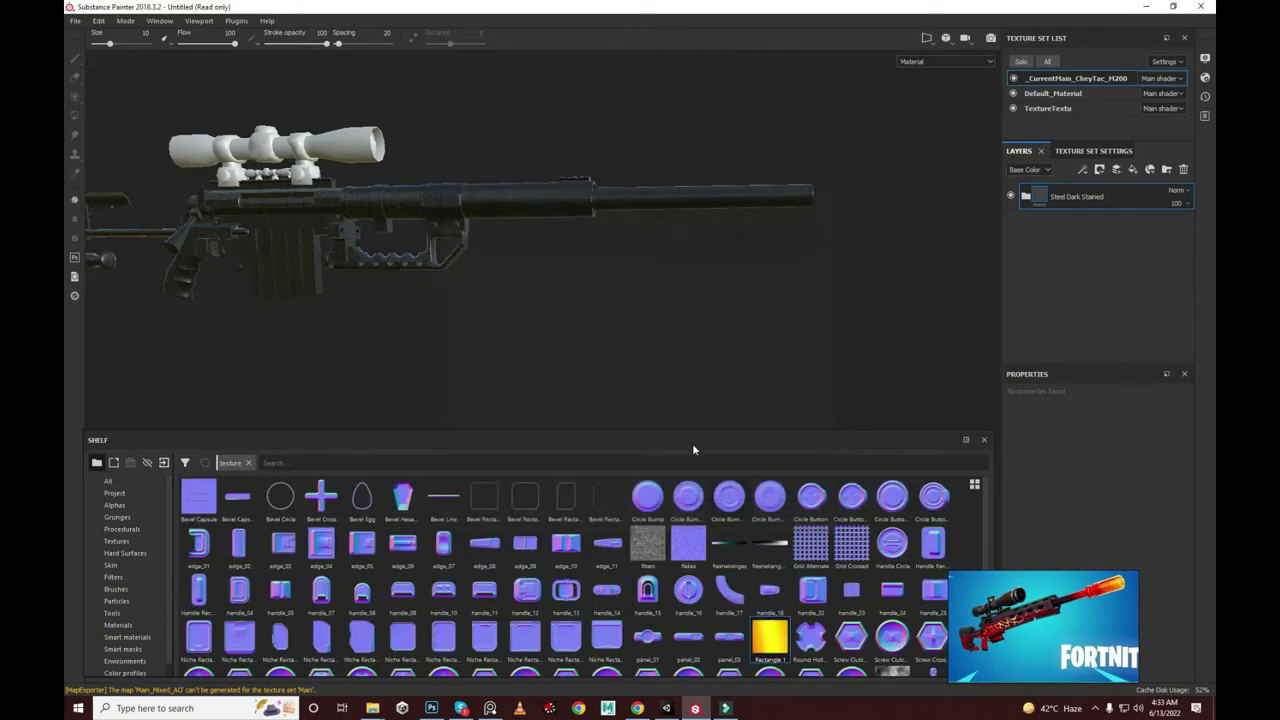
Step: Try a fill layer using Rectangle 1 as base colour and adjust its tiling scale on the rifle
{"action": "left_click", "coordinate": [1133, 169]}
{"action": "scroll", "coordinate": [1101, 510], "scroll_direction": "down", "scroll_amount": 3}
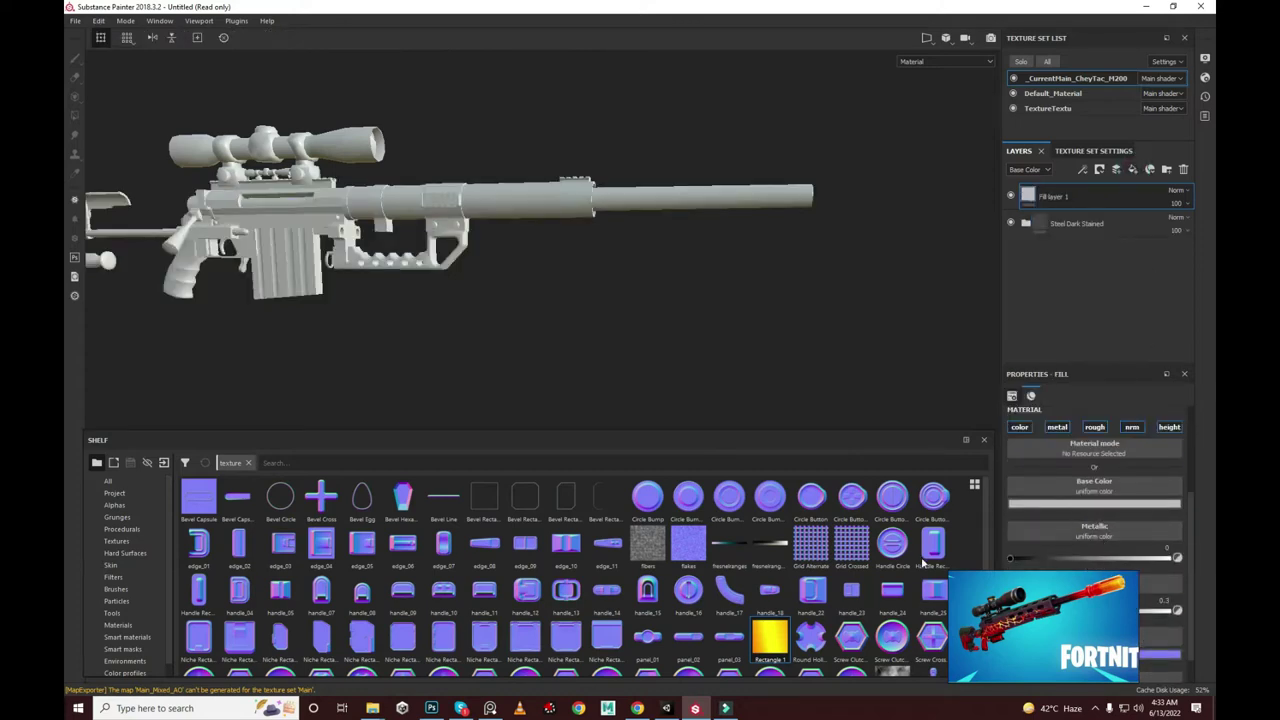
{"action": "left_click_drag", "start_coordinate": [770, 637], "coordinate": [1094, 487]}
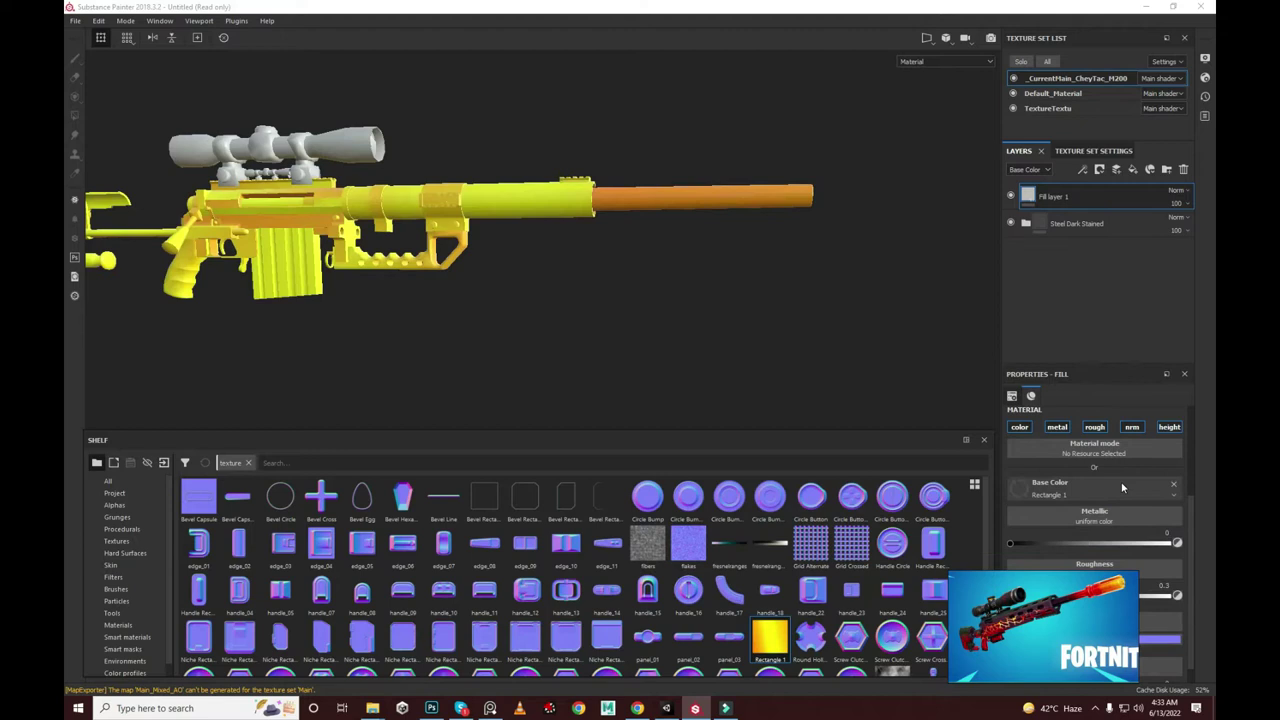
{"action": "scroll", "coordinate": [648, 166], "scroll_direction": "down", "scroll_amount": 2}
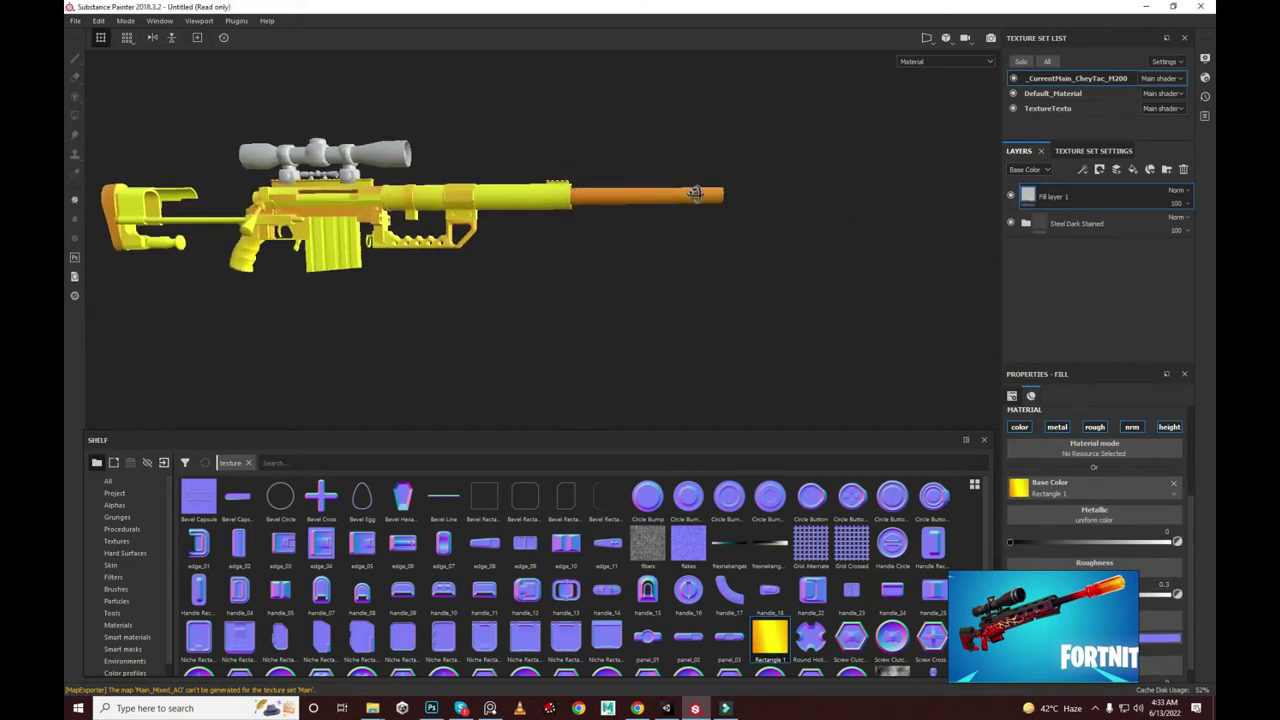
{"action": "scroll", "coordinate": [1045, 470], "scroll_direction": "up", "scroll_amount": 2}
{"action": "mouse_move", "coordinate": [1074, 453]}
{"action": "left_mouse_down"}
{"action": "mouse_move", "coordinate": [1043, 462]}
{"action": "mouse_move", "coordinate": [1140, 470]}
{"action": "mouse_move", "coordinate": [1064, 469]}
{"action": "left_mouse_up"}
{"action": "mouse_move", "coordinate": [866, 314]}
{"action": "left_mouse_down", "text": "alt"}
{"action": "mouse_move", "coordinate": [770, 354]}
{"action": "mouse_move", "coordinate": [928, 309]}
{"action": "mouse_move", "coordinate": [806, 166]}
{"action": "mouse_move", "coordinate": [751, 163]}
{"action": "left_mouse_up", "text": "alt"}
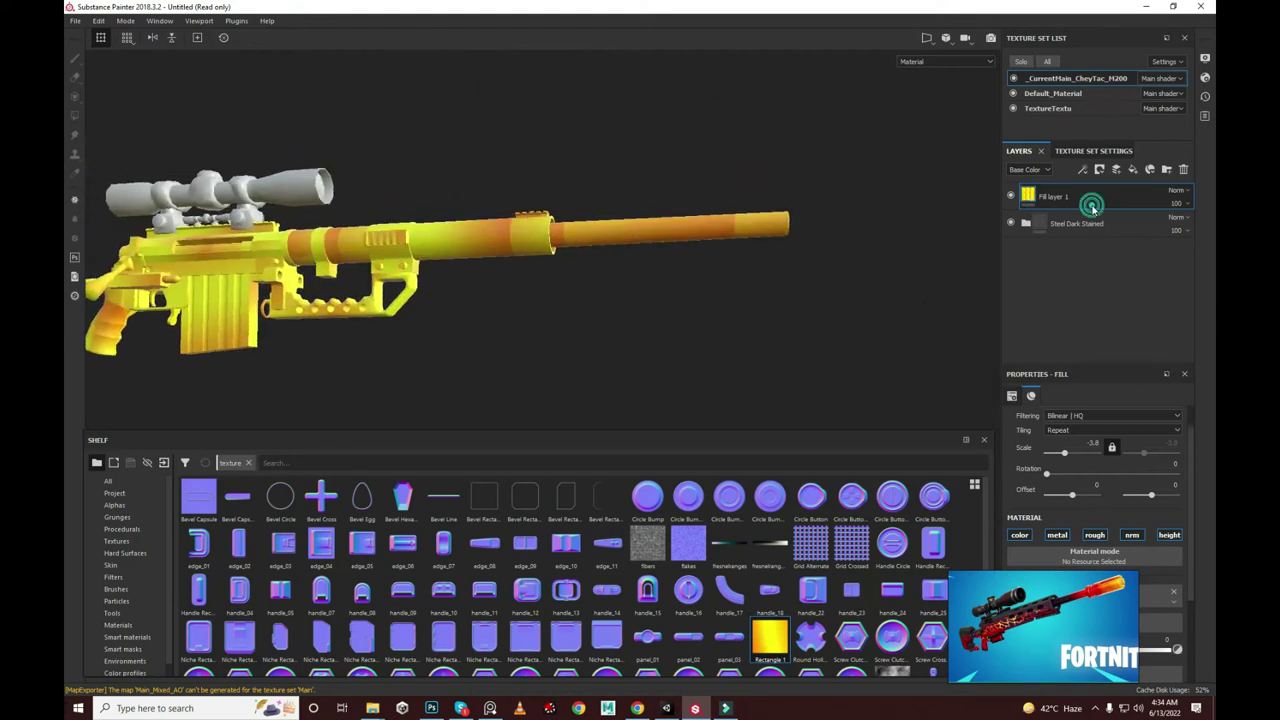
Step: Delete the yellow fill layer and add an empty paint layer above Steel Dark Stained
{"action": "left_click_drag", "start_coordinate": [1085, 198], "coordinate": [1070, 218]}
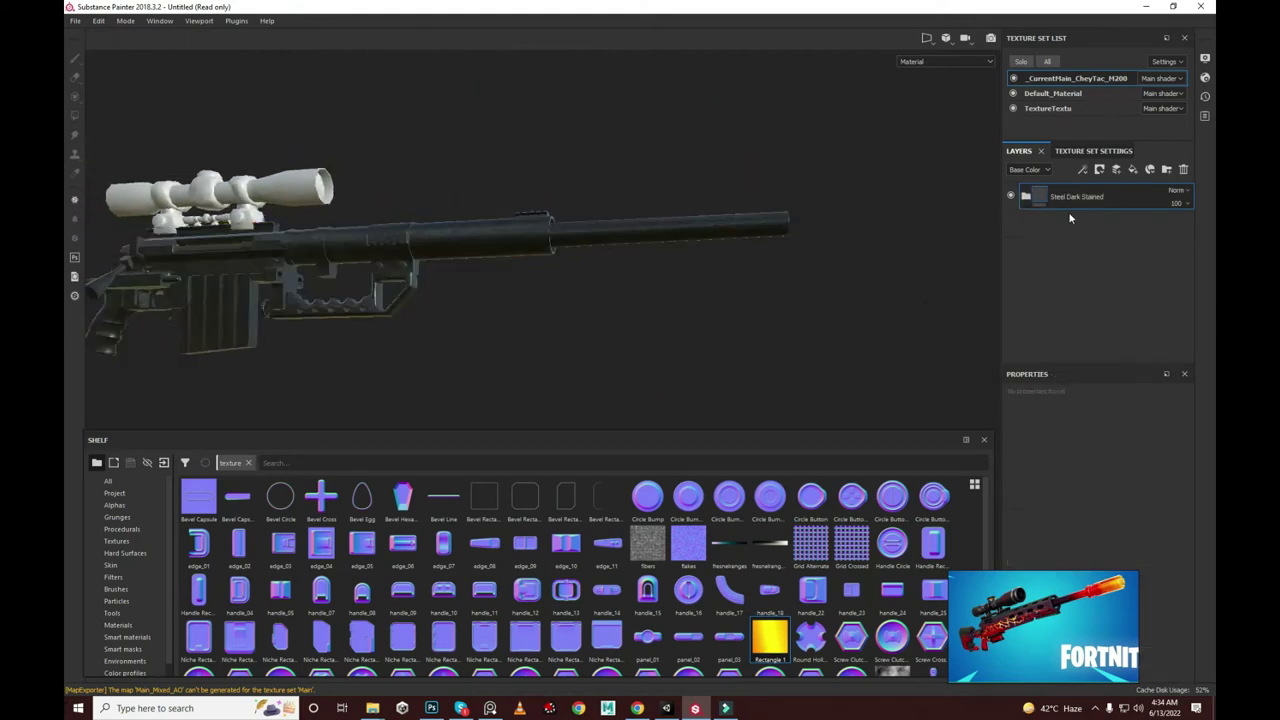
{"action": "left_click", "coordinate": [1119, 170]}
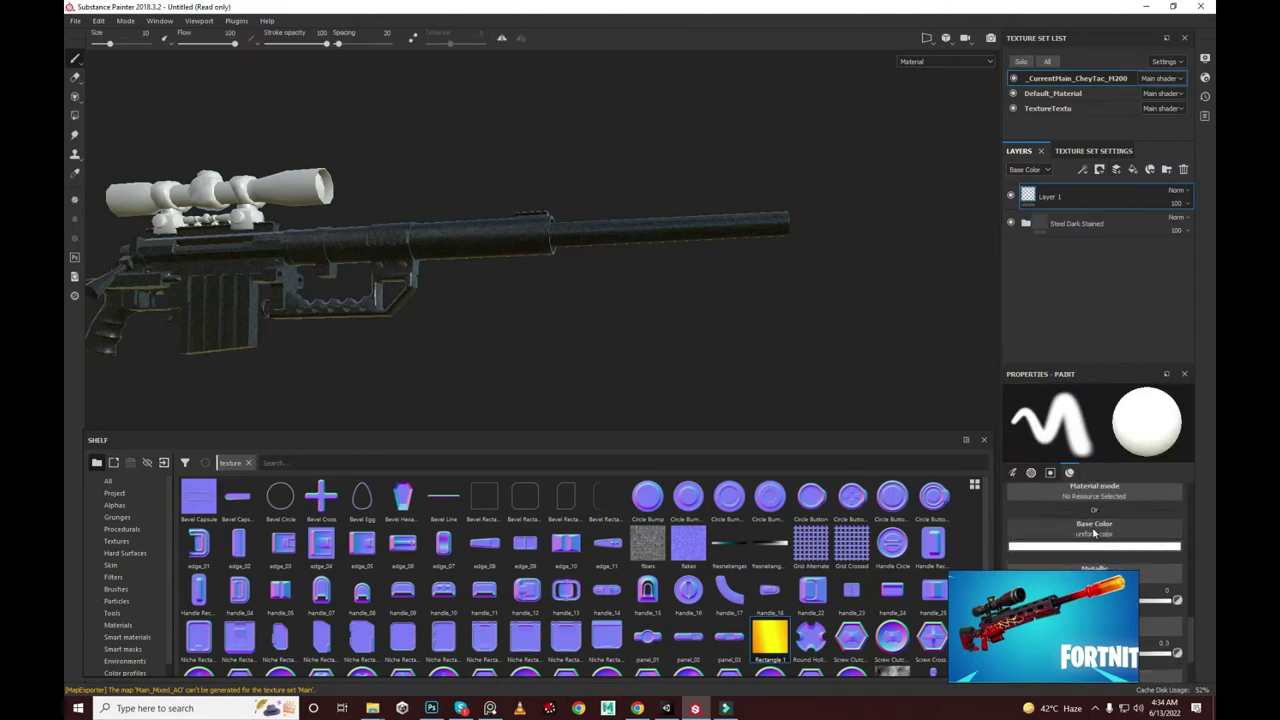
{"action": "key", "text": "3"}
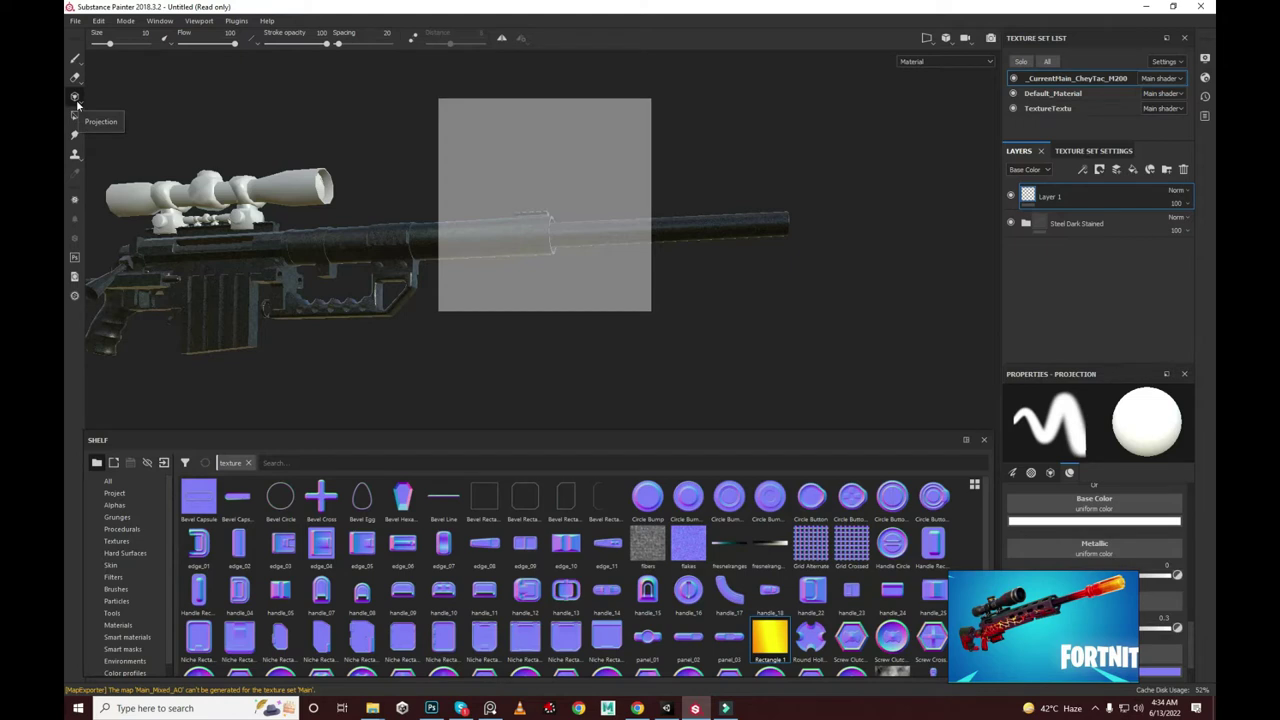
Step: Set the projection tool's base colour to the Rectangle 1 texture and zoom in on the barrel
{"action": "mouse_move", "coordinate": [770, 640]}
{"action": "left_mouse_down"}
{"action": "mouse_move", "coordinate": [1153, 496]}
{"action": "mouse_move", "coordinate": [1112, 514]}
{"action": "left_mouse_up"}
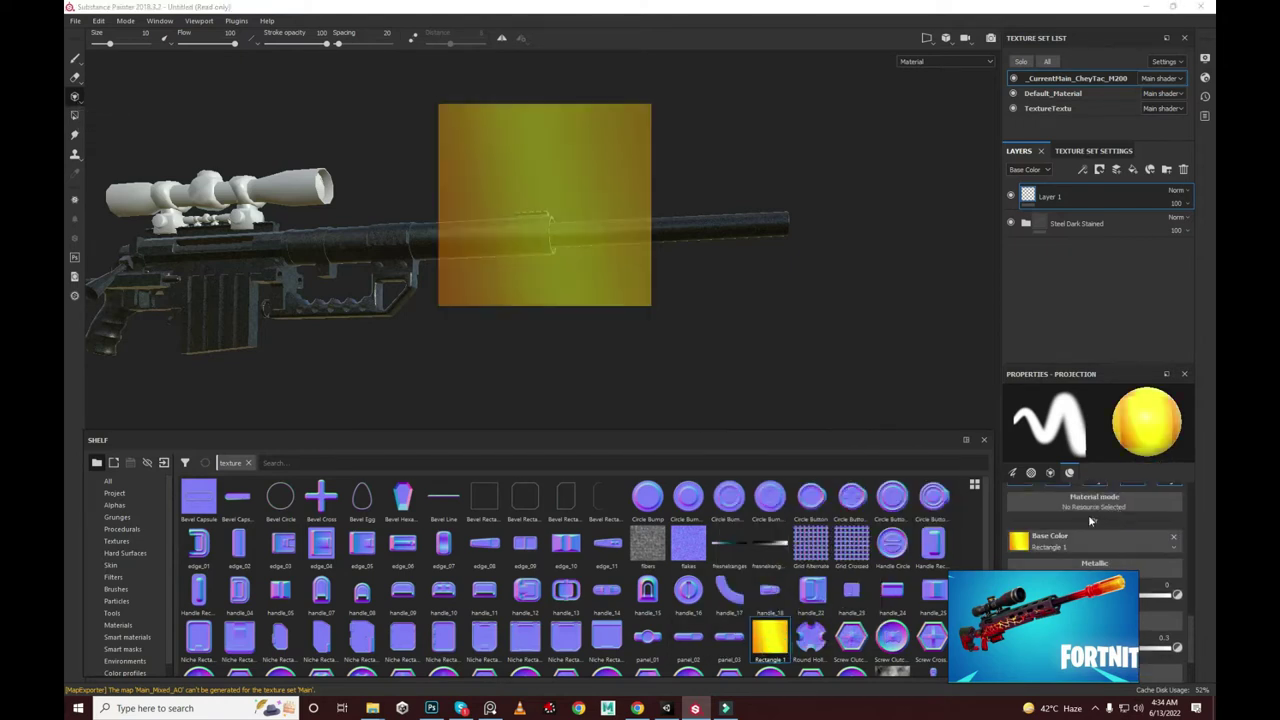
{"action": "scroll", "coordinate": [1088, 514], "scroll_direction": "up", "scroll_amount": 2}
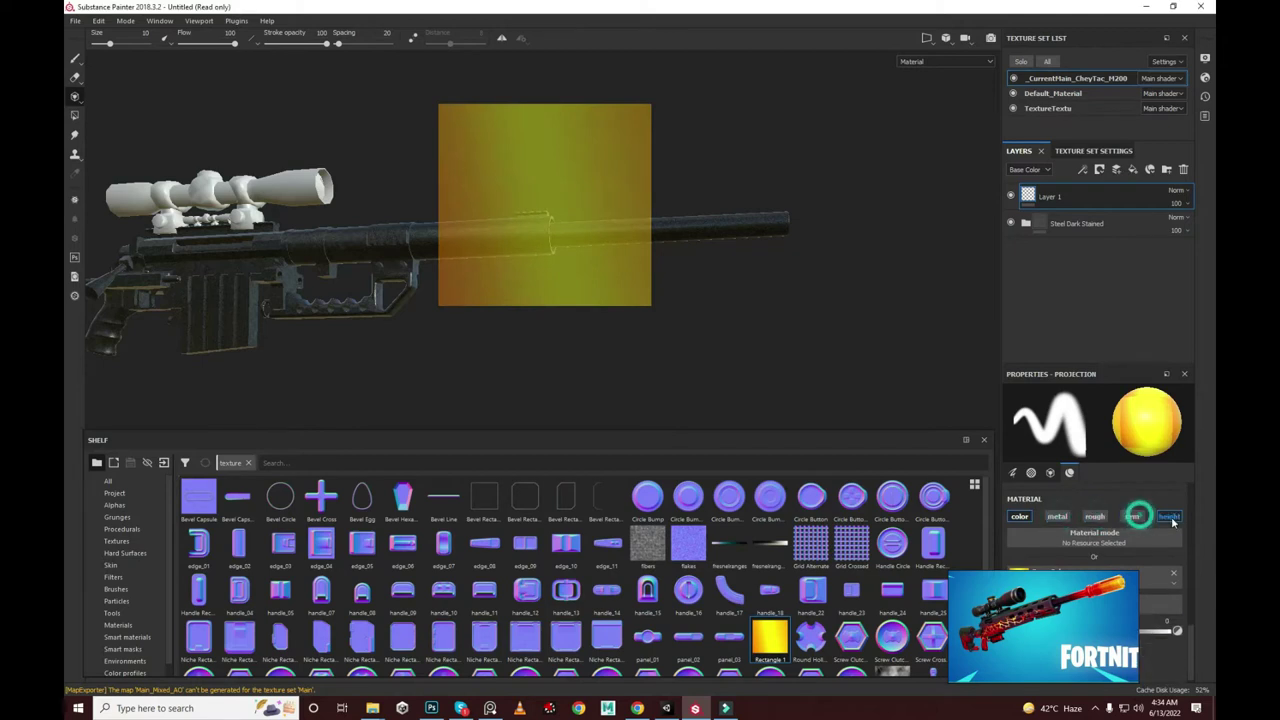
{"action": "scroll", "coordinate": [1060, 528], "scroll_direction": "up", "scroll_amount": 1}
{"action": "mouse_move", "coordinate": [515, 75]}
{"action": "left_mouse_down", "text": "alt"}
{"action": "mouse_move", "coordinate": [780, 200]}
{"action": "mouse_move", "coordinate": [608, 146]}
{"action": "mouse_move", "coordinate": [631, 174]}
{"action": "mouse_move", "coordinate": [692, 175]}
{"action": "mouse_move", "coordinate": [603, 134]}
{"action": "mouse_move", "coordinate": [717, 176]}
{"action": "mouse_move", "coordinate": [734, 163]}
{"action": "mouse_move", "coordinate": [690, 153]}
{"action": "mouse_move", "coordinate": [726, 163]}
{"action": "left_mouse_up", "text": "alt"}
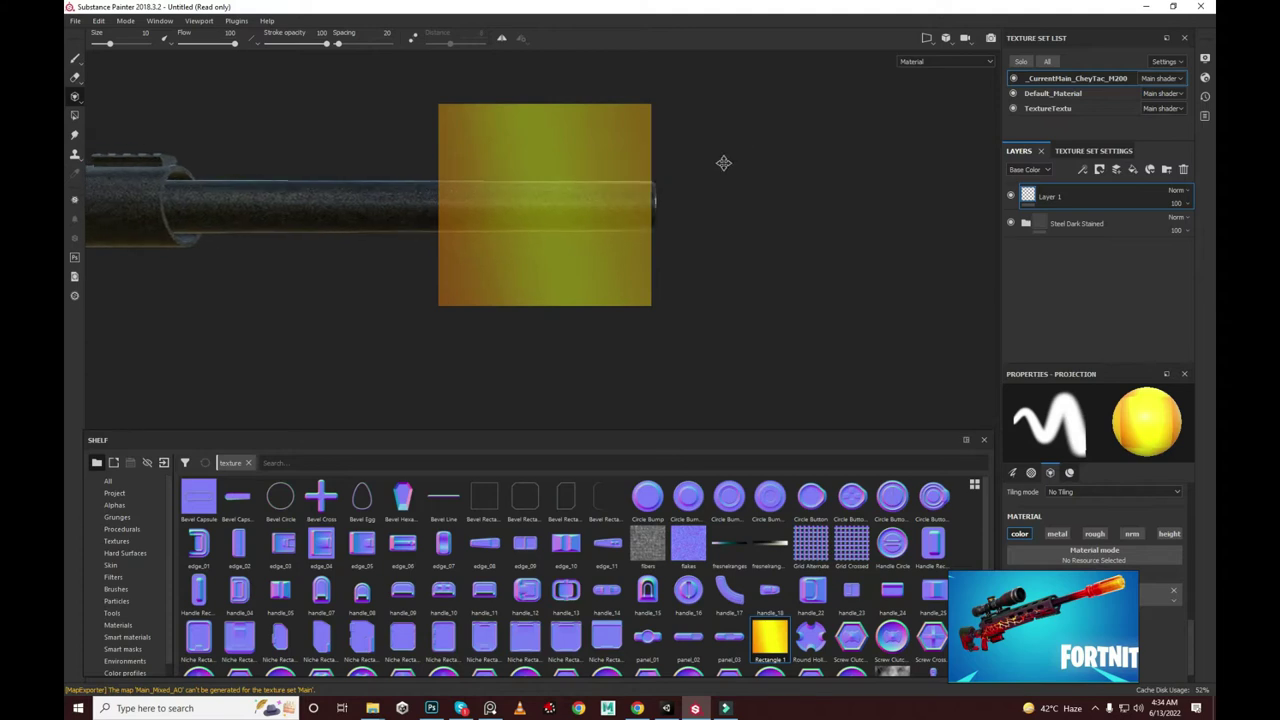
Step: Enlarge the brush to about 21.74 and project the yellow gradient onto the barrel's muzzle end
{"action": "right_click_drag", "start_coordinate": [607, 196], "coordinate": [699, 189], "text": "ctrl"}
{"action": "left_click_drag", "start_coordinate": [801, 185], "coordinate": [500, 177], "text": "alt"}
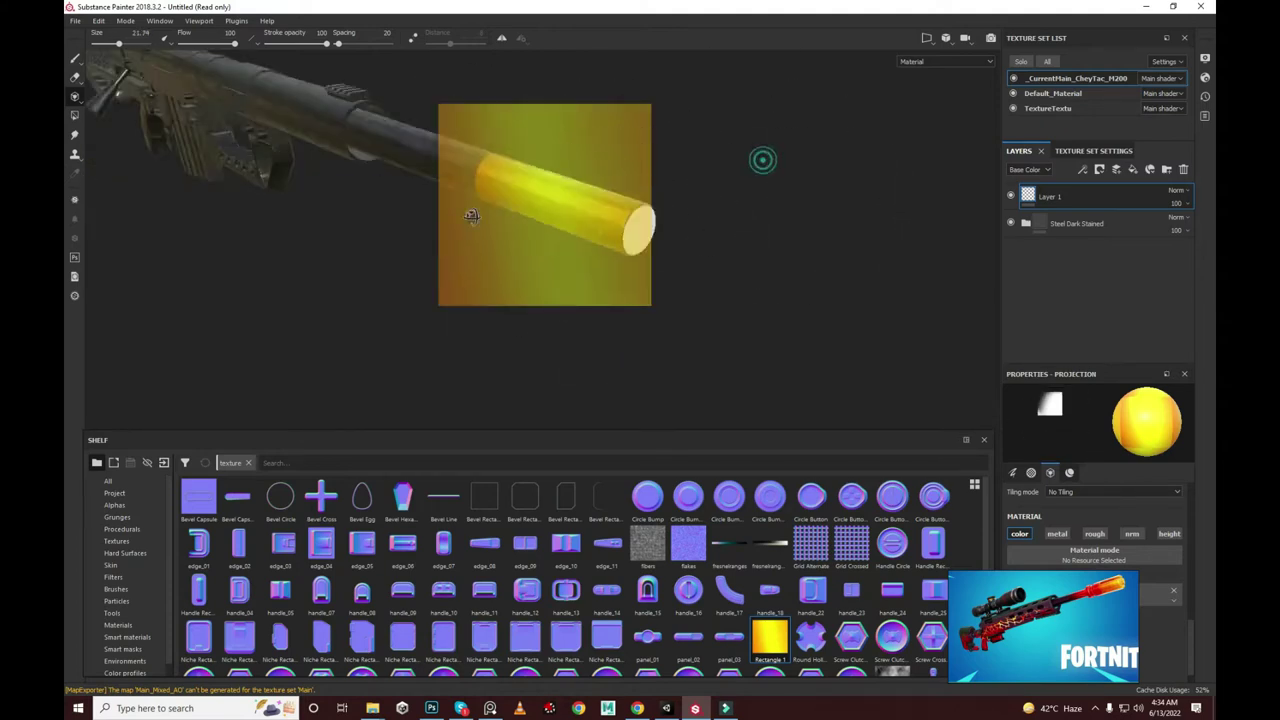
{"action": "mouse_move", "coordinate": [557, 157]}
{"action": "left_mouse_down", "text": "alt"}
{"action": "mouse_move", "coordinate": [754, 153]}
{"action": "mouse_move", "coordinate": [712, 171]}
{"action": "left_mouse_up", "text": "alt"}
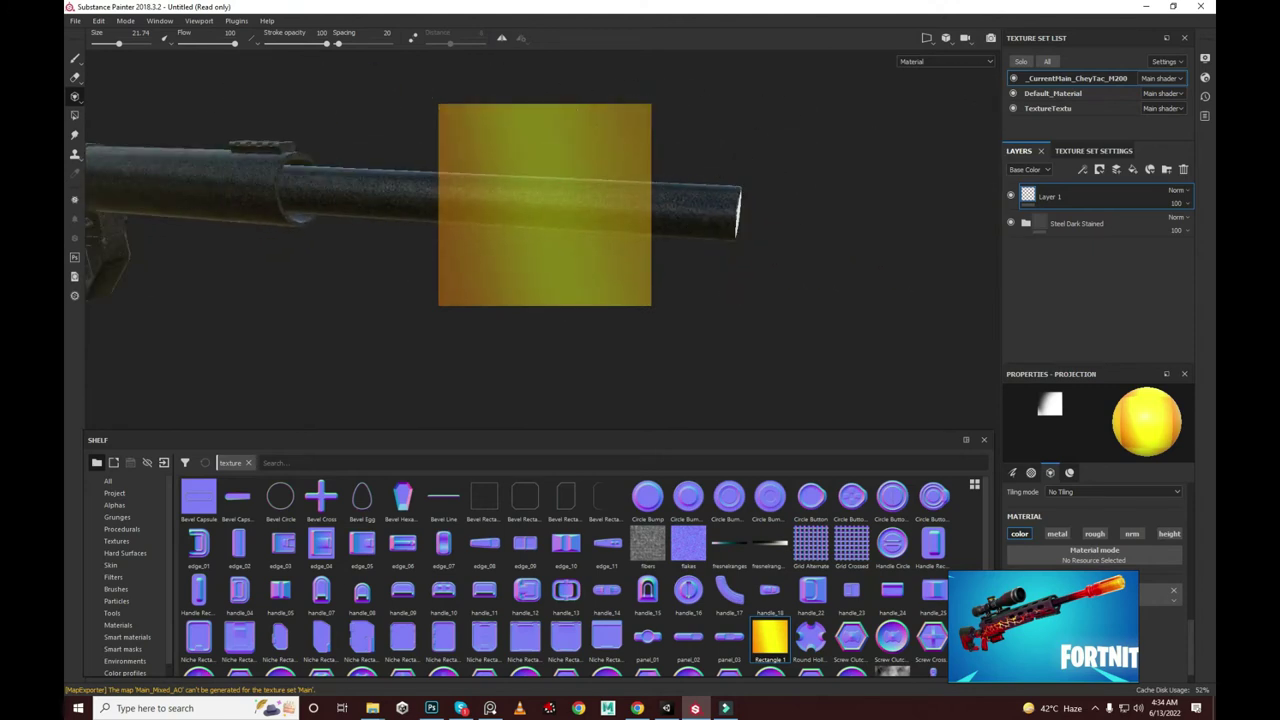
{"action": "left_click", "coordinate": [677, 148]}
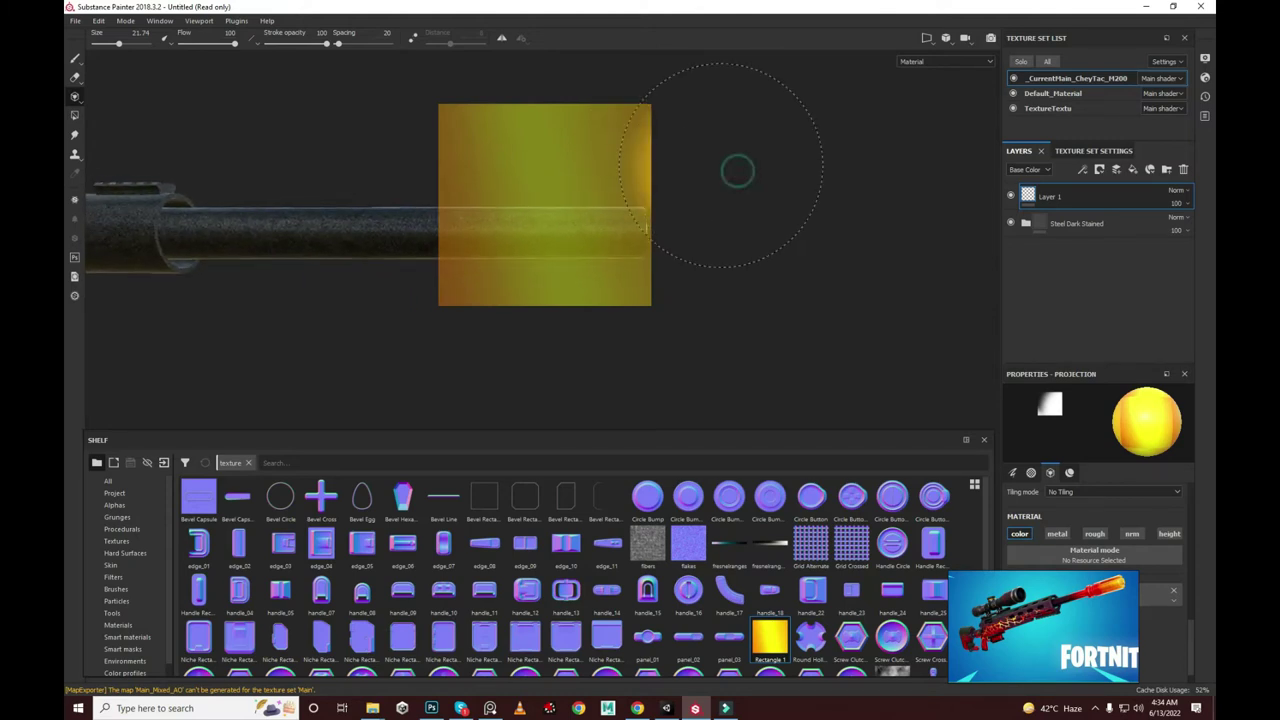
{"action": "left_click_drag", "start_coordinate": [739, 164], "coordinate": [745, 150], "text": "alt"}
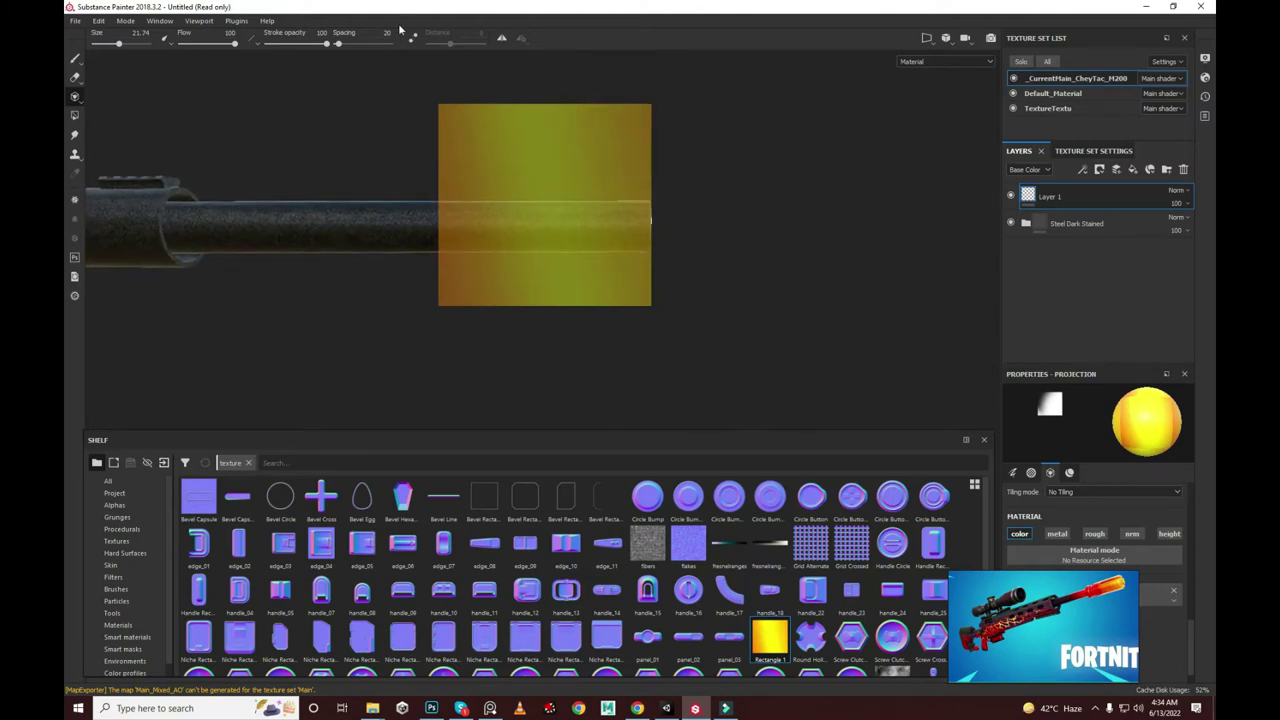
{"action": "left_click", "coordinate": [503, 41]}
{"action": "left_click_drag", "start_coordinate": [650, 221], "coordinate": [642, 228]}
Step: Paint more yellow on the barrel's left end, shrink the brush to about 6.77, and reposition the view
{"action": "mouse_move", "coordinate": [743, 180]}
{"action": "left_mouse_down", "text": "alt"}
{"action": "mouse_move", "coordinate": [690, 145]}
{"action": "mouse_move", "coordinate": [600, 140]}
{"action": "mouse_move", "coordinate": [643, 88]}
{"action": "left_mouse_up", "text": "alt"}
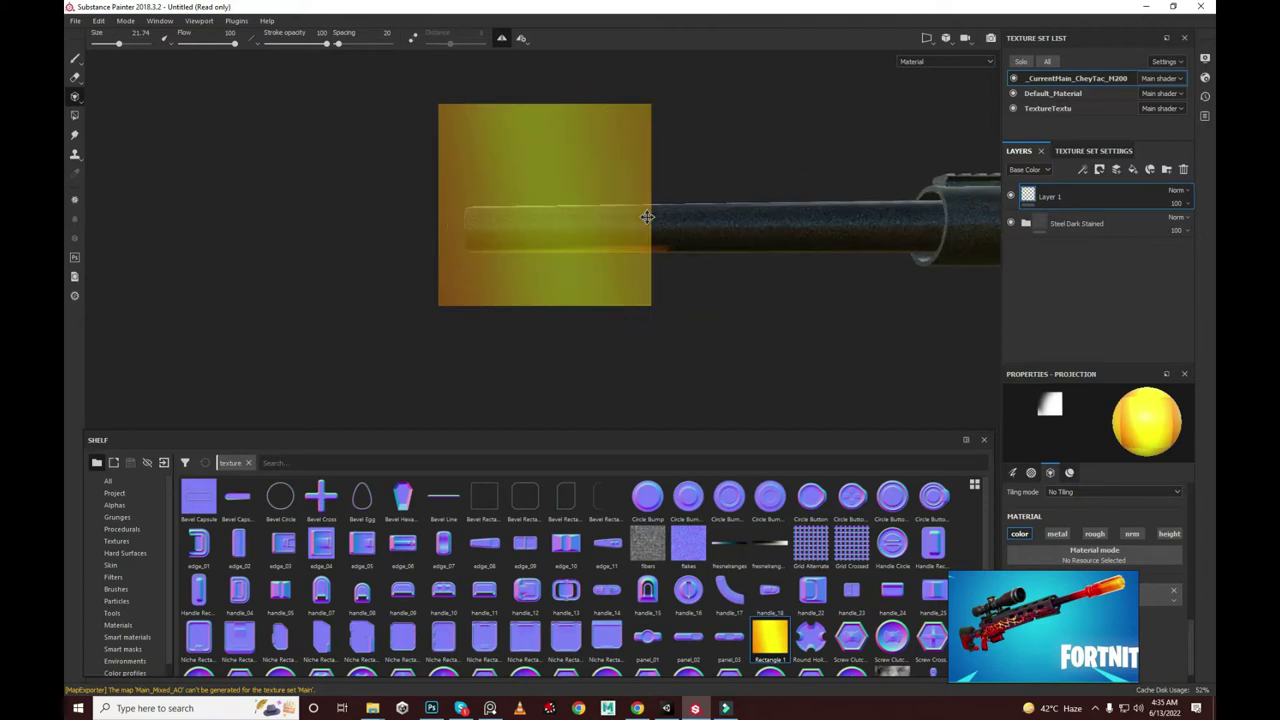
{"action": "left_click_drag", "start_coordinate": [631, 214], "coordinate": [433, 233]}
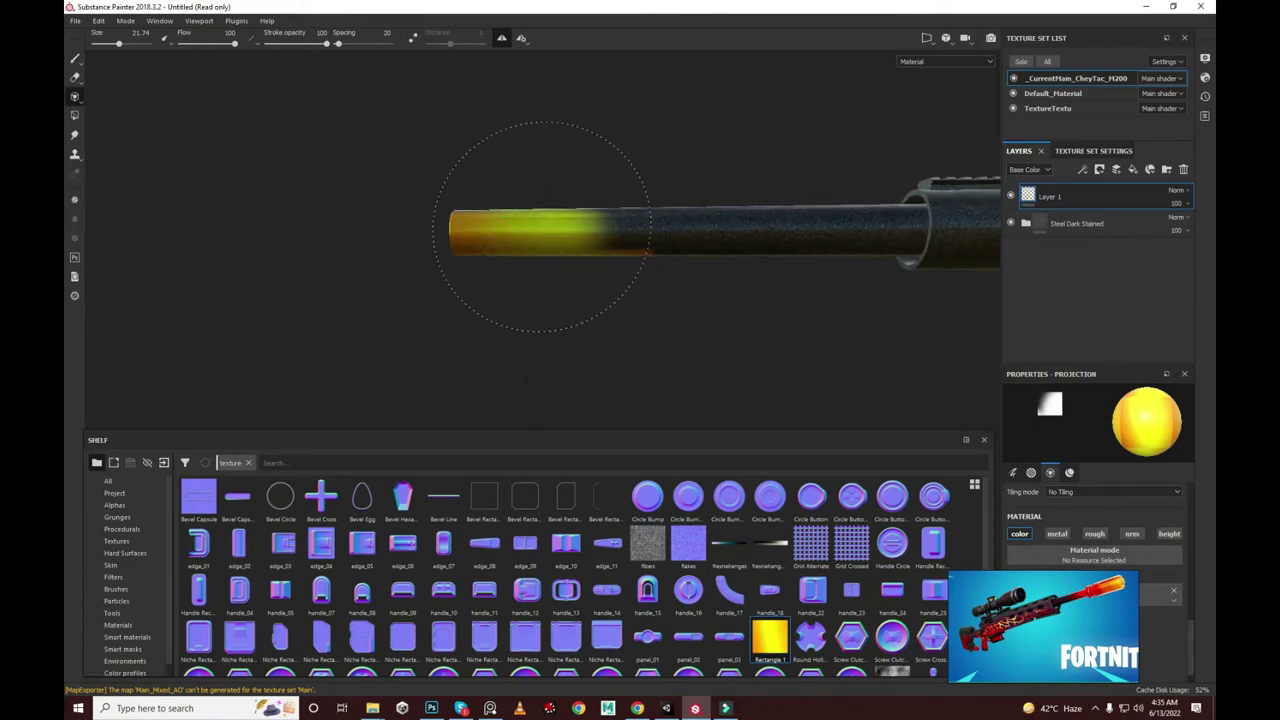
{"action": "mouse_move", "coordinate": [443, 177]}
{"action": "left_mouse_down", "text": "alt"}
{"action": "mouse_move", "coordinate": [505, 165]}
{"action": "mouse_move", "coordinate": [500, 212]}
{"action": "left_mouse_up", "text": "alt"}
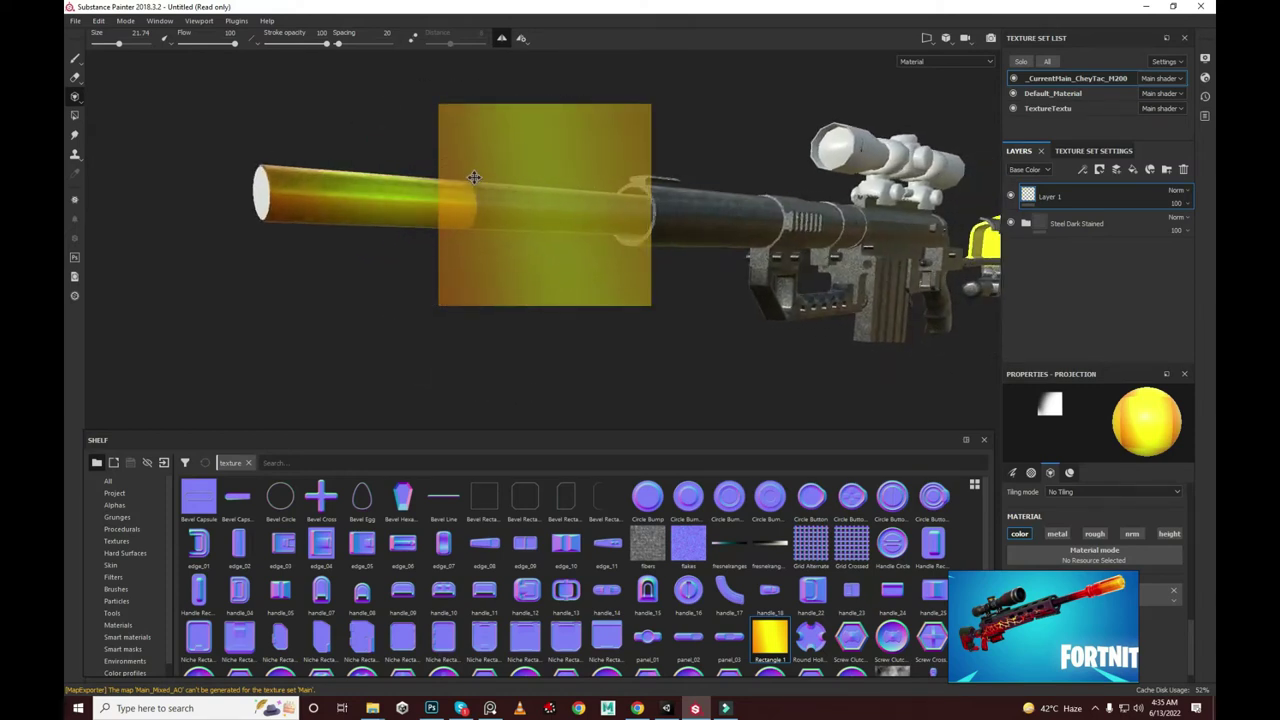
{"action": "right_click_drag", "start_coordinate": [505, 213], "coordinate": [468, 205], "text": "ctrl"}
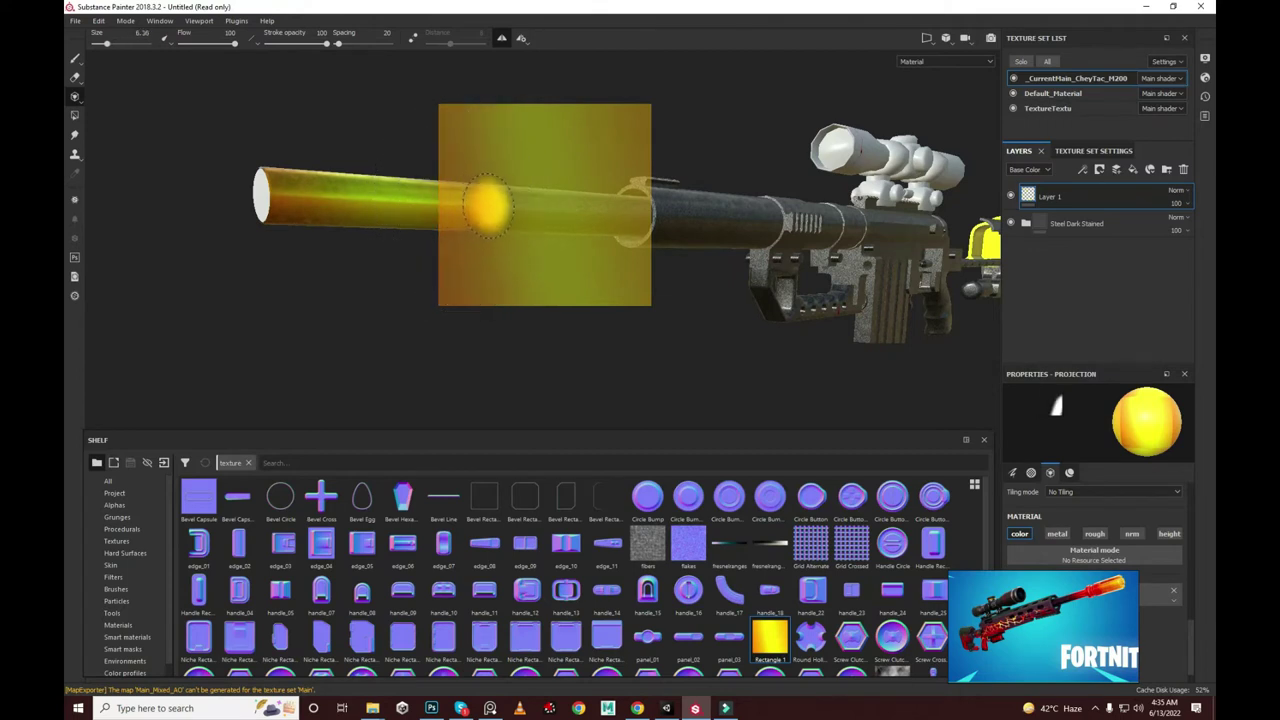
{"action": "mouse_move", "coordinate": [487, 205]}
{"action": "left_mouse_down", "text": "alt"}
{"action": "mouse_move", "coordinate": [850, 223]}
{"action": "mouse_move", "coordinate": [594, 194]}
{"action": "mouse_move", "coordinate": [487, 228]}
{"action": "left_mouse_up", "text": "alt"}
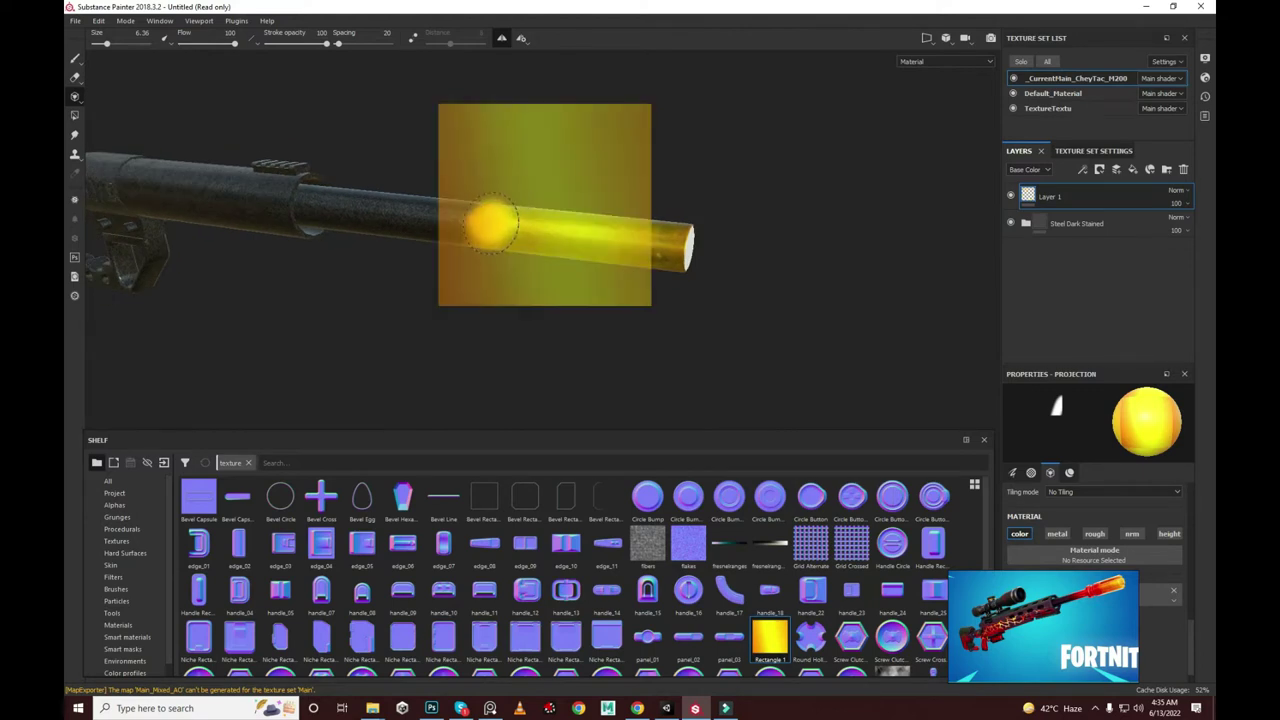
{"action": "mouse_move", "coordinate": [481, 222]}
{"action": "left_mouse_down", "text": "alt"}
{"action": "mouse_move", "coordinate": [610, 45]}
{"action": "mouse_move", "coordinate": [400, 120]}
{"action": "mouse_move", "coordinate": [309, 137]}
{"action": "mouse_move", "coordinate": [702, 175]}
{"action": "mouse_move", "coordinate": [566, 226]}
{"action": "mouse_move", "coordinate": [560, 151]}
{"action": "mouse_move", "coordinate": [622, 136]}
{"action": "mouse_move", "coordinate": [618, 153]}
{"action": "mouse_move", "coordinate": [537, 200]}
{"action": "mouse_move", "coordinate": [551, 205]}
{"action": "mouse_move", "coordinate": [724, 181]}
{"action": "left_mouse_up", "text": "alt"}
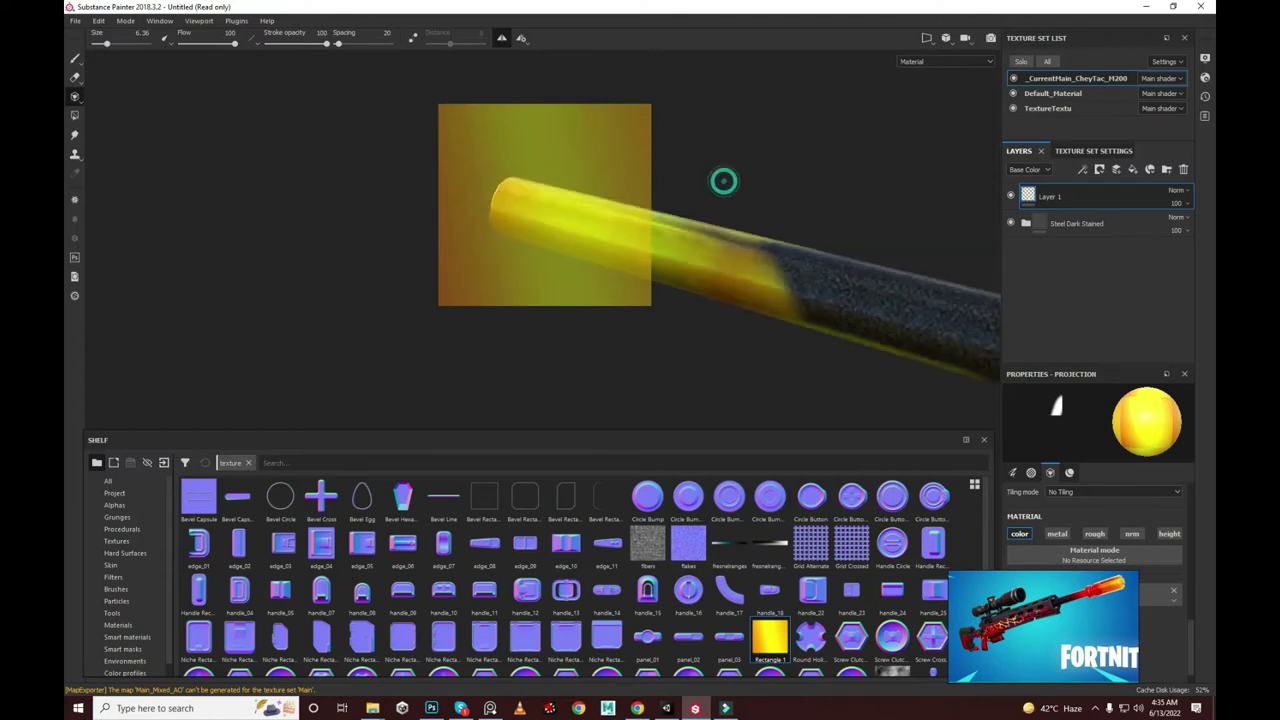
{"action": "mouse_move", "coordinate": [591, 200]}
{"action": "left_mouse_down", "text": "alt"}
{"action": "mouse_move", "coordinate": [700, 203]}
{"action": "mouse_move", "coordinate": [683, 209]}
{"action": "mouse_move", "coordinate": [705, 310]}
{"action": "mouse_move", "coordinate": [600, 263]}
{"action": "mouse_move", "coordinate": [709, 131]}
{"action": "mouse_move", "coordinate": [746, 140]}
{"action": "mouse_move", "coordinate": [566, 94]}
{"action": "mouse_move", "coordinate": [800, 251]}
{"action": "mouse_move", "coordinate": [634, 220]}
{"action": "mouse_move", "coordinate": [617, 126]}
{"action": "mouse_move", "coordinate": [489, 209]}
{"action": "mouse_move", "coordinate": [543, 148]}
{"action": "mouse_move", "coordinate": [912, 178]}
{"action": "left_mouse_up", "text": "alt"}
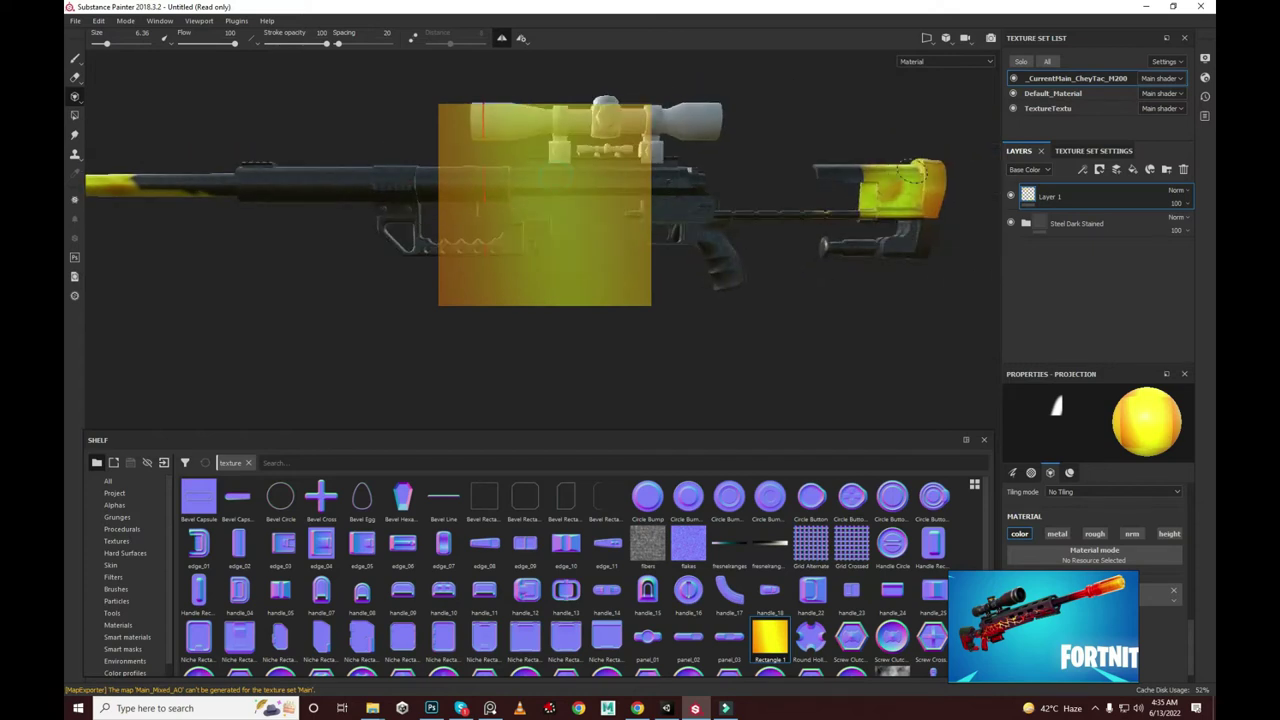
{"action": "scroll", "coordinate": [766, 188], "scroll_direction": "down", "scroll_amount": 3}
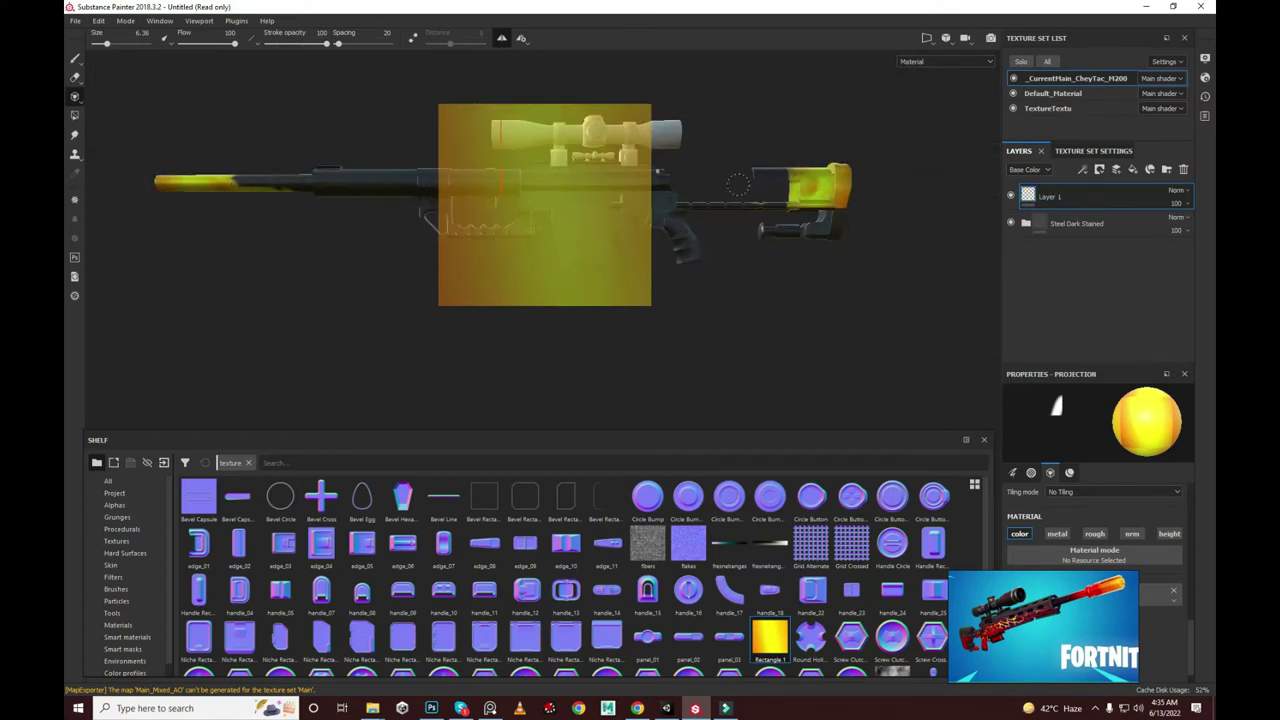
Step: Add a white mask to Layer 1 and mask the yellow off the rifle stock
{"action": "right_click", "coordinate": [1074, 203]}
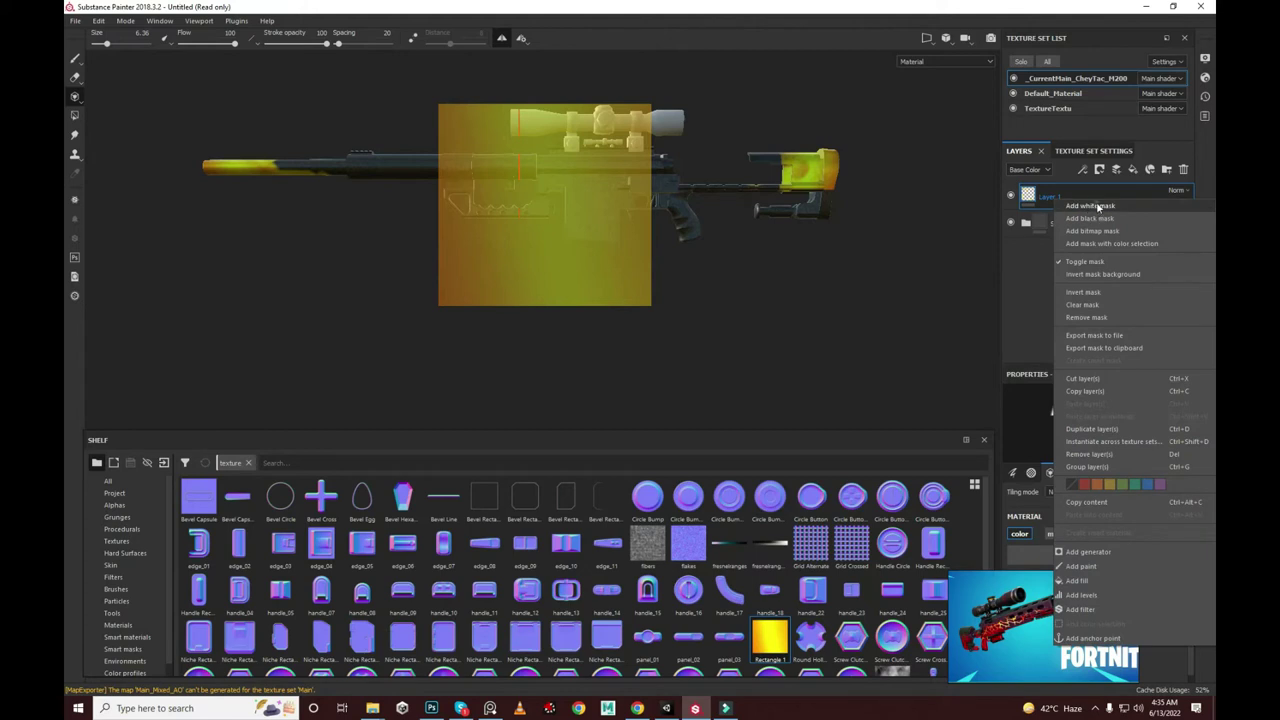
{"action": "left_click", "coordinate": [1090, 205]}
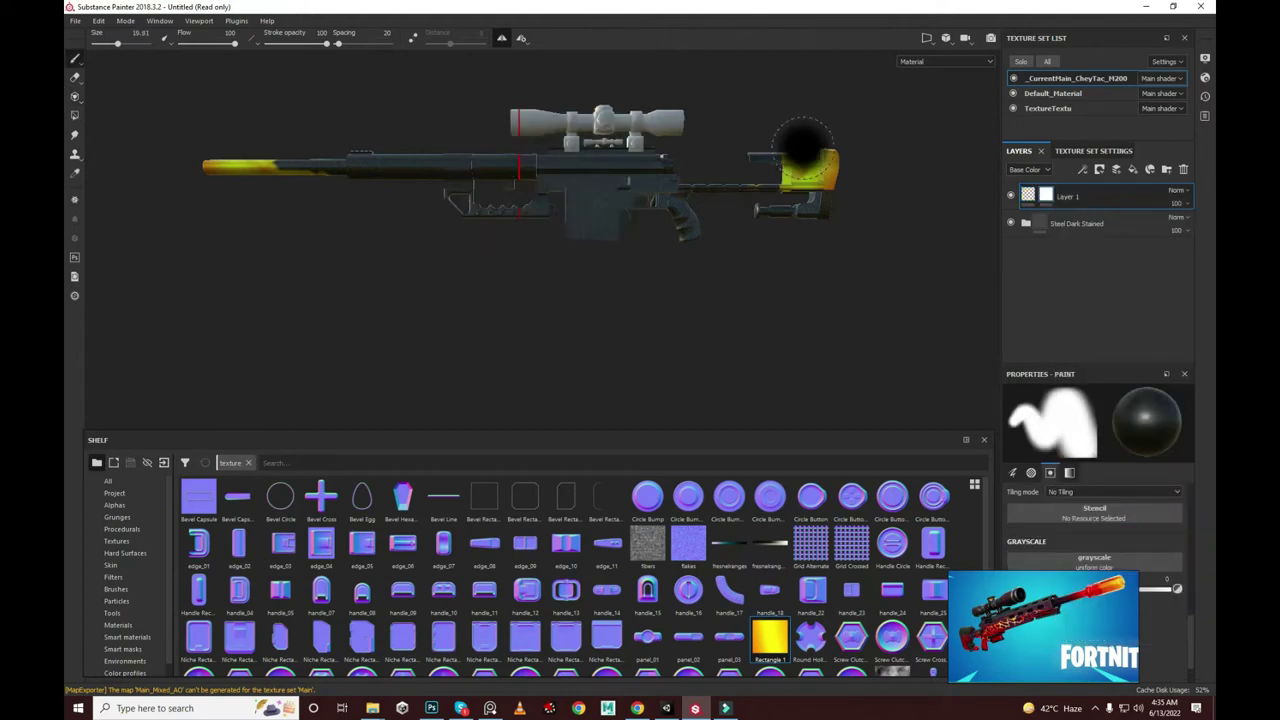
{"action": "left_click_drag", "start_coordinate": [803, 143], "coordinate": [790, 120]}
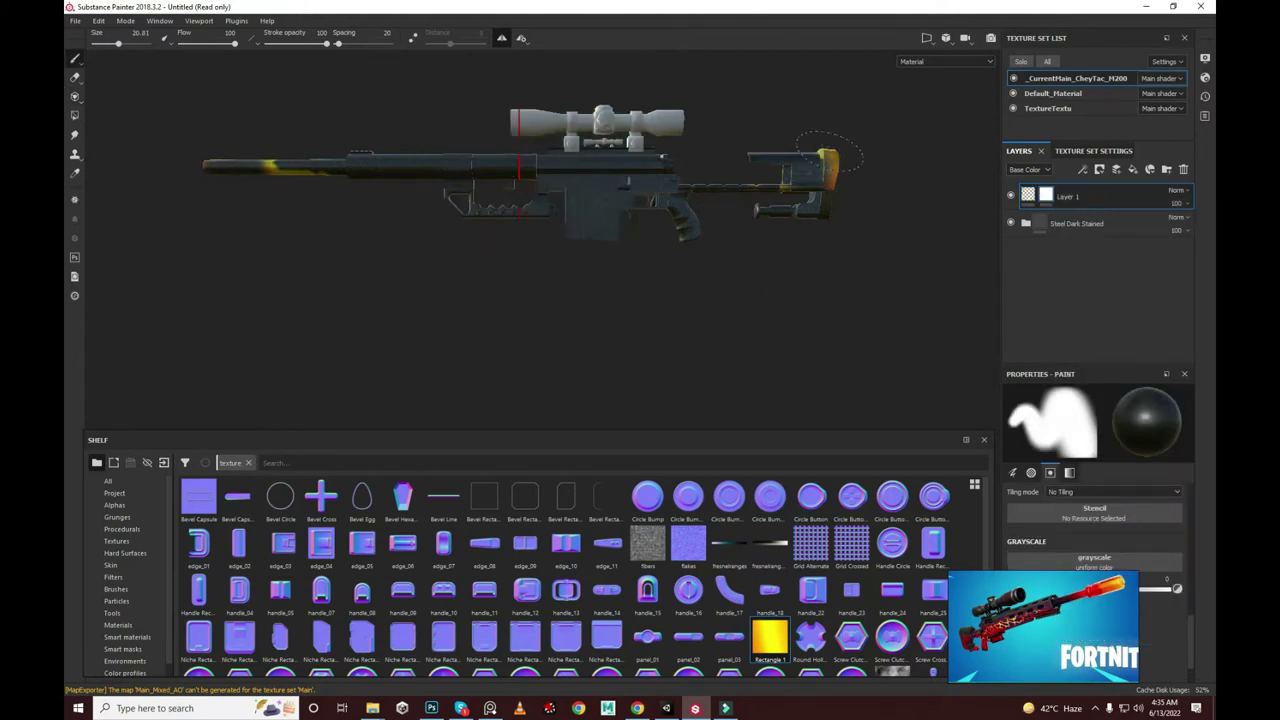
{"action": "mouse_move", "coordinate": [736, 128]}
{"action": "left_mouse_down", "text": "alt"}
{"action": "mouse_move", "coordinate": [549, 181]}
{"action": "mouse_move", "coordinate": [527, 105]}
{"action": "mouse_move", "coordinate": [694, 209]}
{"action": "left_mouse_up", "text": "alt"}
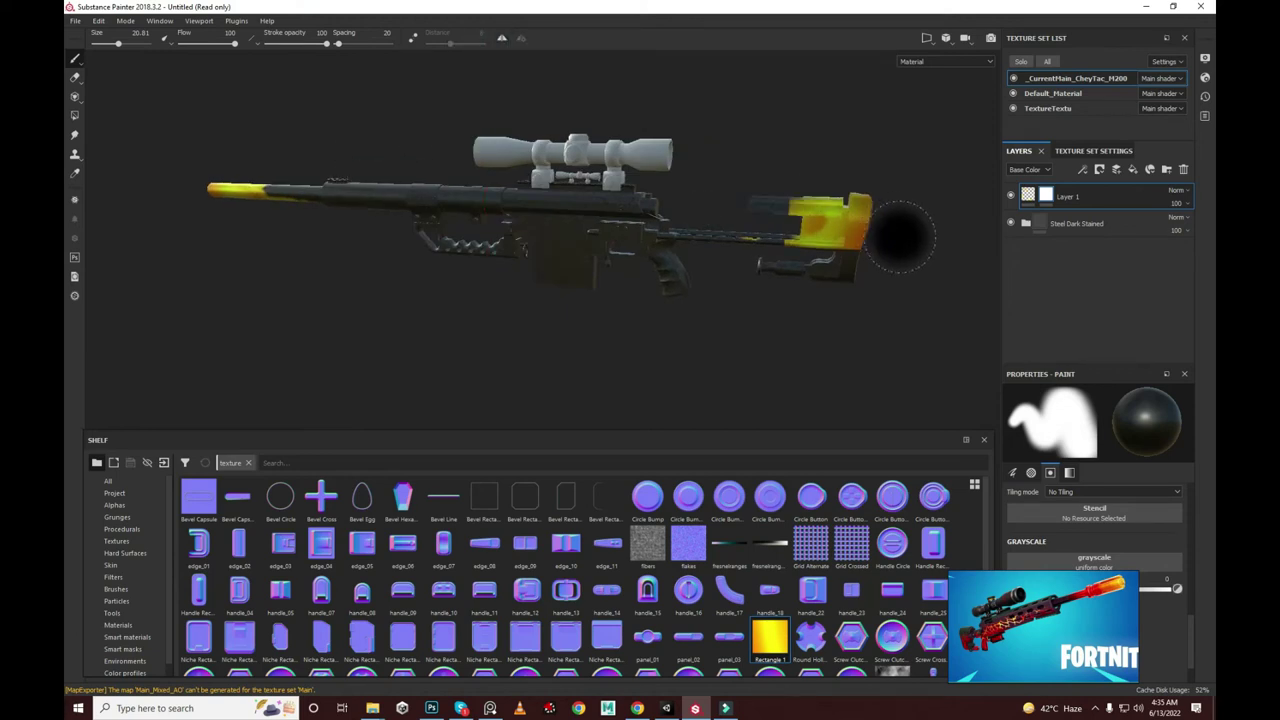
{"action": "left_click_drag", "start_coordinate": [837, 229], "coordinate": [836, 183]}
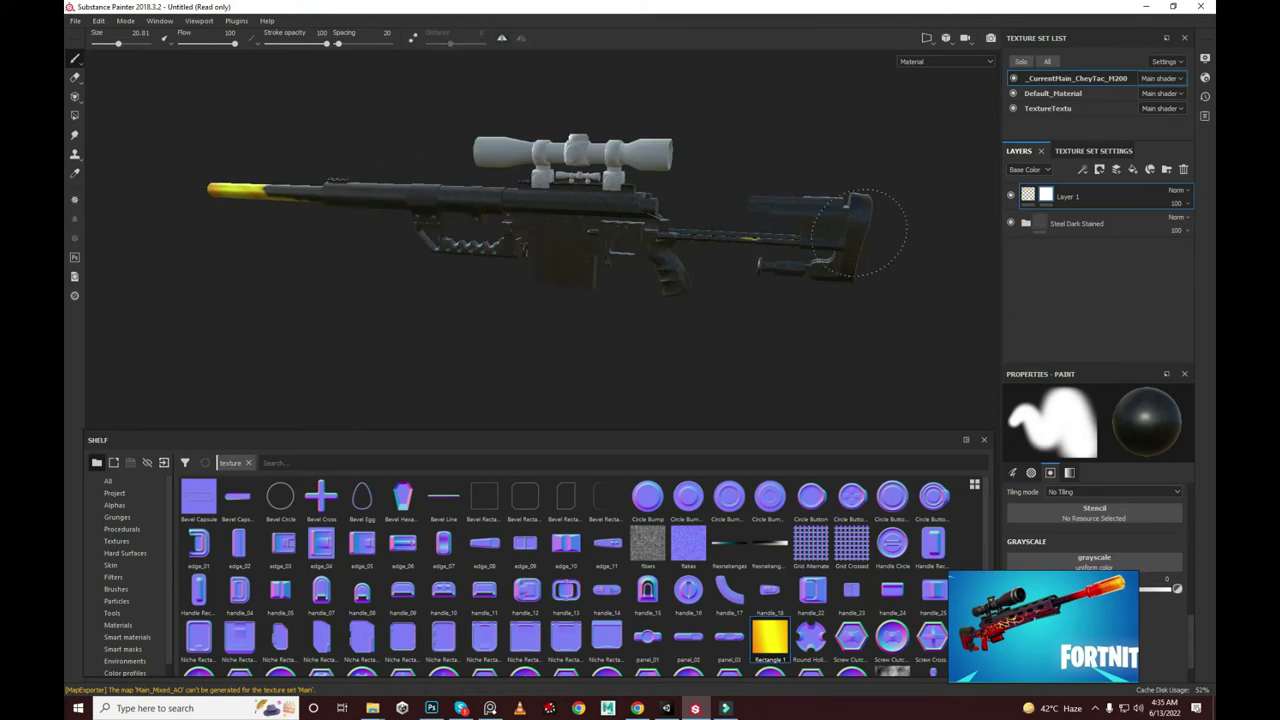
Step: Orbit and zoom around the rifle to review the yellow band on the muzzle end
{"action": "mouse_move", "coordinate": [271, 190]}
{"action": "left_mouse_down", "text": "alt"}
{"action": "mouse_move", "coordinate": [649, 172]}
{"action": "mouse_move", "coordinate": [614, 186]}
{"action": "left_mouse_up", "text": "alt"}
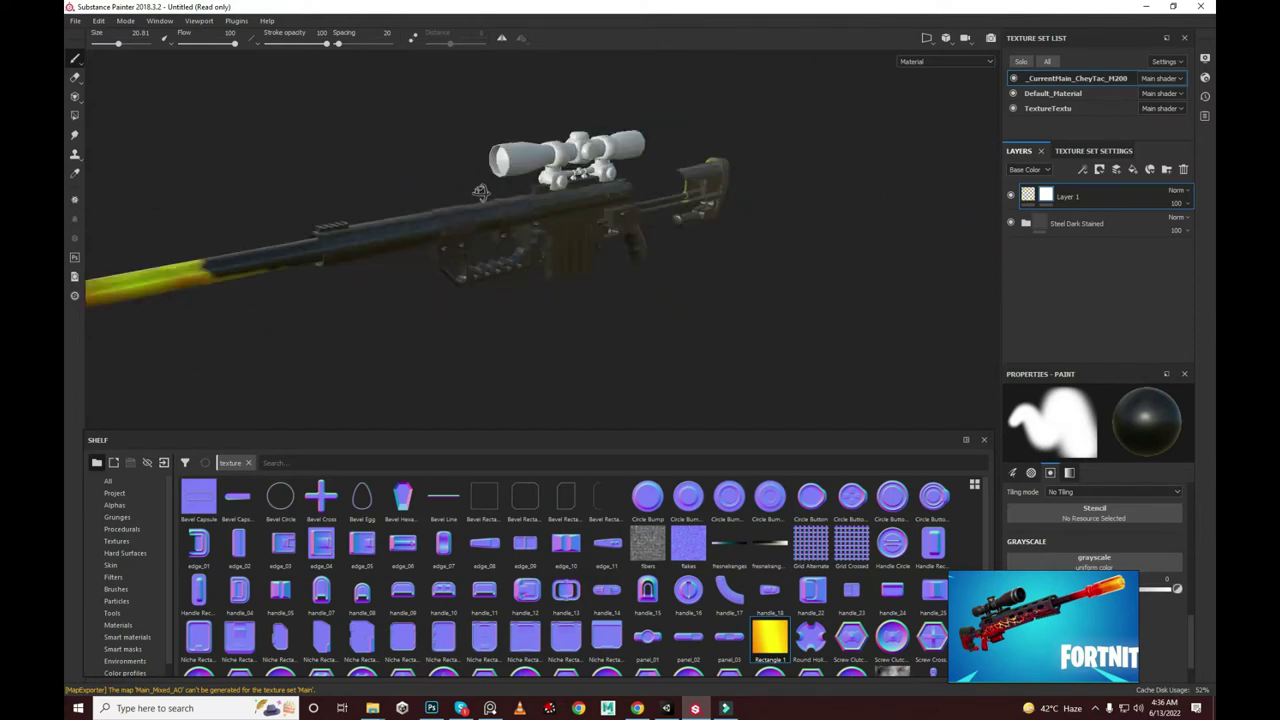
{"action": "left_click_drag", "start_coordinate": [762, 230], "coordinate": [854, 189], "text": "alt"}
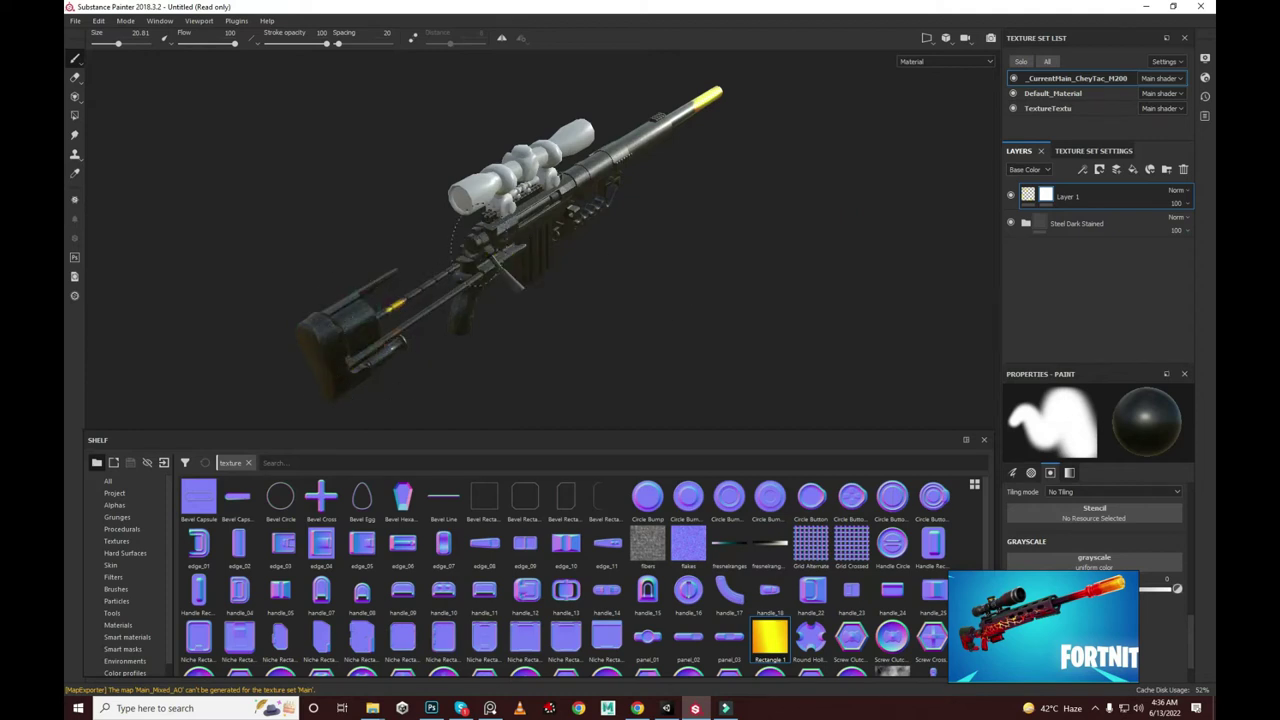
{"action": "mouse_move", "coordinate": [355, 330]}
{"action": "left_mouse_down", "text": "alt"}
{"action": "mouse_move", "coordinate": [777, 123]}
{"action": "mouse_move", "coordinate": [294, 149]}
{"action": "mouse_move", "coordinate": [366, 180]}
{"action": "left_mouse_up", "text": "alt"}
{"action": "scroll", "coordinate": [372, 260], "scroll_direction": "up", "scroll_amount": 3}
{"action": "mouse_move", "coordinate": [372, 260]}
{"action": "left_mouse_down", "text": "alt"}
{"action": "mouse_move", "coordinate": [337, 206]}
{"action": "mouse_move", "coordinate": [420, 214]}
{"action": "mouse_move", "coordinate": [271, 286]}
{"action": "mouse_move", "coordinate": [352, 309]}
{"action": "mouse_move", "coordinate": [366, 286]}
{"action": "mouse_move", "coordinate": [314, 223]}
{"action": "mouse_move", "coordinate": [277, 214]}
{"action": "left_mouse_up", "text": "alt"}
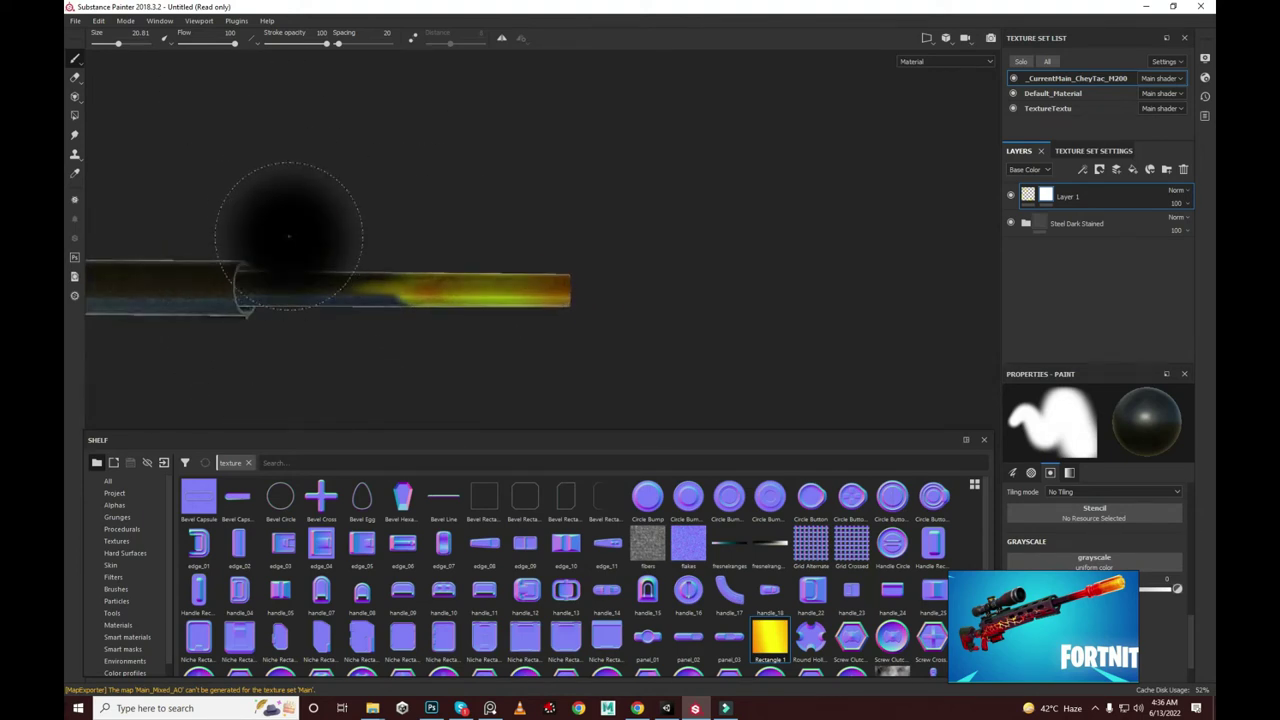
{"action": "mouse_move", "coordinate": [347, 285]}
{"action": "left_mouse_down", "text": "alt"}
{"action": "mouse_move", "coordinate": [331, 297]}
{"action": "mouse_move", "coordinate": [480, 286]}
{"action": "mouse_move", "coordinate": [443, 325]}
{"action": "mouse_move", "coordinate": [537, 341]}
{"action": "mouse_move", "coordinate": [657, 257]}
{"action": "left_mouse_up", "text": "alt"}
{"action": "scroll", "coordinate": [463, 240], "scroll_direction": "down", "scroll_amount": 5}
{"action": "scroll", "coordinate": [449, 223], "scroll_direction": "up", "scroll_amount": 3}
{"action": "mouse_move", "coordinate": [449, 223]}
{"action": "left_mouse_down", "text": "alt"}
{"action": "mouse_move", "coordinate": [651, 186]}
{"action": "mouse_move", "coordinate": [651, 214]}
{"action": "mouse_move", "coordinate": [652, 203]}
{"action": "left_mouse_up", "text": "alt"}
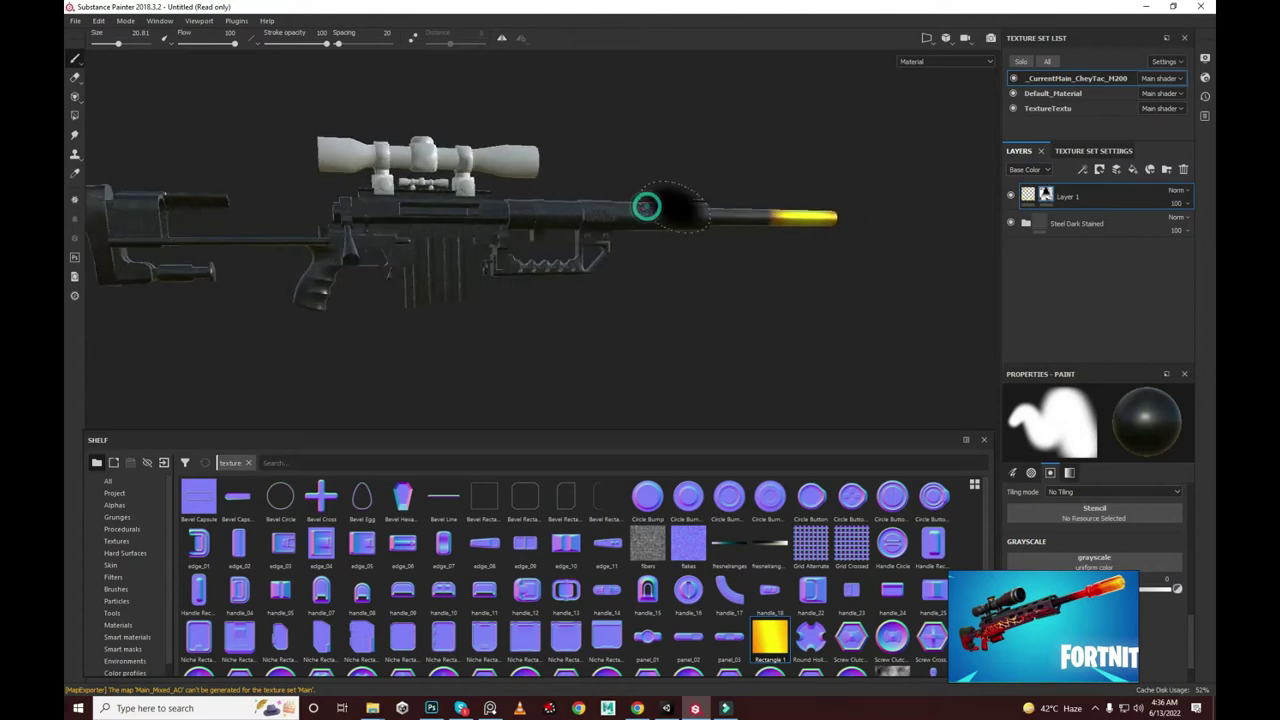
{"action": "left_click_drag", "start_coordinate": [886, 237], "coordinate": [520, 211], "text": "alt"}
{"action": "mouse_move", "coordinate": [576, 265]}
{"action": "left_mouse_down", "text": "alt"}
{"action": "mouse_move", "coordinate": [600, 300]}
{"action": "mouse_move", "coordinate": [571, 280]}
{"action": "left_mouse_up", "text": "alt"}
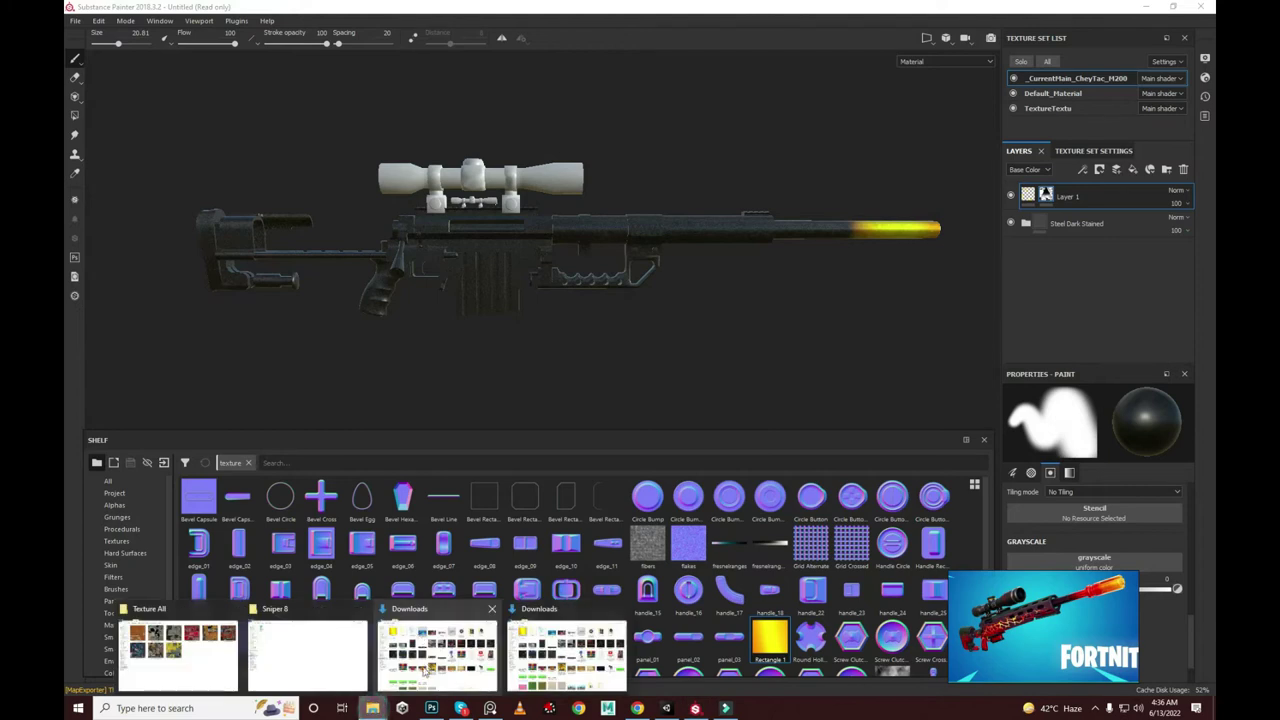
Step: Drag Layer 1.png from the Downloads folder into Substance Painter
{"action": "mouse_move", "coordinate": [372, 708]}
{"action": "left_click", "coordinate": [429, 670]}
{"action": "mouse_move", "coordinate": [316, 130]}
{"action": "left_mouse_down"}
{"action": "mouse_move", "coordinate": [565, 487]}
{"action": "mouse_move", "coordinate": [614, 600]}
{"action": "left_mouse_up"}
{"action": "key", "text": "alt+Tab"}
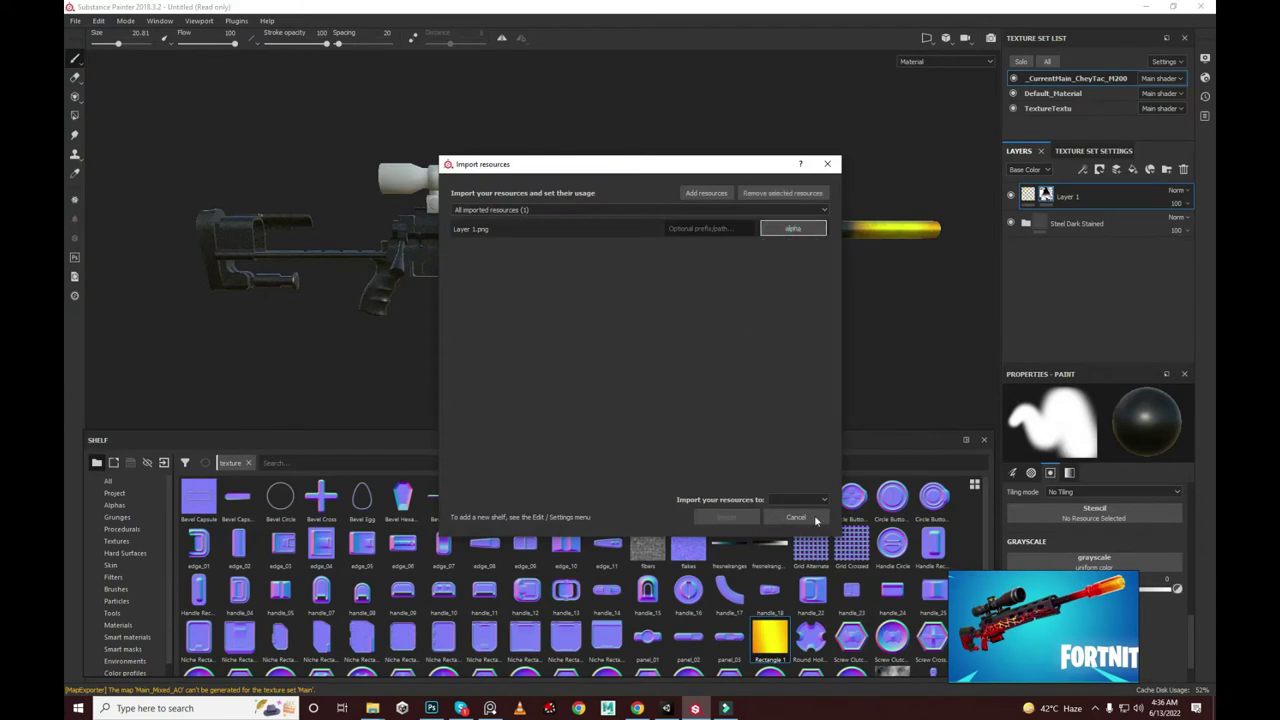
Step: Import the image into project 'Untitled' with texture usage
{"action": "left_click", "coordinate": [808, 497]}
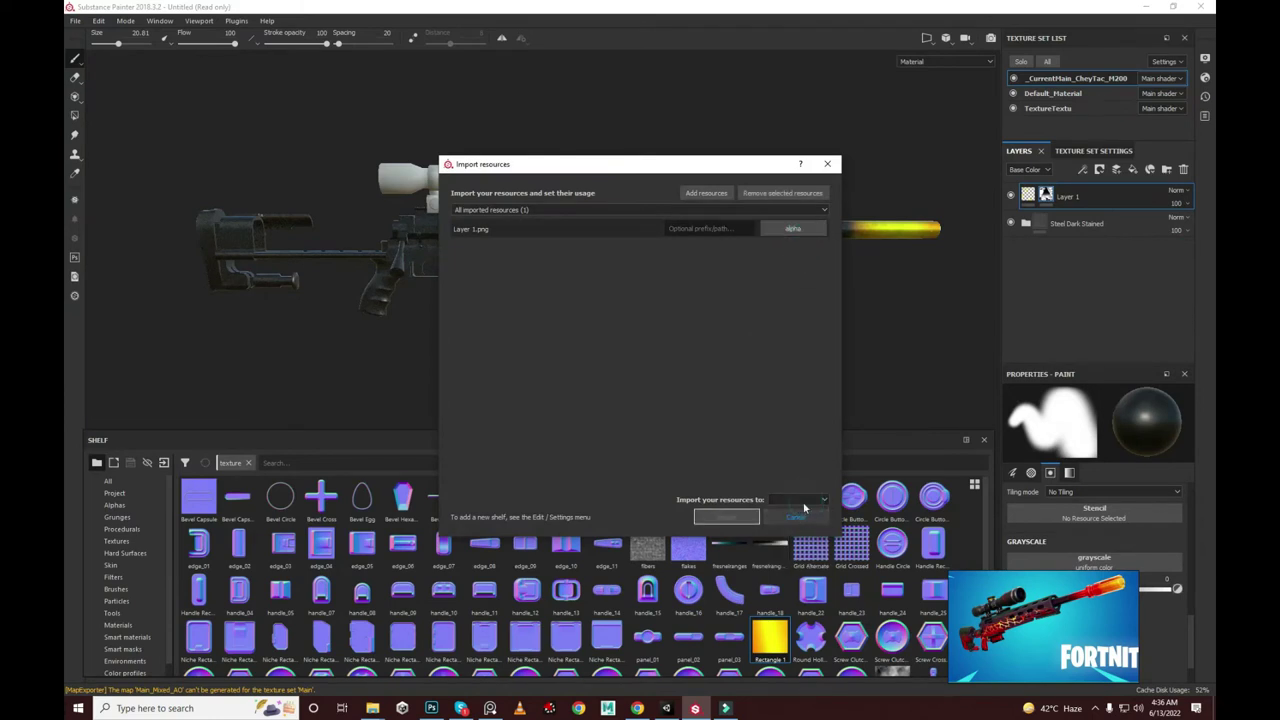
{"action": "left_click", "coordinate": [805, 498]}
{"action": "left_click", "coordinate": [803, 517]}
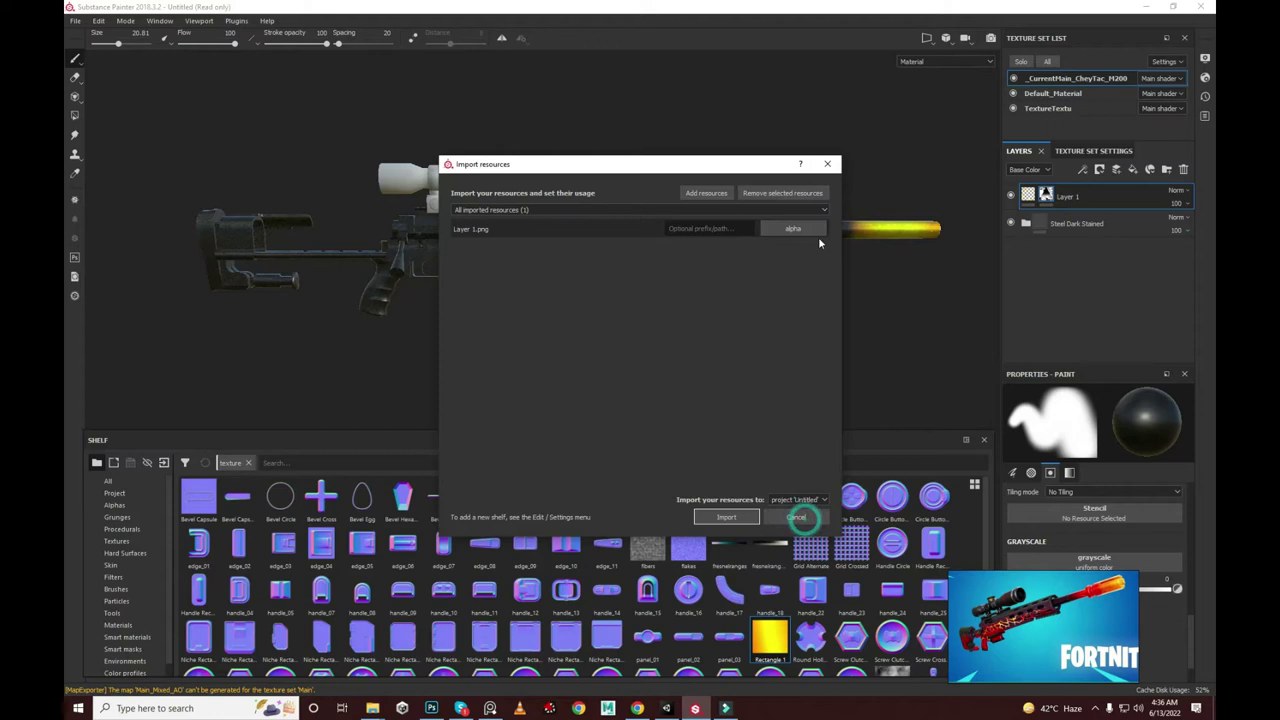
{"action": "left_click", "coordinate": [812, 228]}
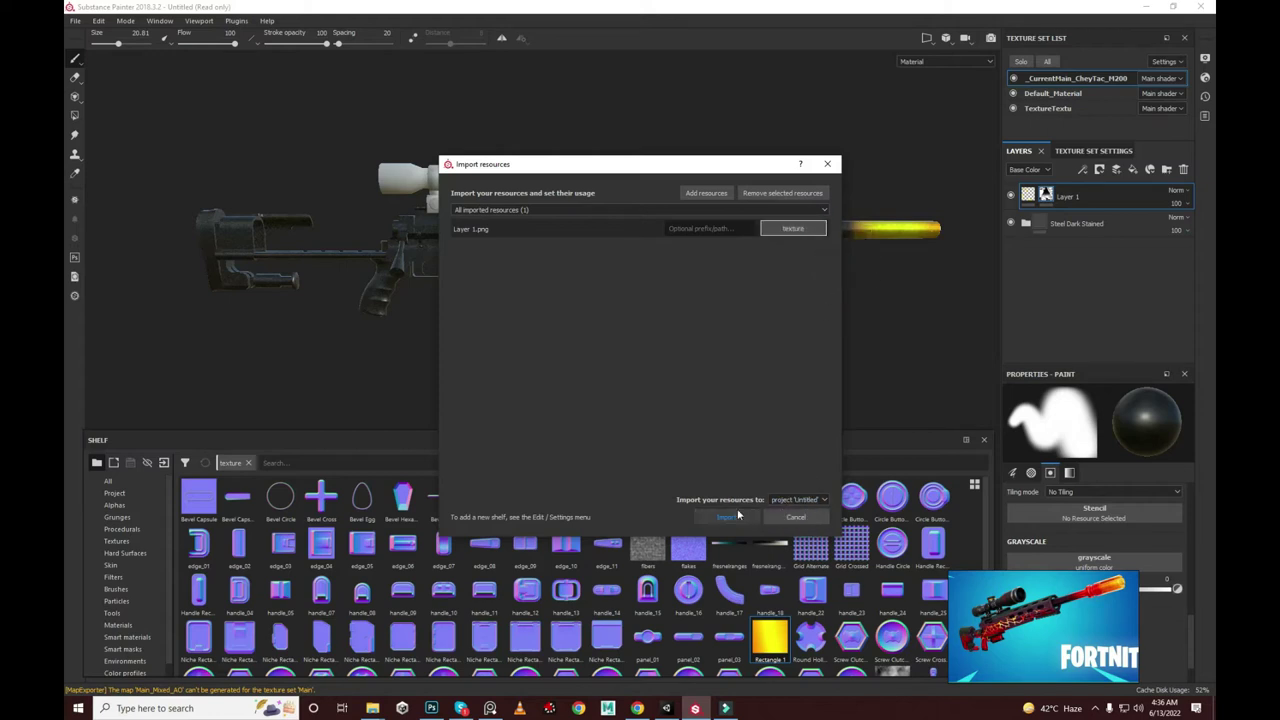
{"action": "left_click", "coordinate": [728, 517]}
{"action": "scroll", "coordinate": [1110, 525], "scroll_direction": "down", "scroll_amount": 2}
{"action": "scroll", "coordinate": [1117, 527], "scroll_direction": "down", "scroll_amount": 3}
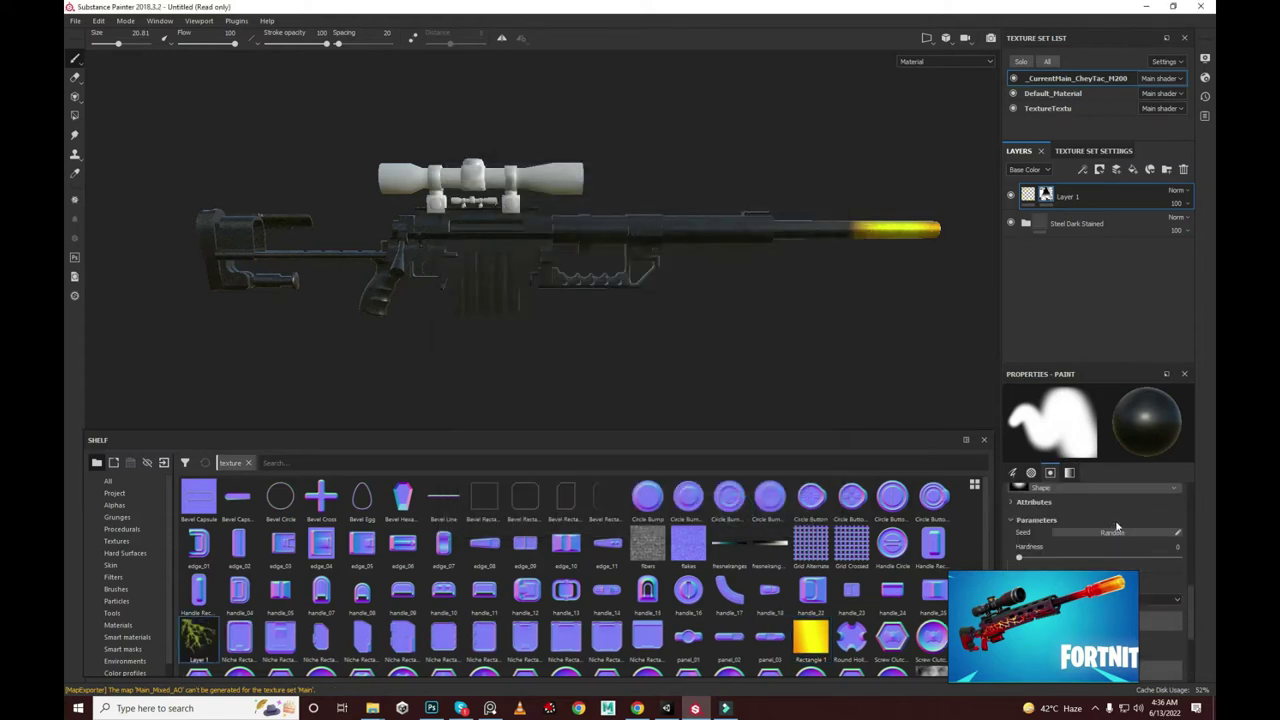
{"action": "scroll", "coordinate": [1110, 540], "scroll_direction": "up", "scroll_amount": 5}
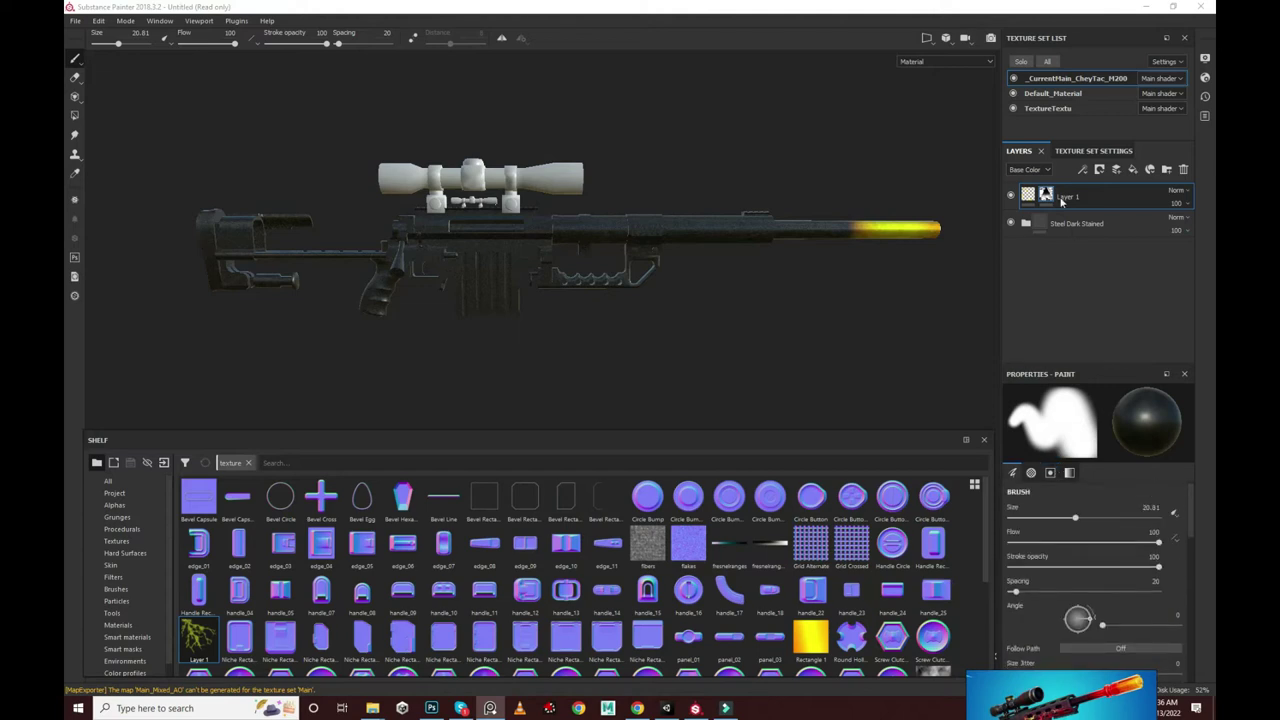
Step: Add a fill layer using the Layer 1 texture as base colour, tiled at a smaller scale
{"action": "left_click", "coordinate": [1132, 170]}
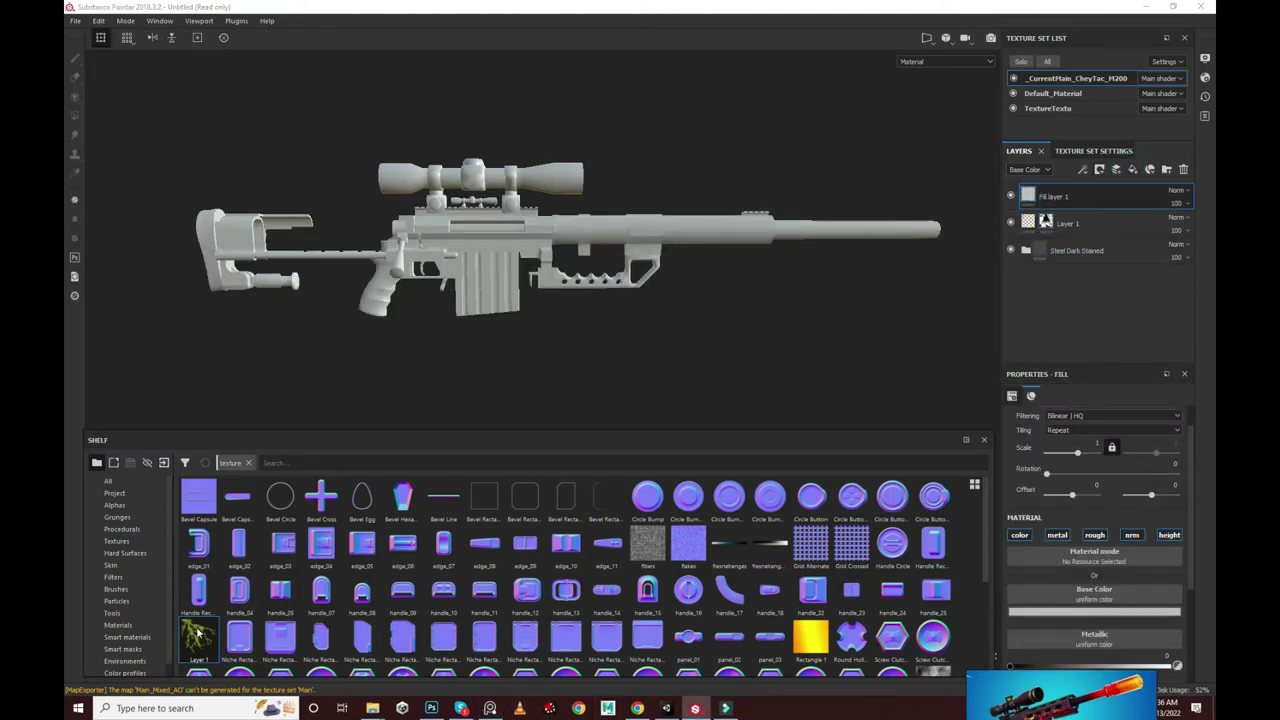
{"action": "left_click_drag", "start_coordinate": [1103, 604], "coordinate": [1101, 600]}
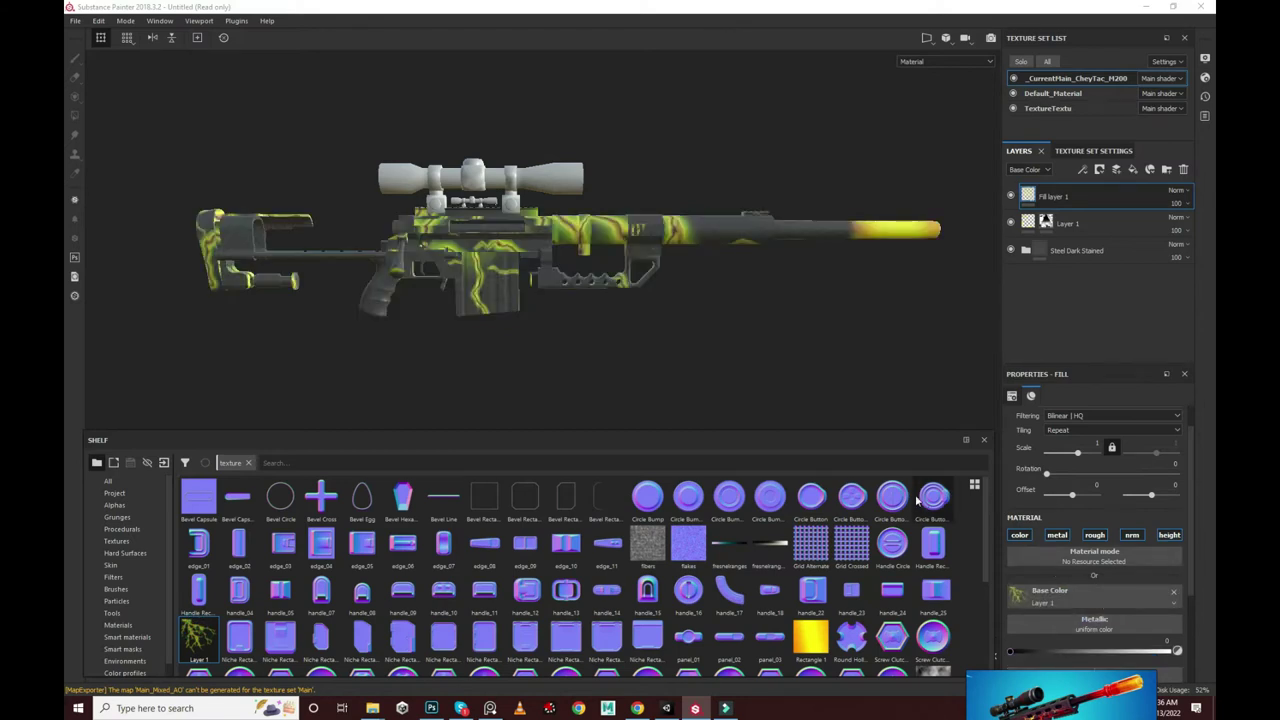
{"action": "left_click_drag", "start_coordinate": [701, 278], "coordinate": [801, 320], "text": "alt"}
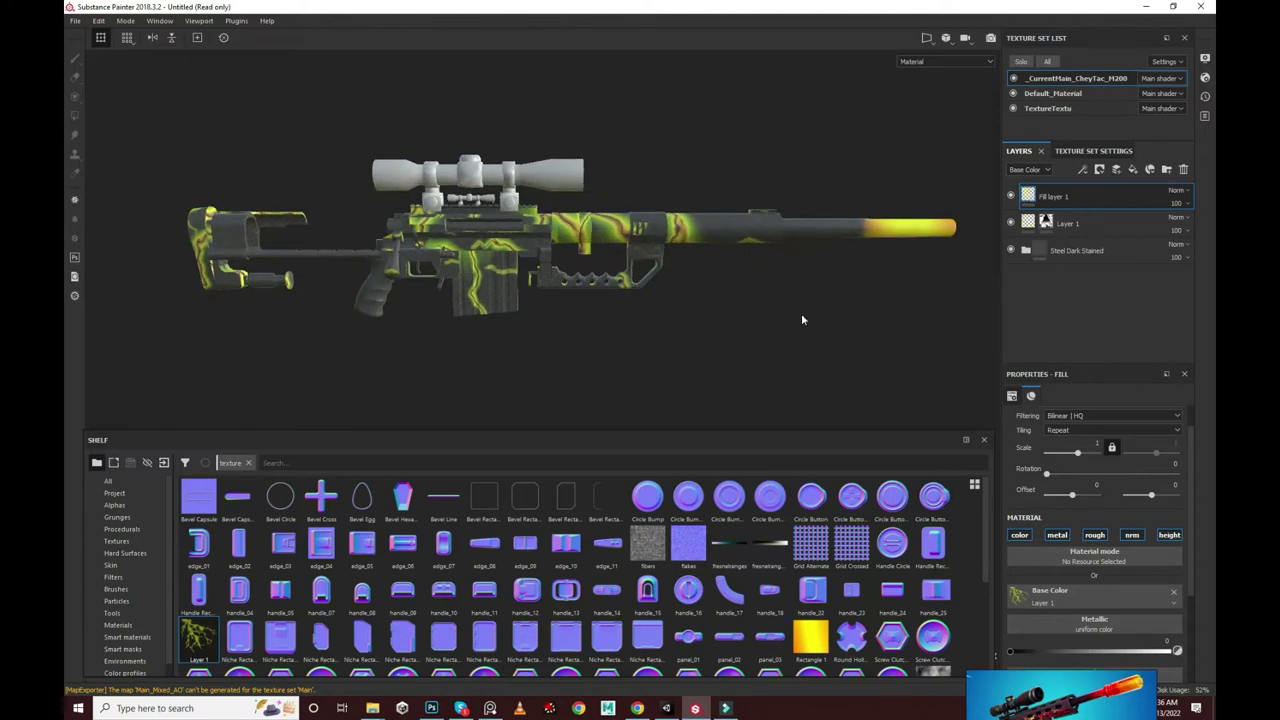
{"action": "left_click_drag", "start_coordinate": [1078, 460], "coordinate": [1064, 458]}
{"action": "mouse_move", "coordinate": [710, 250]}
{"action": "left_mouse_down", "text": "alt"}
{"action": "mouse_move", "coordinate": [686, 363]}
{"action": "mouse_move", "coordinate": [1166, 329]}
{"action": "mouse_move", "coordinate": [1140, 200]}
{"action": "mouse_move", "coordinate": [583, 270]}
{"action": "mouse_move", "coordinate": [491, 327]}
{"action": "mouse_move", "coordinate": [392, 342]}
{"action": "mouse_move", "coordinate": [657, 279]}
{"action": "mouse_move", "coordinate": [448, 316]}
{"action": "mouse_move", "coordinate": [544, 310]}
{"action": "mouse_move", "coordinate": [510, 285]}
{"action": "mouse_move", "coordinate": [480, 314]}
{"action": "left_mouse_up", "text": "alt"}
{"action": "scroll", "coordinate": [657, 279], "scroll_direction": "up", "scroll_amount": 5}
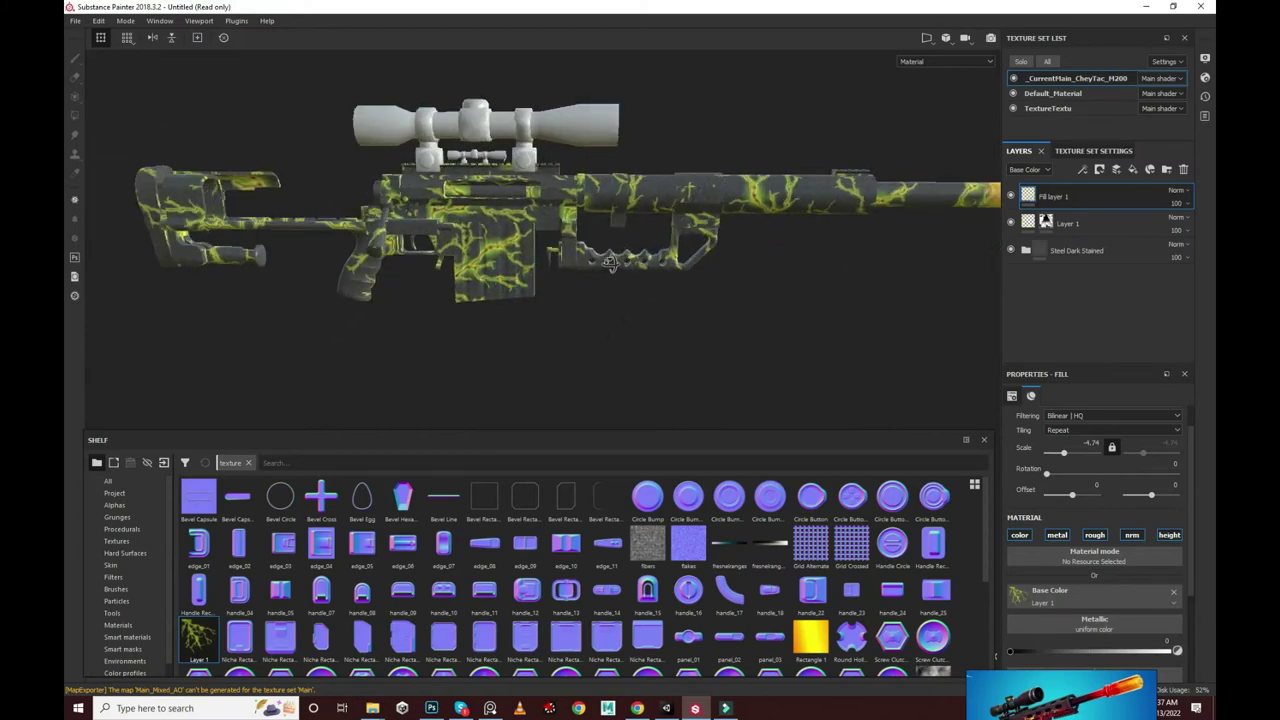
Step: Drag thunder_PNG64.png from the Downloads folder into Substance Painter
{"action": "key", "text": "alt+Tab"}
{"action": "key", "text": "alt+Tab"}
{"action": "mouse_move", "coordinate": [400, 118]}
{"action": "left_mouse_down"}
{"action": "mouse_move", "coordinate": [698, 571]}
{"action": "mouse_move", "coordinate": [690, 610]}
{"action": "left_mouse_up"}
{"action": "key", "text": "alt+Tab"}
Step: Import thunder_PNG64 into 'Untitled' as a texture and make it Fill layer 1's base colour
{"action": "left_click", "coordinate": [800, 228]}
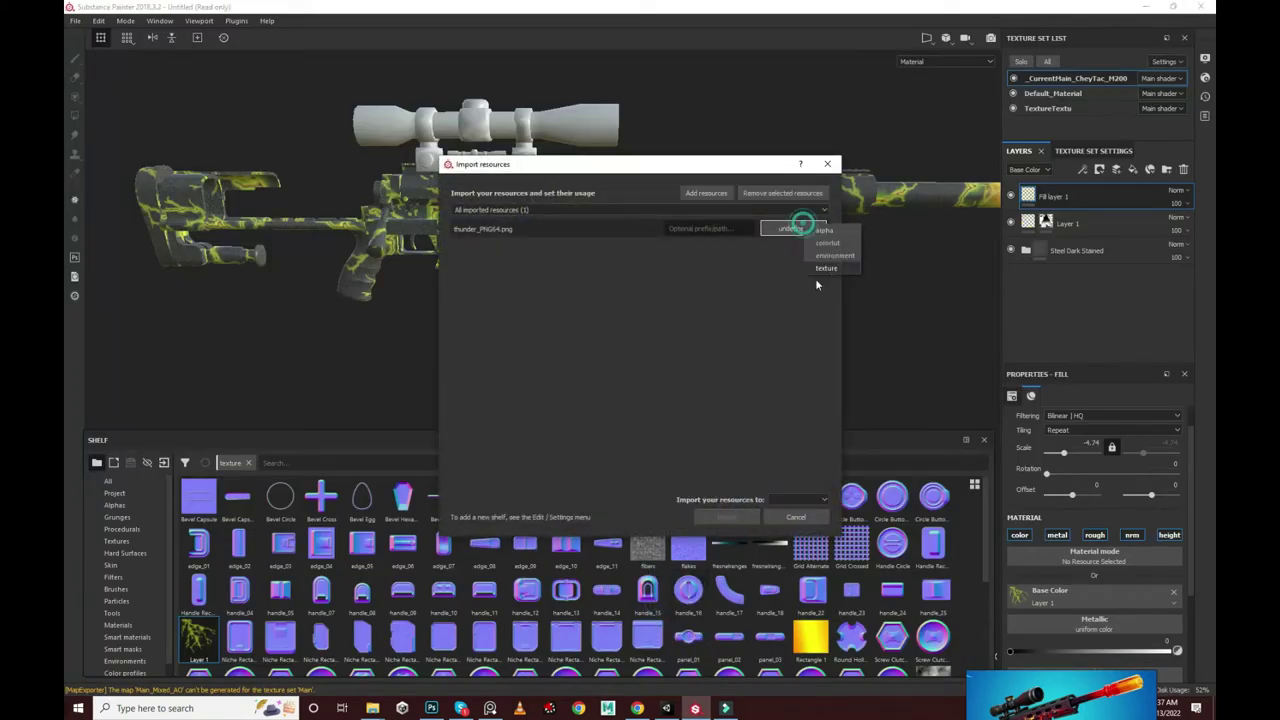
{"action": "left_click", "coordinate": [812, 500]}
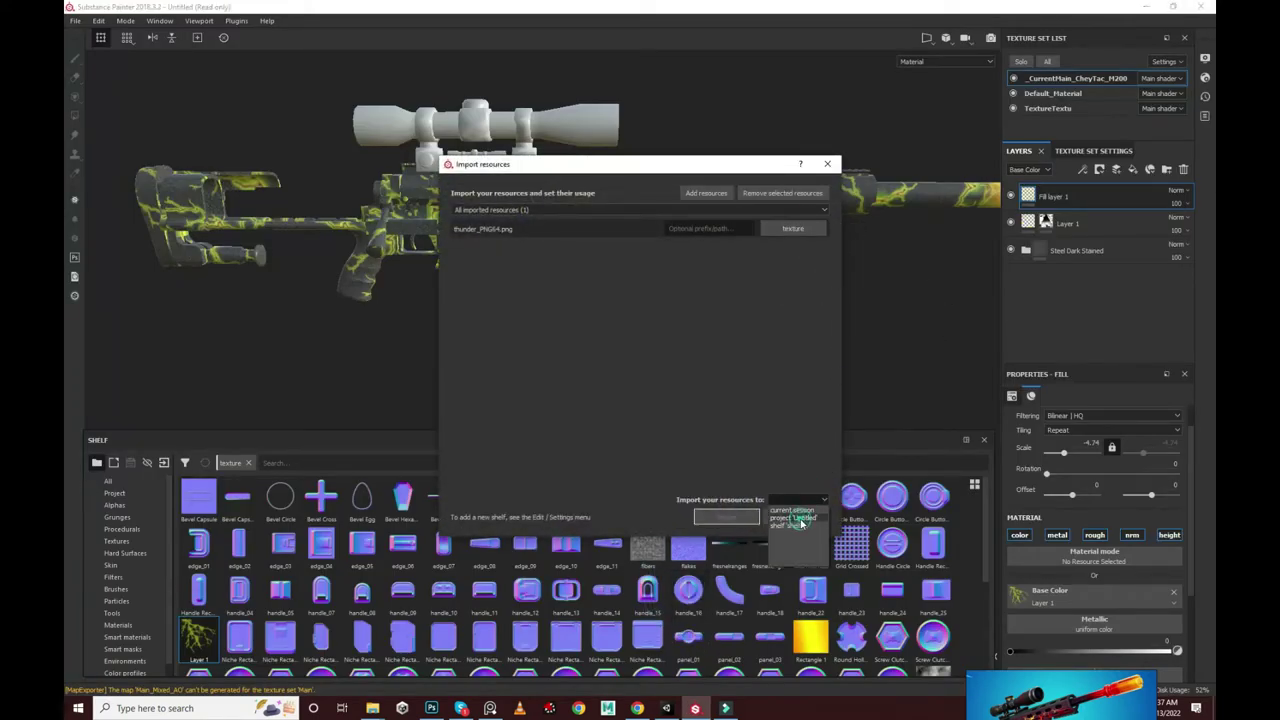
{"action": "left_click", "coordinate": [801, 521]}
{"action": "left_click", "coordinate": [726, 516]}
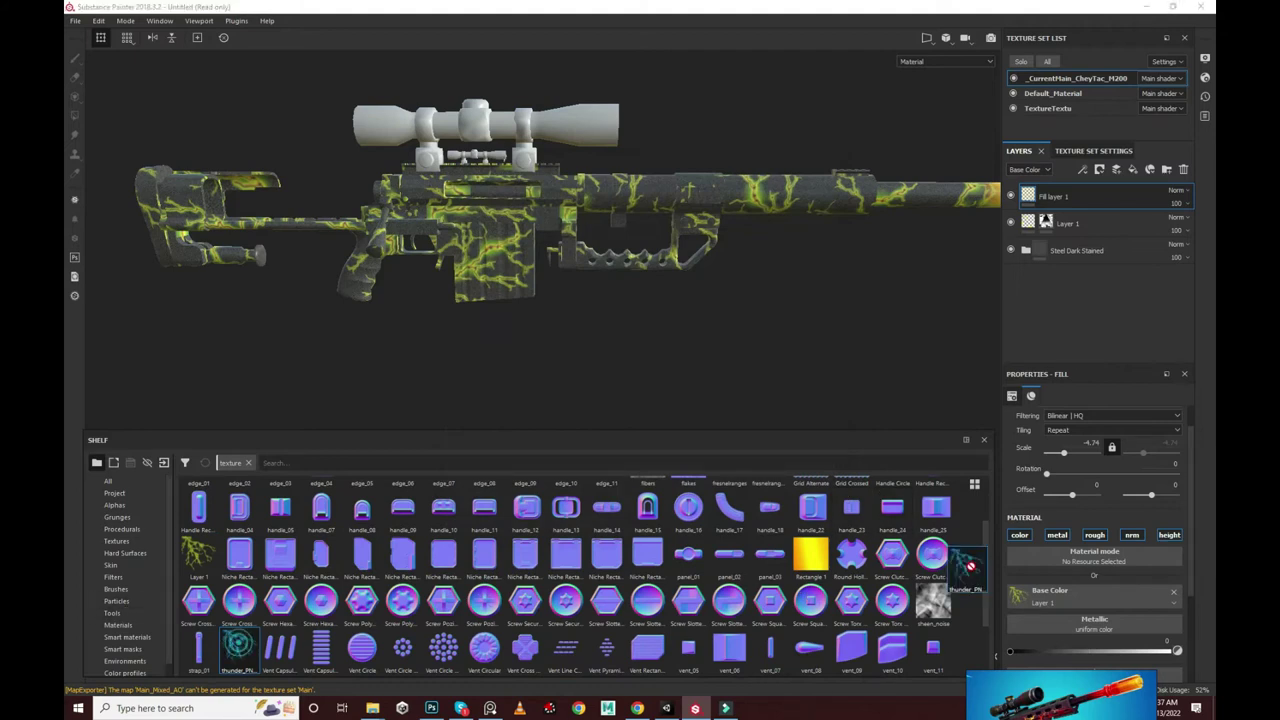
{"action": "left_click_drag", "start_coordinate": [970, 566], "coordinate": [1050, 596]}
{"action": "mouse_move", "coordinate": [812, 270]}
{"action": "left_mouse_down", "text": "alt"}
{"action": "mouse_move", "coordinate": [820, 283]}
{"action": "mouse_move", "coordinate": [706, 322]}
{"action": "left_mouse_up", "text": "alt"}
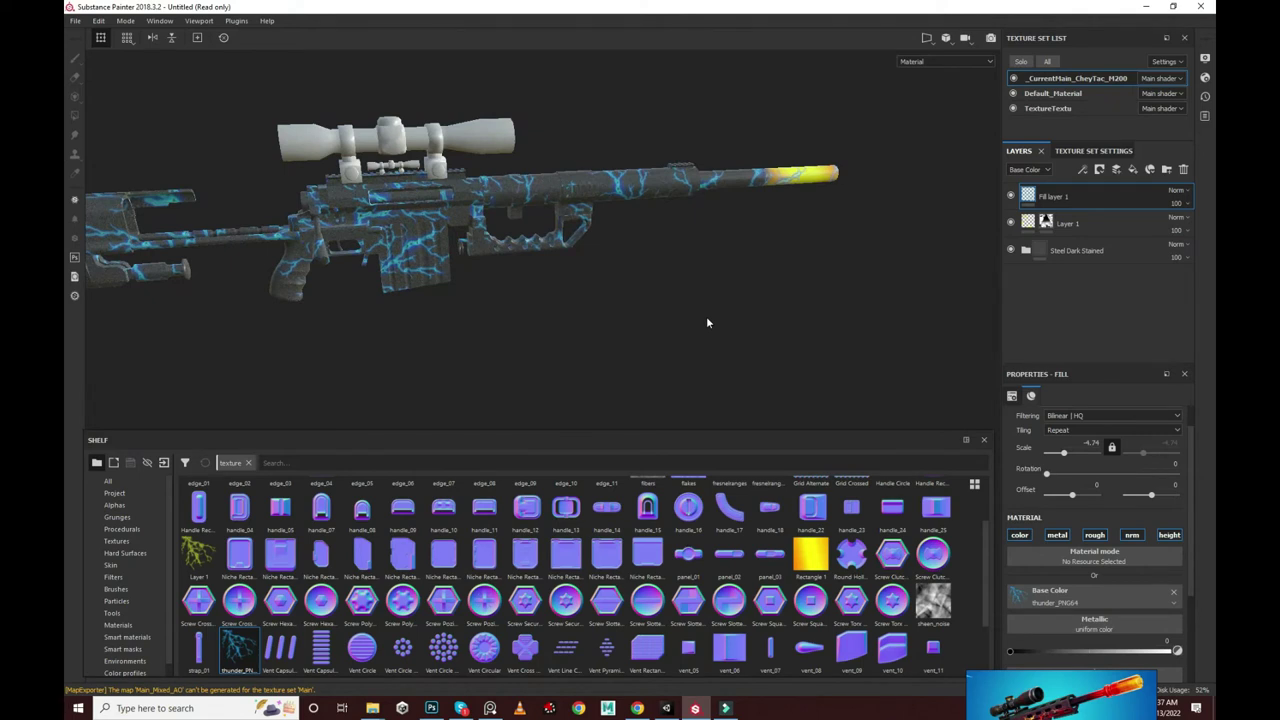
Step: Raise Fill layer 1's Scale to about -0.59 for larger blue lightning streaks
{"action": "left_click_drag", "start_coordinate": [1063, 453], "coordinate": [1069, 458]}
{"action": "left_click_drag", "start_coordinate": [500, 223], "coordinate": [617, 233], "text": "alt"}
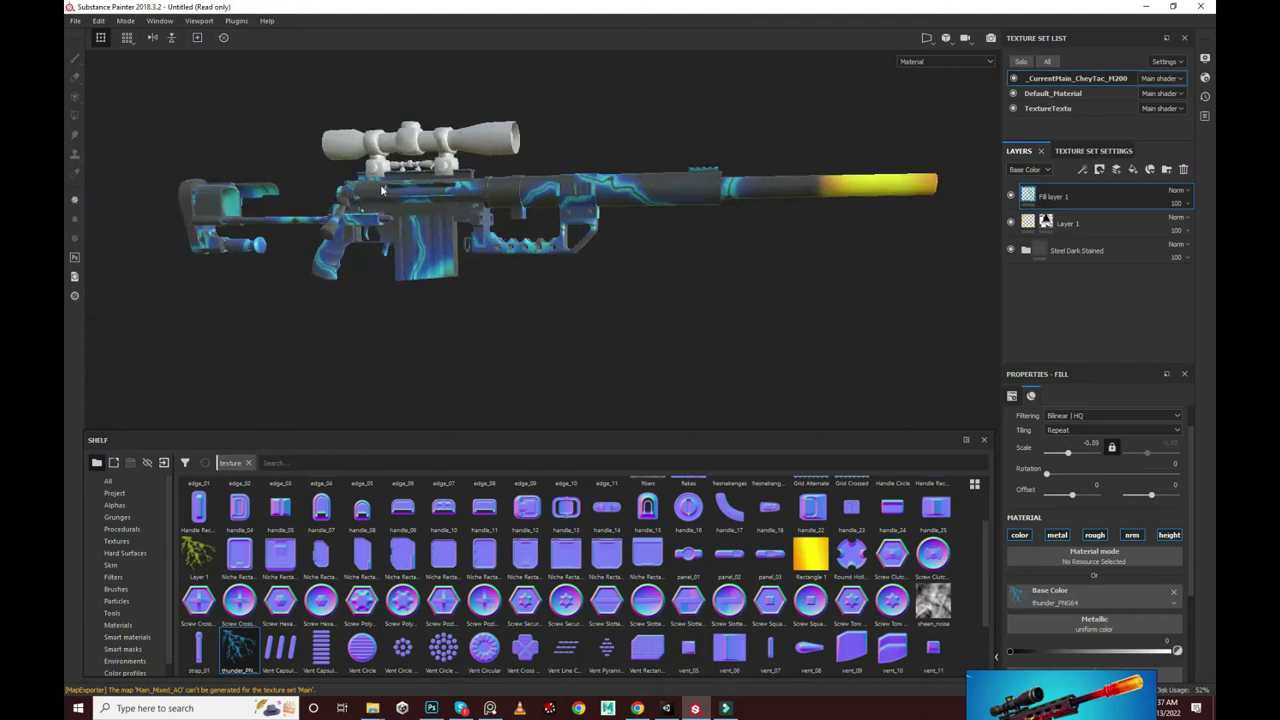
{"action": "scroll", "coordinate": [617, 233], "scroll_direction": "down", "scroll_amount": 3}
{"action": "scroll", "coordinate": [617, 233], "scroll_direction": "up", "scroll_amount": 3}
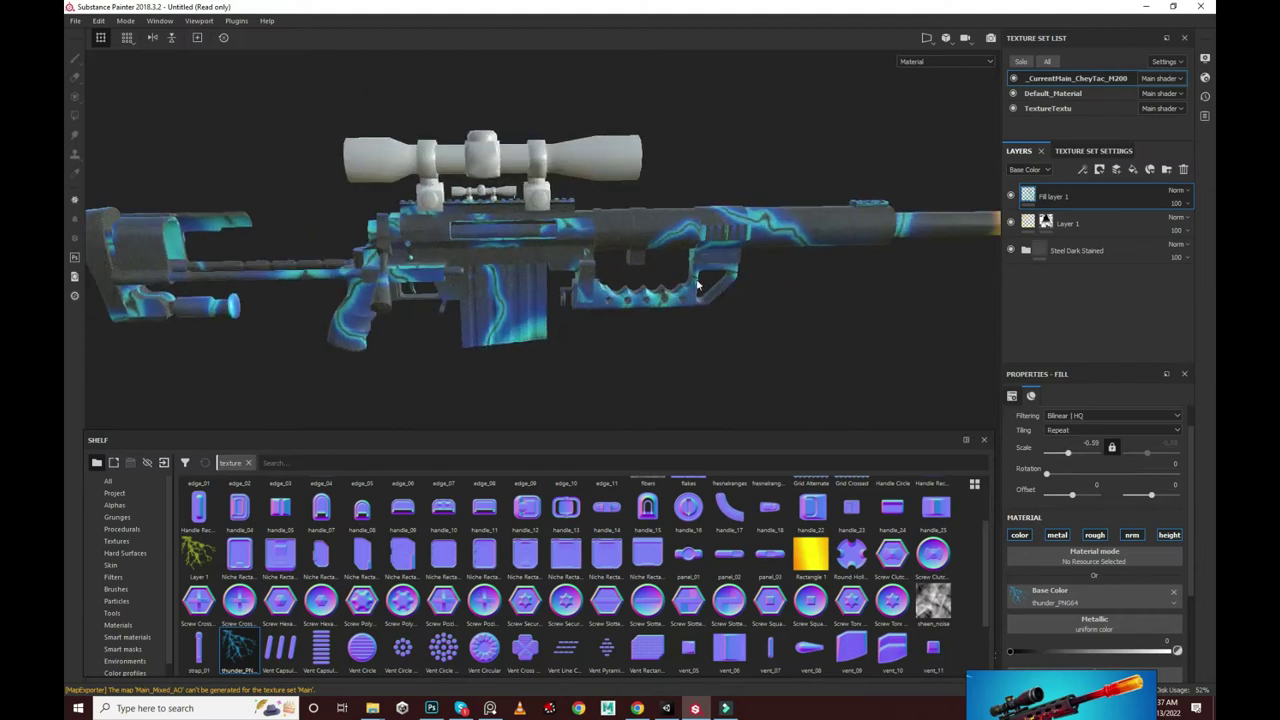
{"action": "mouse_move", "coordinate": [712, 234]}
{"action": "left_mouse_down", "text": "alt"}
{"action": "mouse_move", "coordinate": [366, 213]}
{"action": "mouse_move", "coordinate": [443, 169]}
{"action": "mouse_move", "coordinate": [531, 158]}
{"action": "left_mouse_up", "text": "alt"}
Step: Toggle Steel Dark Stained's visibility and expand the folder to reach Base Steel
{"action": "left_click", "coordinate": [1011, 250]}
{"action": "left_click", "coordinate": [1011, 250]}
{"action": "left_click", "coordinate": [1026, 250]}
{"action": "scroll", "coordinate": [1050, 300], "scroll_direction": "down", "scroll_amount": 2}
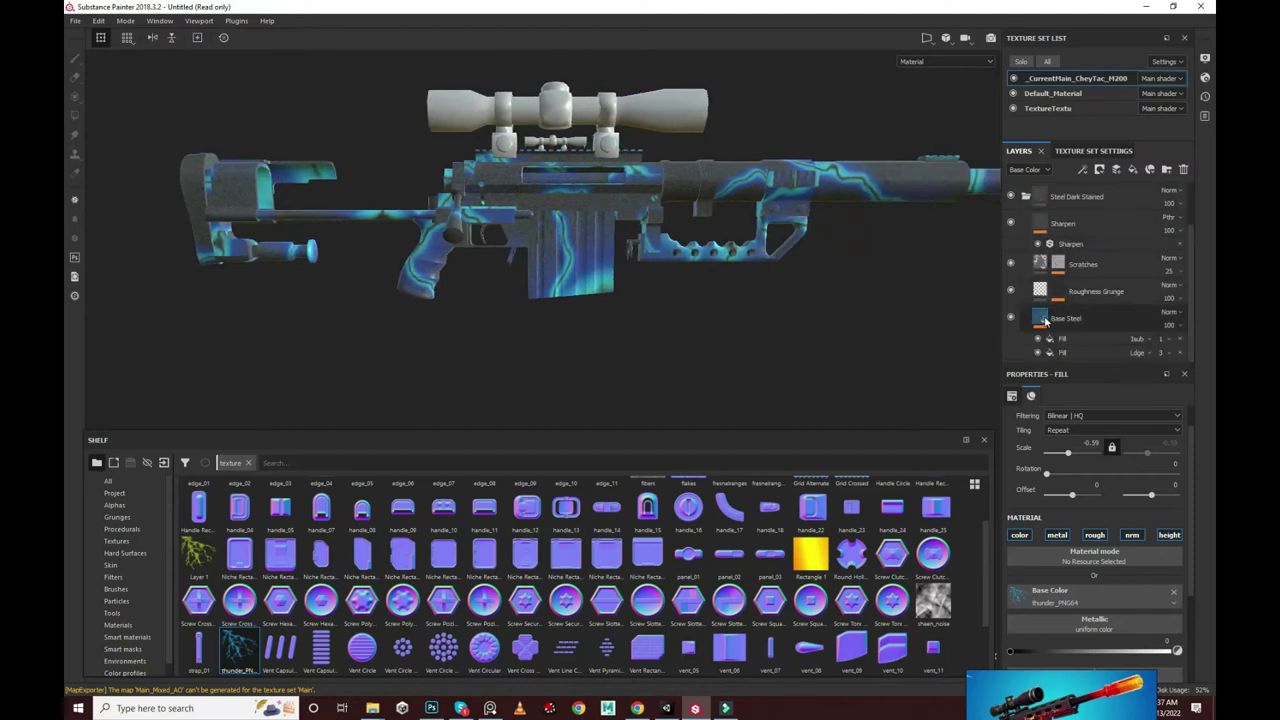
{"action": "scroll", "coordinate": [1081, 634], "scroll_direction": "down", "scroll_amount": 2}
{"action": "scroll", "coordinate": [1102, 594], "scroll_direction": "down", "scroll_amount": 2}
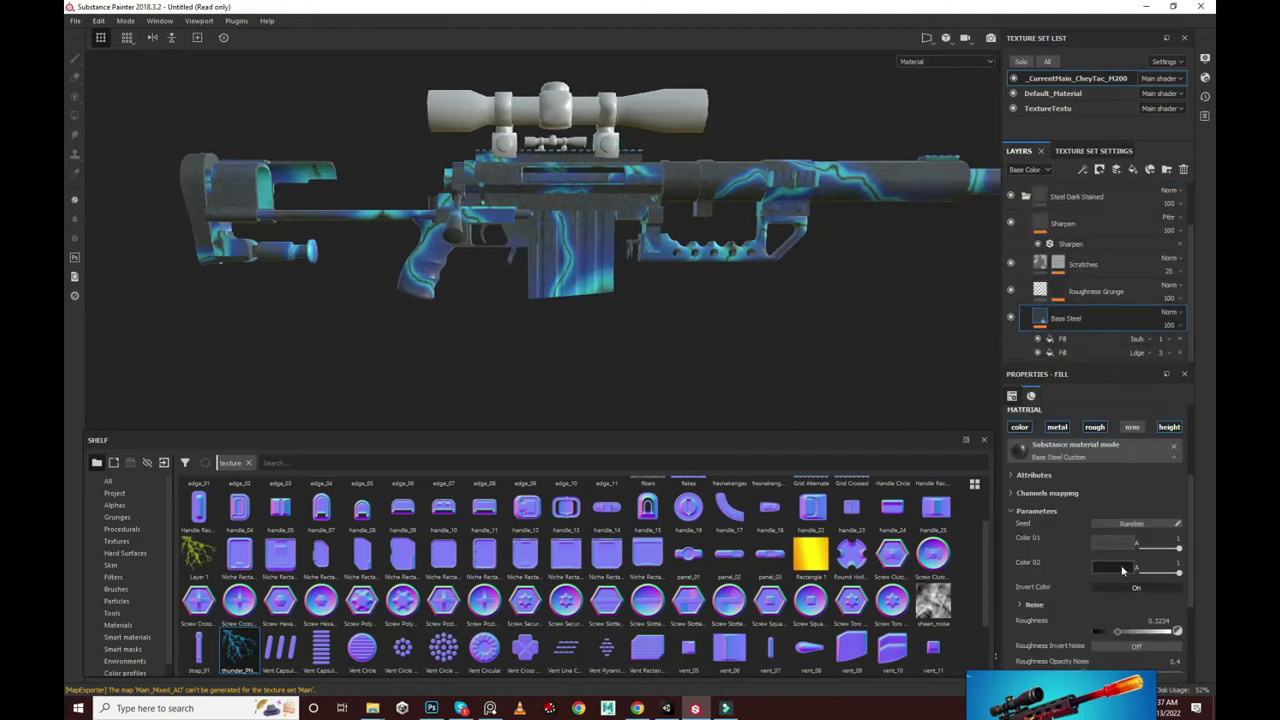
Step: Set Base Steel's Color 02 to black
{"action": "left_click", "coordinate": [1118, 562]}
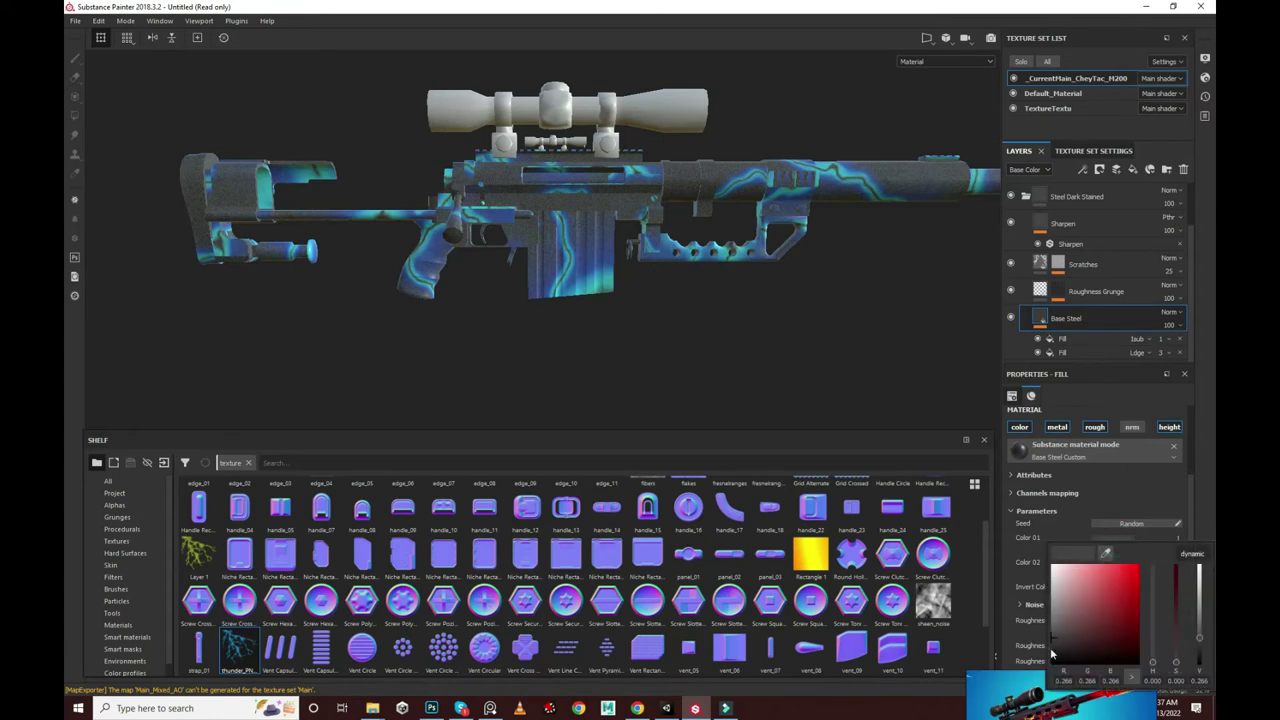
{"action": "left_click_drag", "start_coordinate": [1052, 655], "coordinate": [1061, 652]}
{"action": "scroll", "coordinate": [531, 238], "scroll_direction": "up", "scroll_amount": 2}
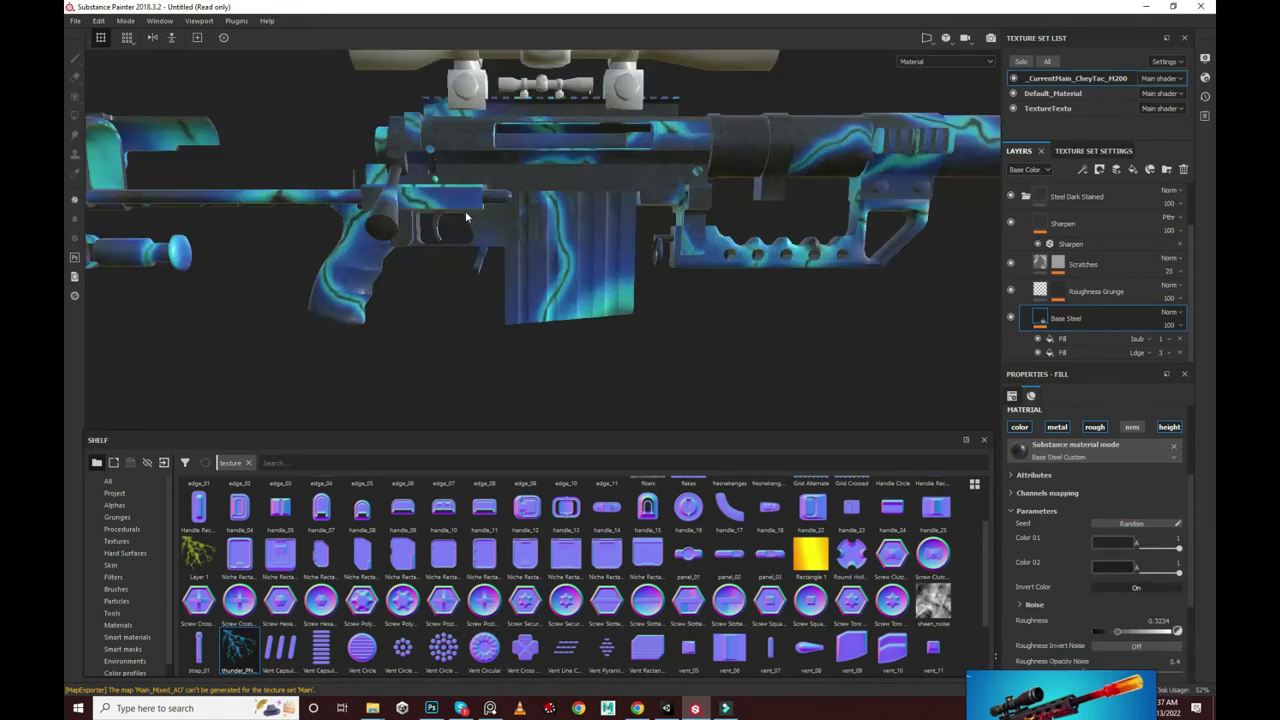
{"action": "left_click_drag", "start_coordinate": [465, 217], "coordinate": [520, 230], "text": "alt"}
{"action": "scroll", "coordinate": [1113, 561], "scroll_direction": "down", "scroll_amount": 1}
{"action": "scroll", "coordinate": [1113, 561], "scroll_direction": "down", "scroll_amount": 1}
{"action": "scroll", "coordinate": [1115, 560], "scroll_direction": "down", "scroll_amount": 1}
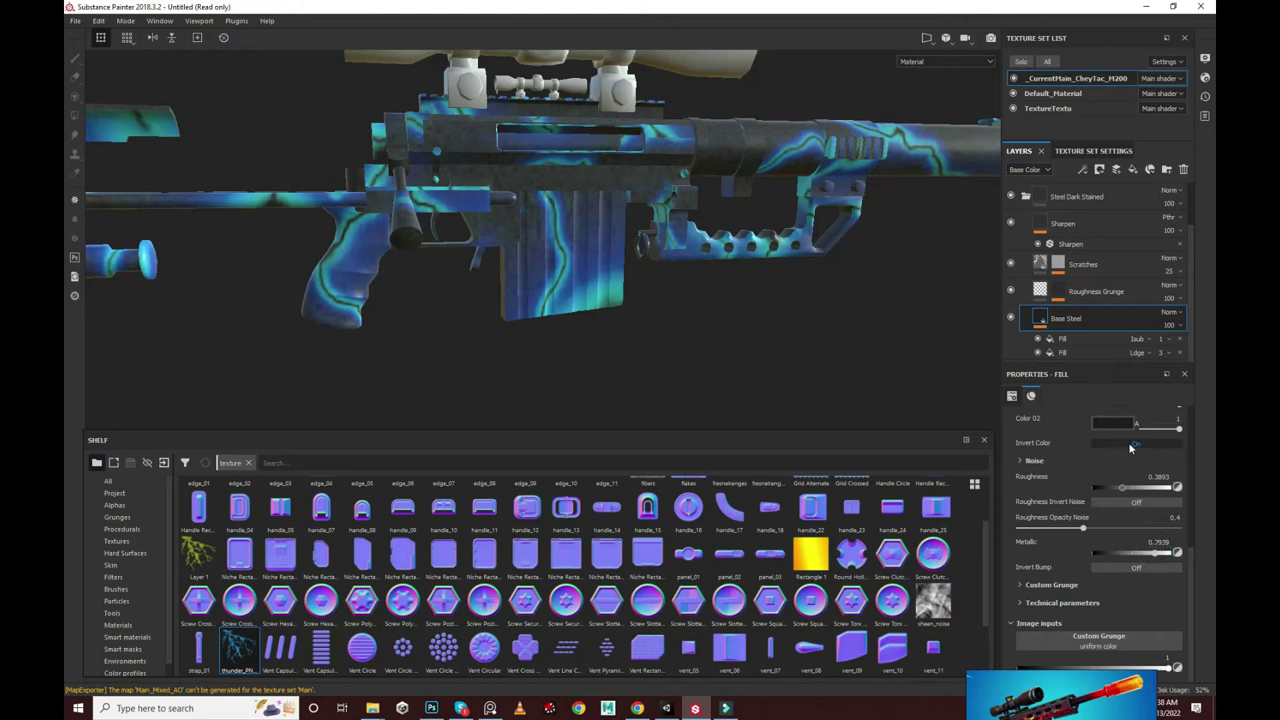
{"action": "left_click", "coordinate": [1121, 425]}
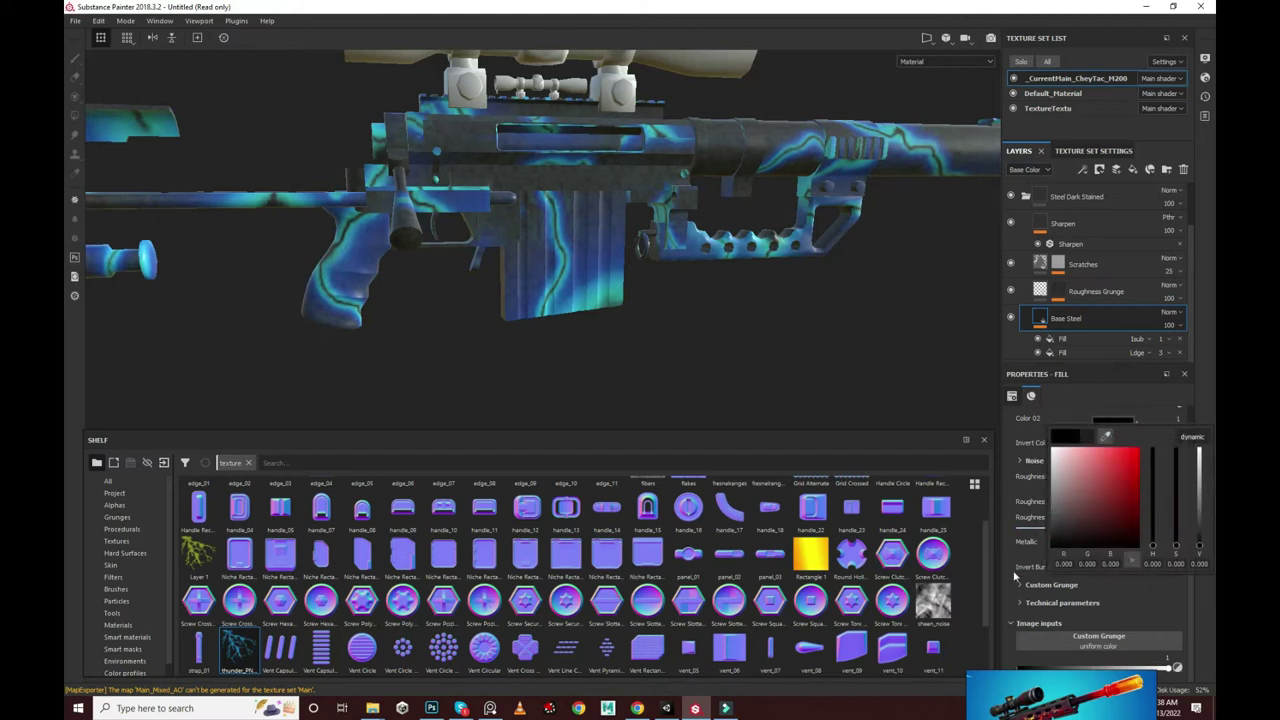
{"action": "scroll", "coordinate": [1130, 448], "scroll_direction": "up", "scroll_amount": 3}
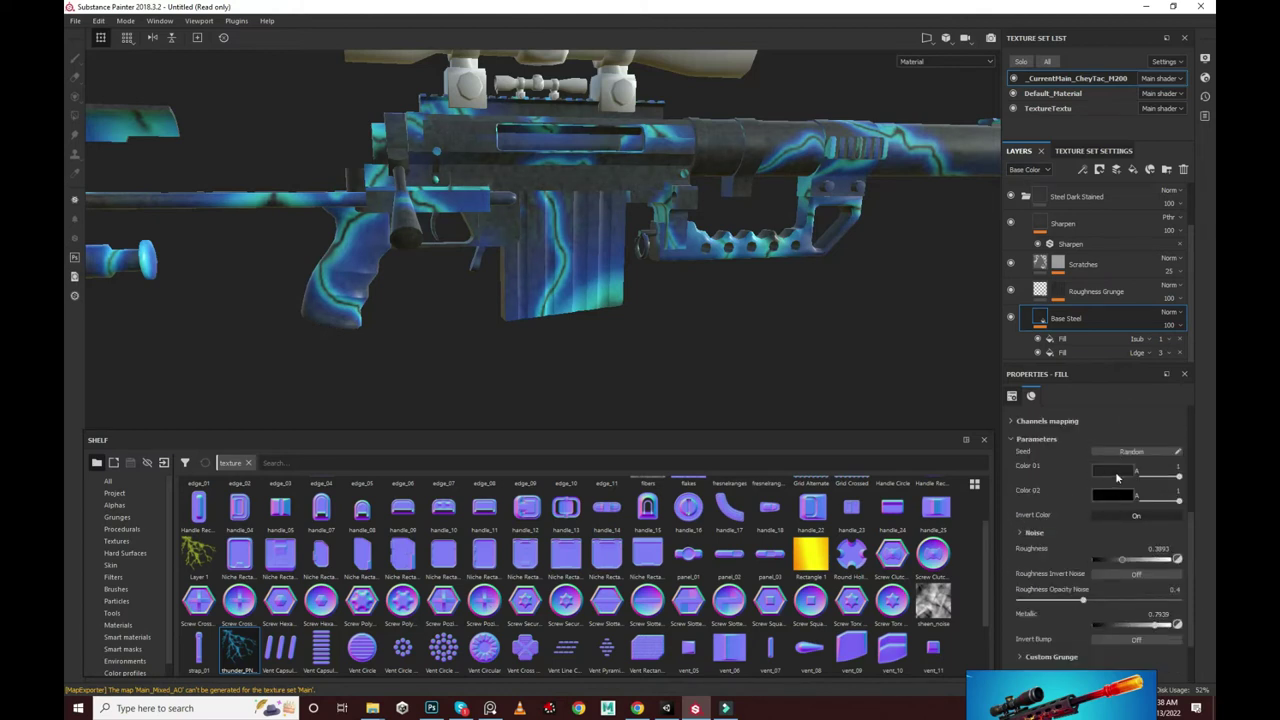
Step: Set Base Steel's Color 01 to near black and recentre the view on the rifle
{"action": "left_click", "coordinate": [1115, 472]}
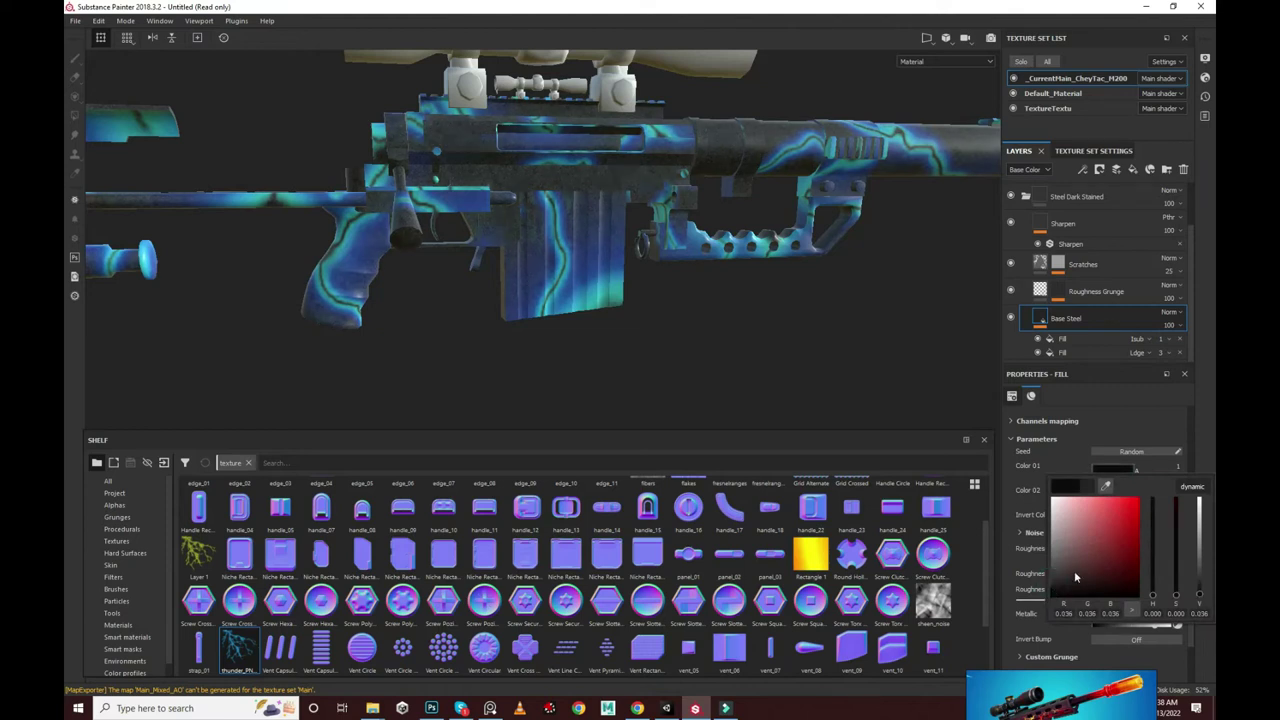
{"action": "left_click_drag", "start_coordinate": [508, 287], "coordinate": [600, 223], "text": "alt"}
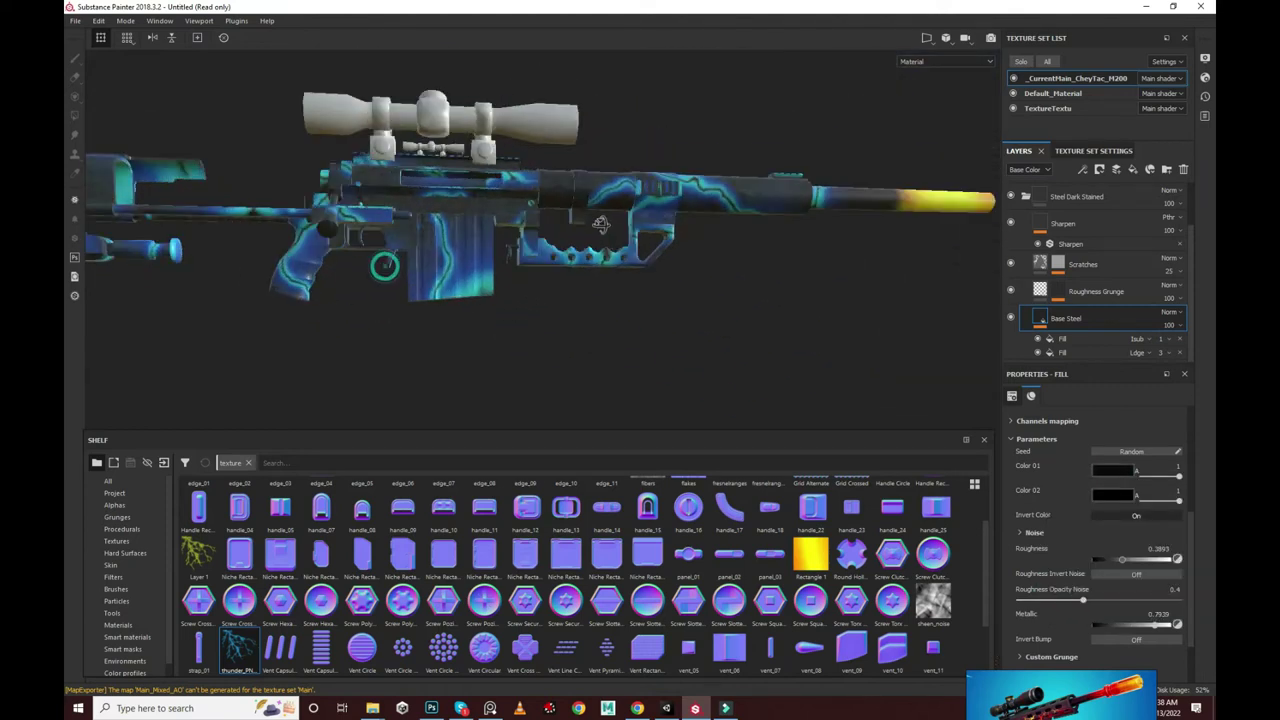
{"action": "key", "text": "f"}
{"action": "scroll", "coordinate": [300, 610], "scroll_direction": "down", "scroll_amount": 2}
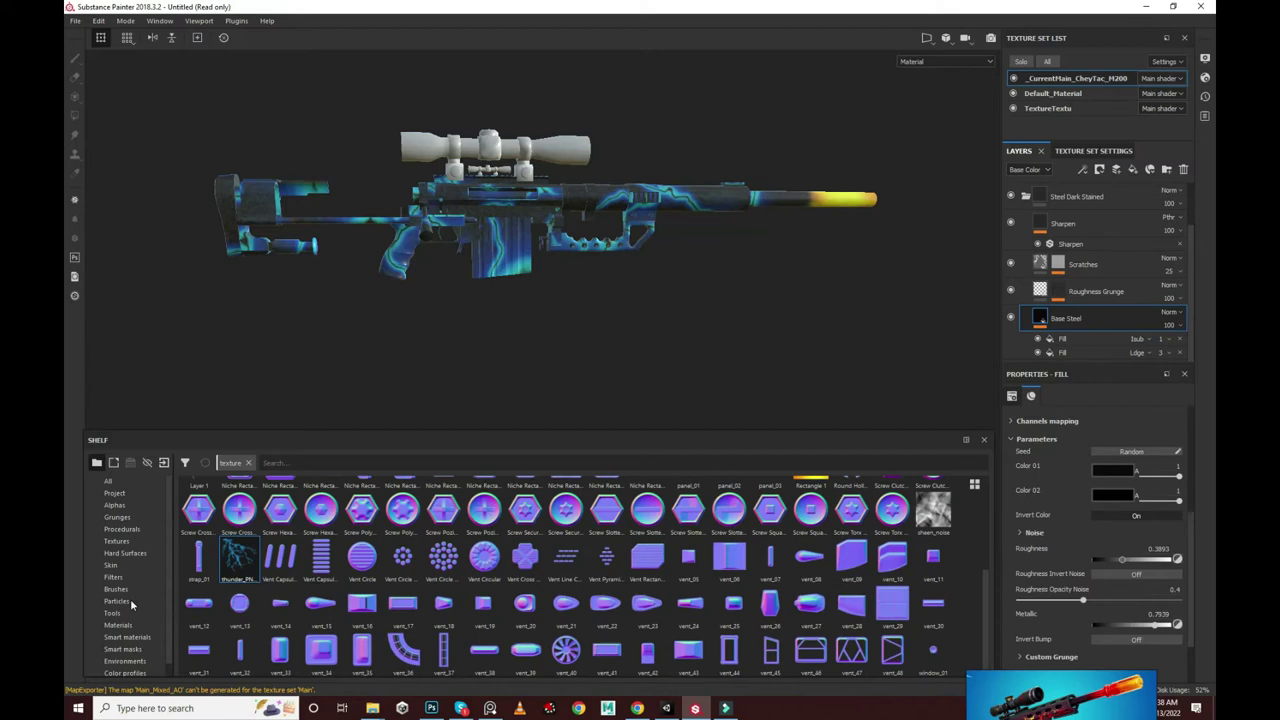
Step: Drag a dark steel gun smart material from the shelf onto the rifle
{"action": "left_click", "coordinate": [128, 635]}
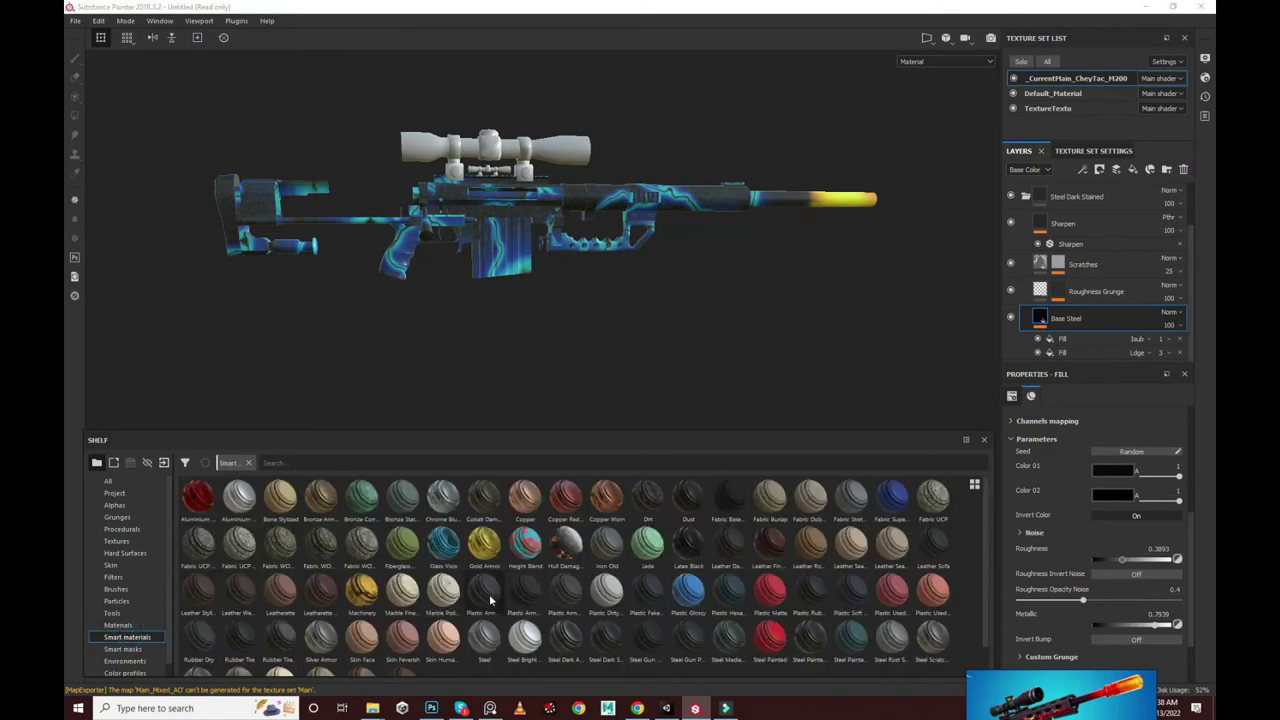
{"action": "mouse_move", "coordinate": [604, 592]}
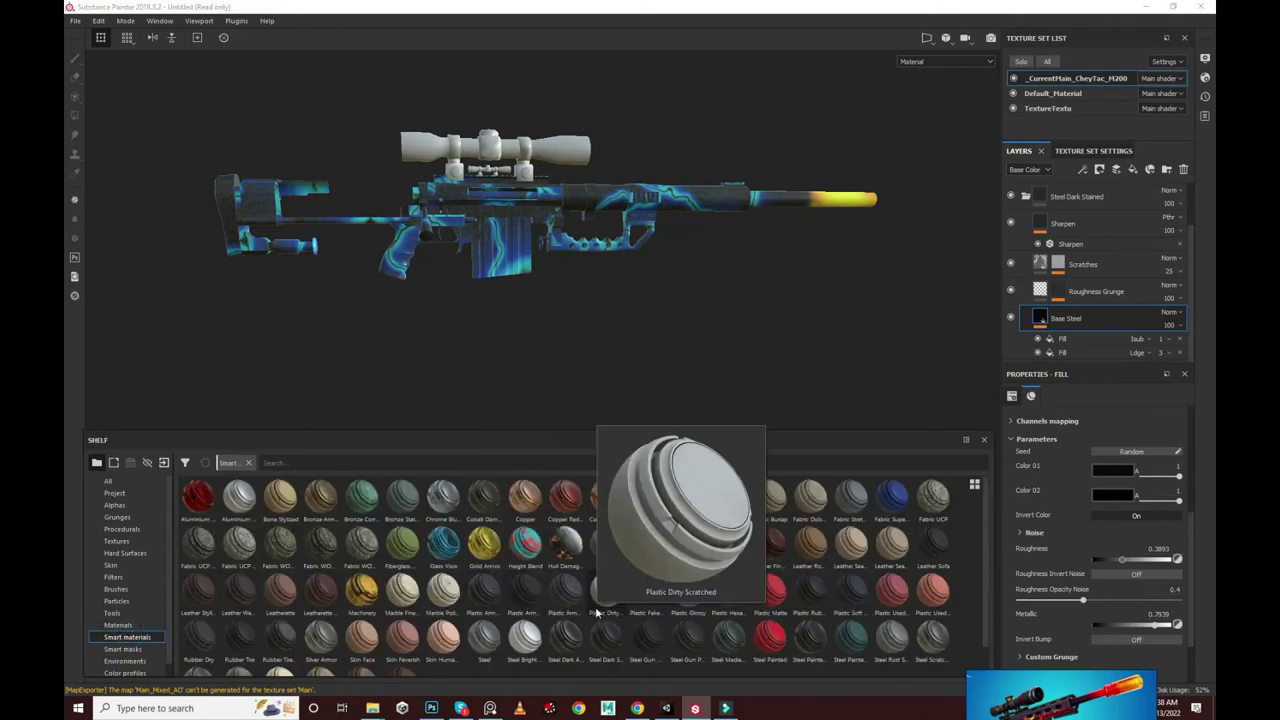
{"action": "mouse_move", "coordinate": [637, 631]}
{"action": "left_mouse_down"}
{"action": "mouse_move", "coordinate": [412, 210]}
{"action": "mouse_move", "coordinate": [377, 169]}
{"action": "left_mouse_up"}
{"action": "scroll", "coordinate": [561, 217], "scroll_direction": "up", "scroll_amount": 3}
{"action": "scroll", "coordinate": [480, 188], "scroll_direction": "up", "scroll_amount": 2}
{"action": "scroll", "coordinate": [480, 188], "scroll_direction": "down", "scroll_amount": 3}
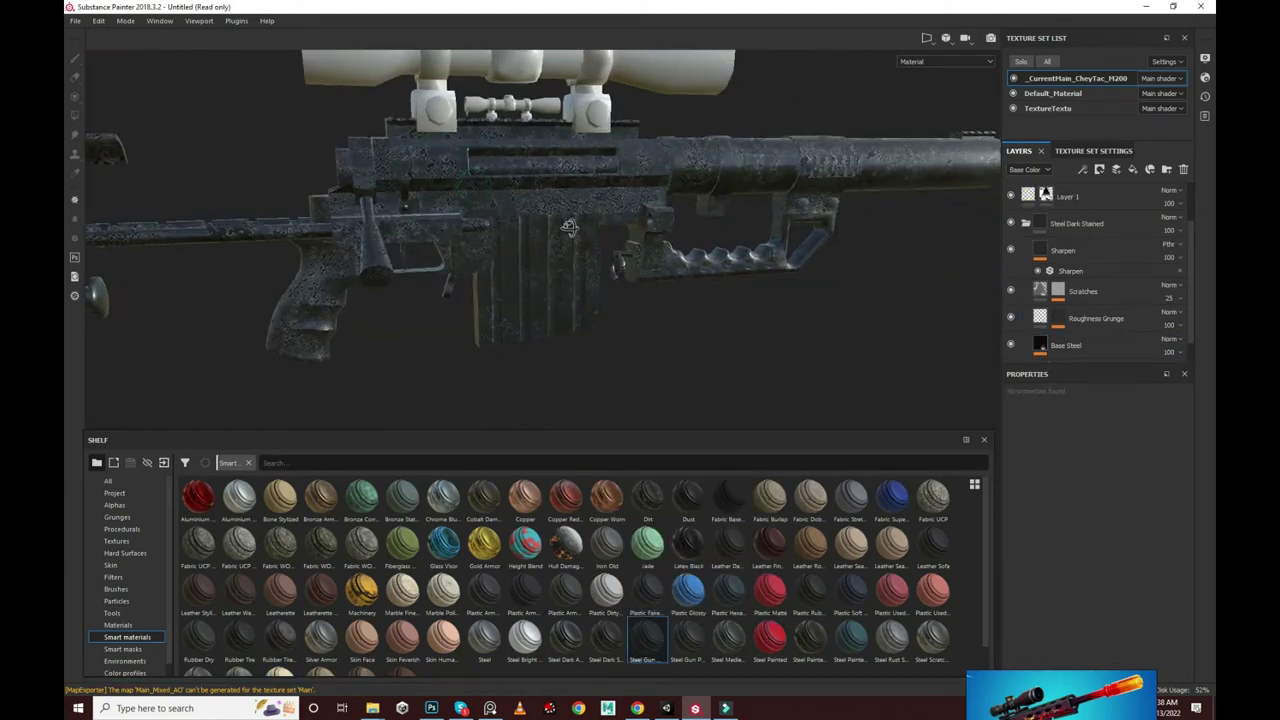
{"action": "scroll", "coordinate": [519, 241], "scroll_direction": "down", "scroll_amount": 2}
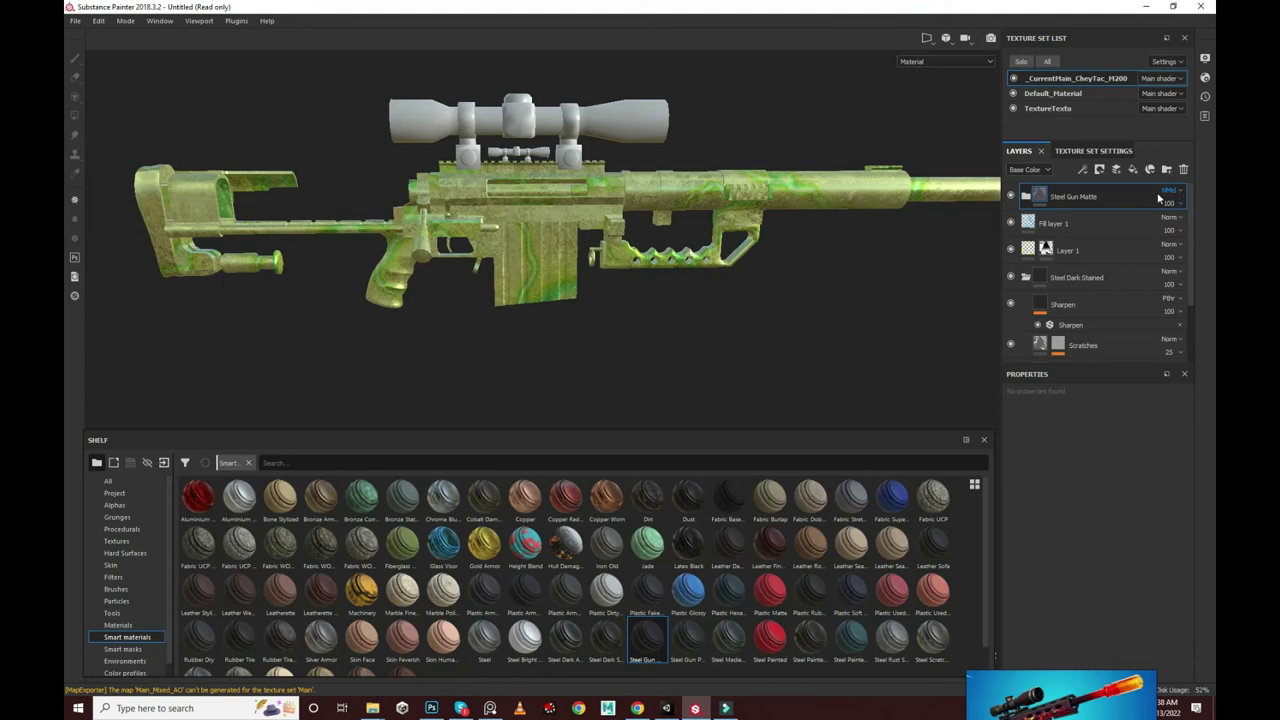
Step: Delete the Steel Gun Matte group and collapse the Steel Dark Stained folder
{"action": "key", "text": "Delete"}
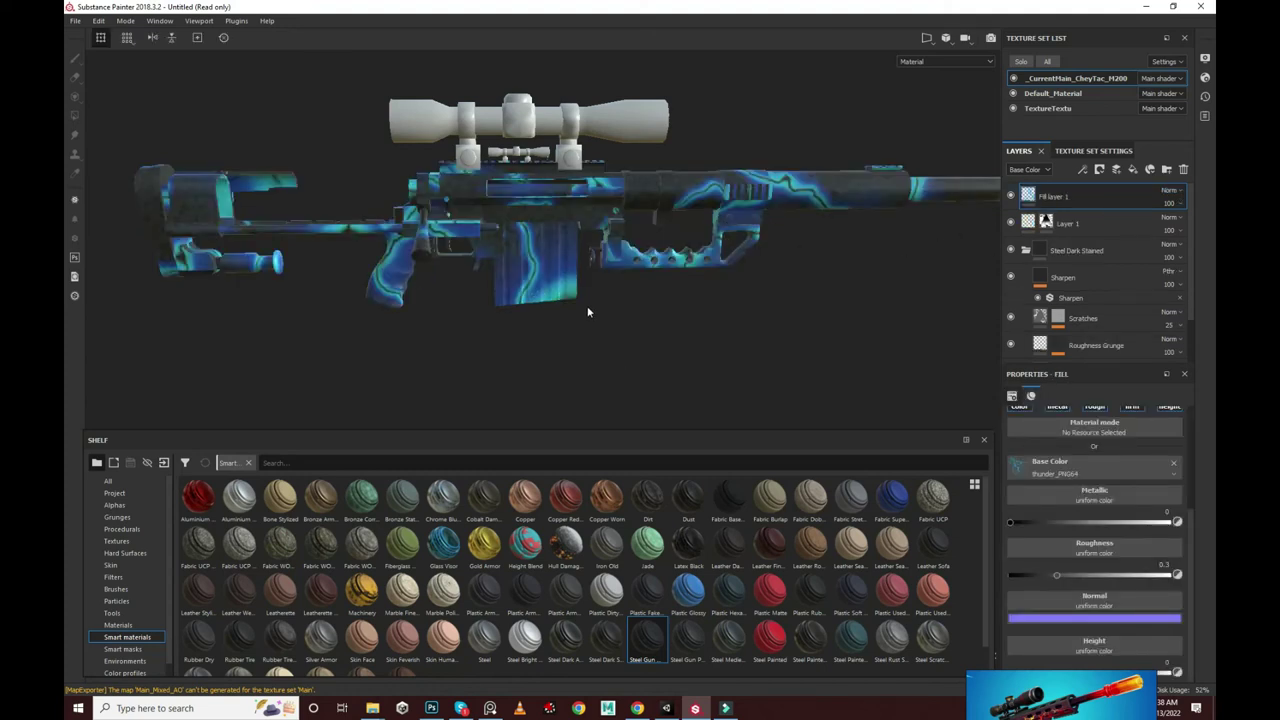
{"action": "scroll", "coordinate": [588, 312], "scroll_direction": "down", "scroll_amount": 3}
{"action": "left_click_drag", "start_coordinate": [617, 306], "coordinate": [587, 251], "text": "alt"}
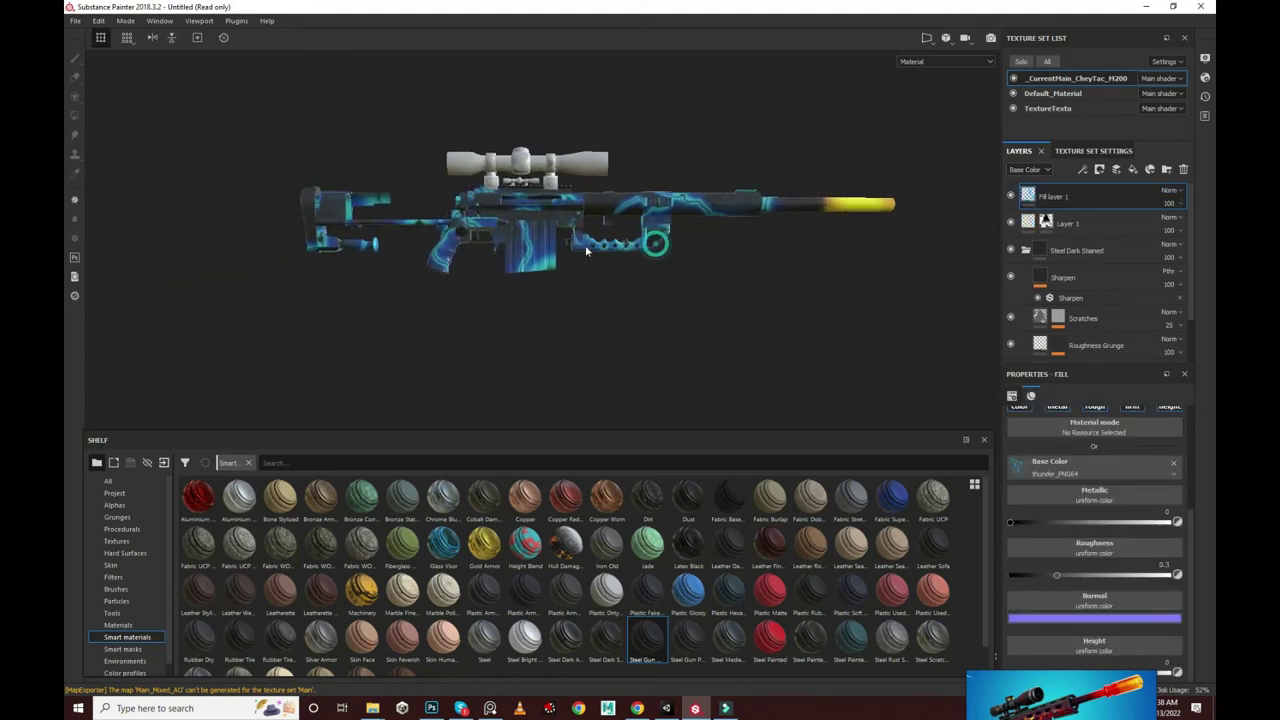
{"action": "left_click", "coordinate": [1075, 250]}
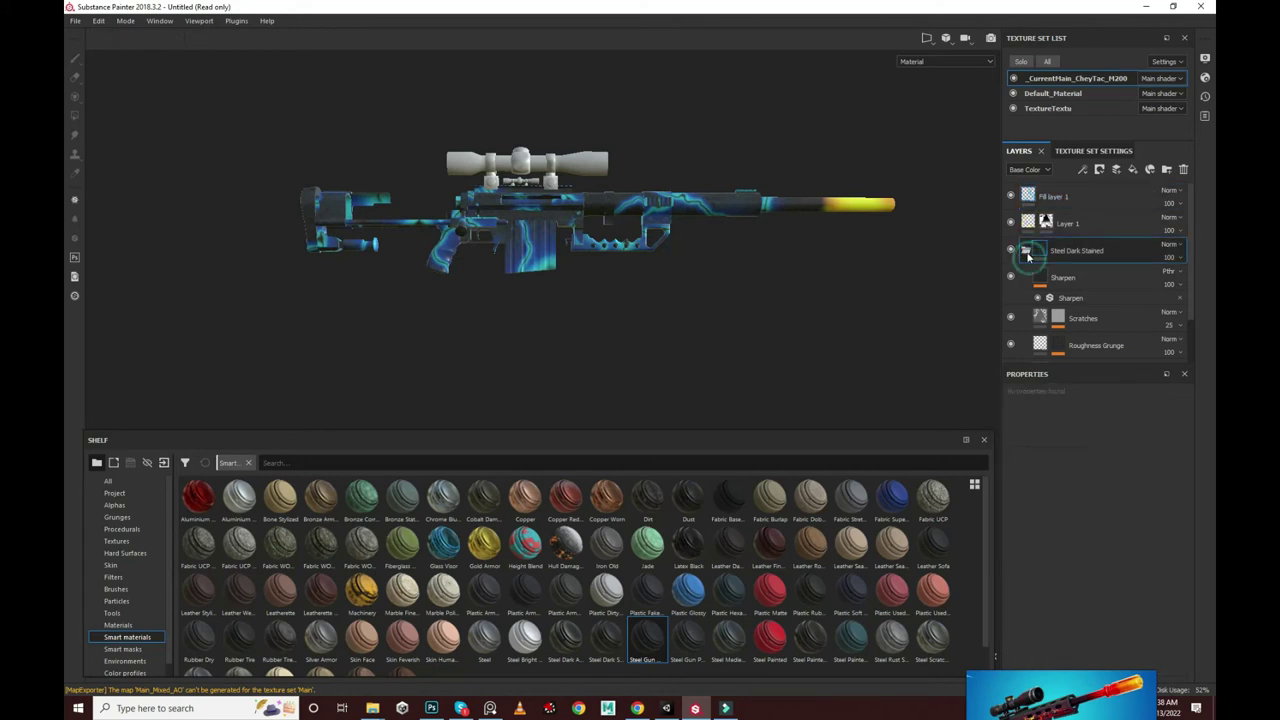
{"action": "left_click", "coordinate": [1026, 250]}
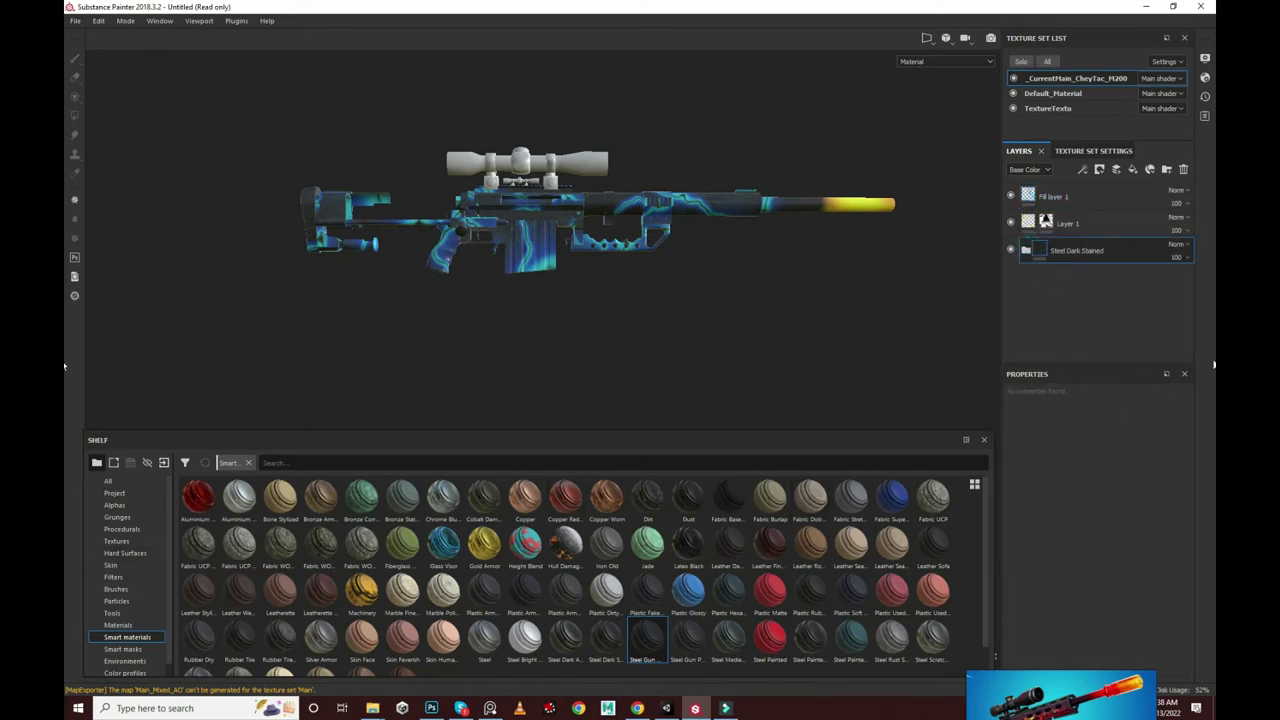
Step: Drag the Gold Armor smart material onto the rifle and orbit around the gold result
{"action": "mouse_move", "coordinate": [488, 556]}
{"action": "left_mouse_down"}
{"action": "mouse_move", "coordinate": [488, 218]}
{"action": "mouse_move", "coordinate": [490, 250]}
{"action": "left_mouse_up"}
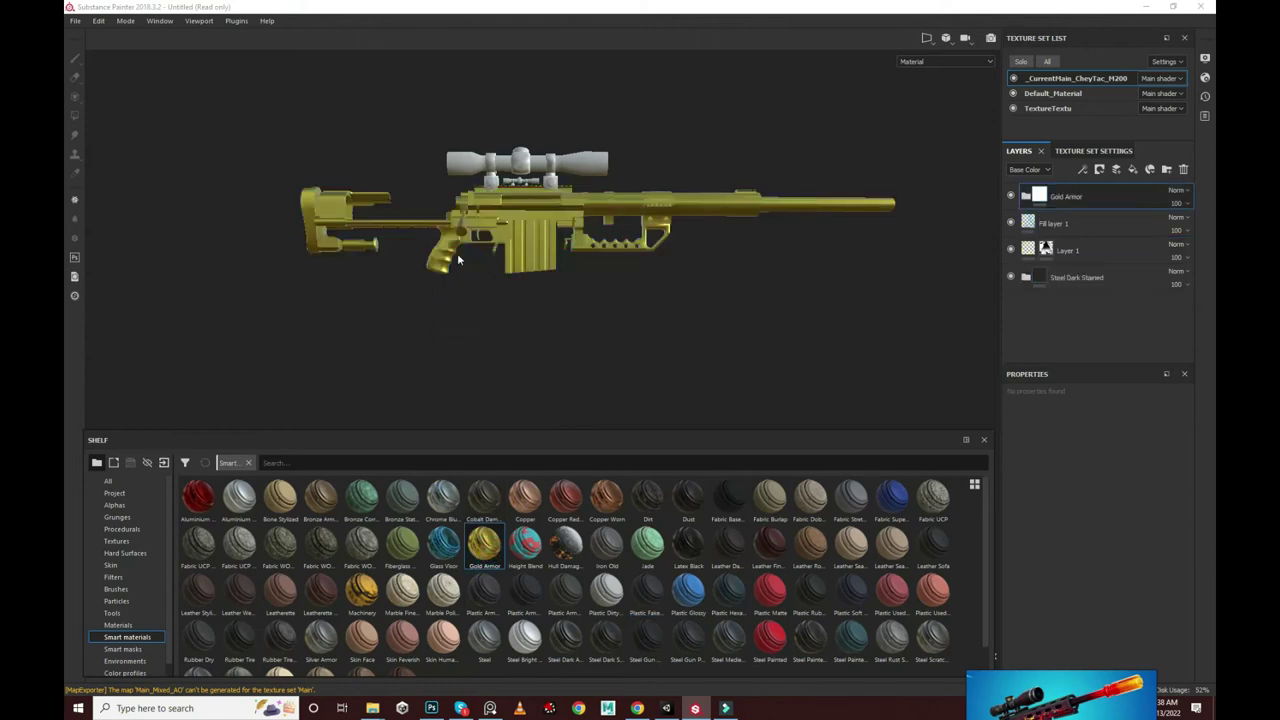
{"action": "scroll", "coordinate": [586, 332], "scroll_direction": "up", "scroll_amount": 3}
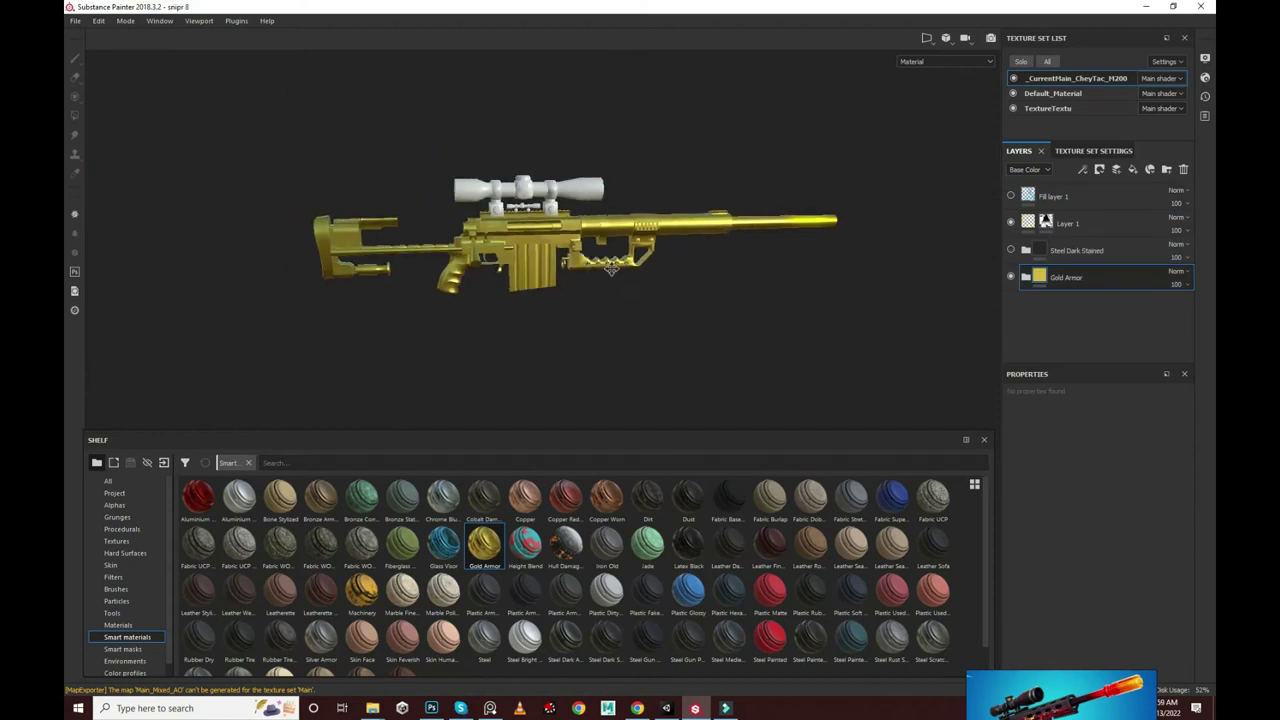
{"action": "left_click_drag", "start_coordinate": [587, 276], "coordinate": [1122, 186], "text": "alt"}
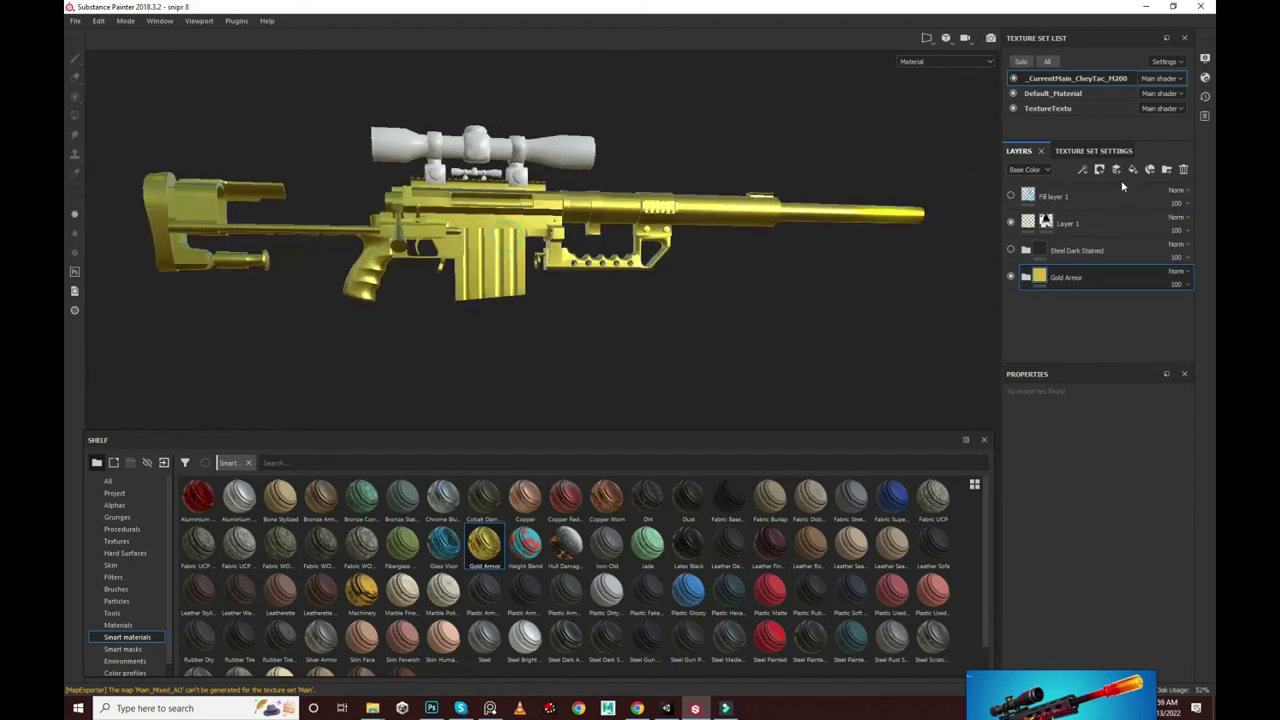
Step: Add a white mask to Gold Armor and polygon-fill one barrel section black
{"action": "right_click", "coordinate": [1068, 279]}
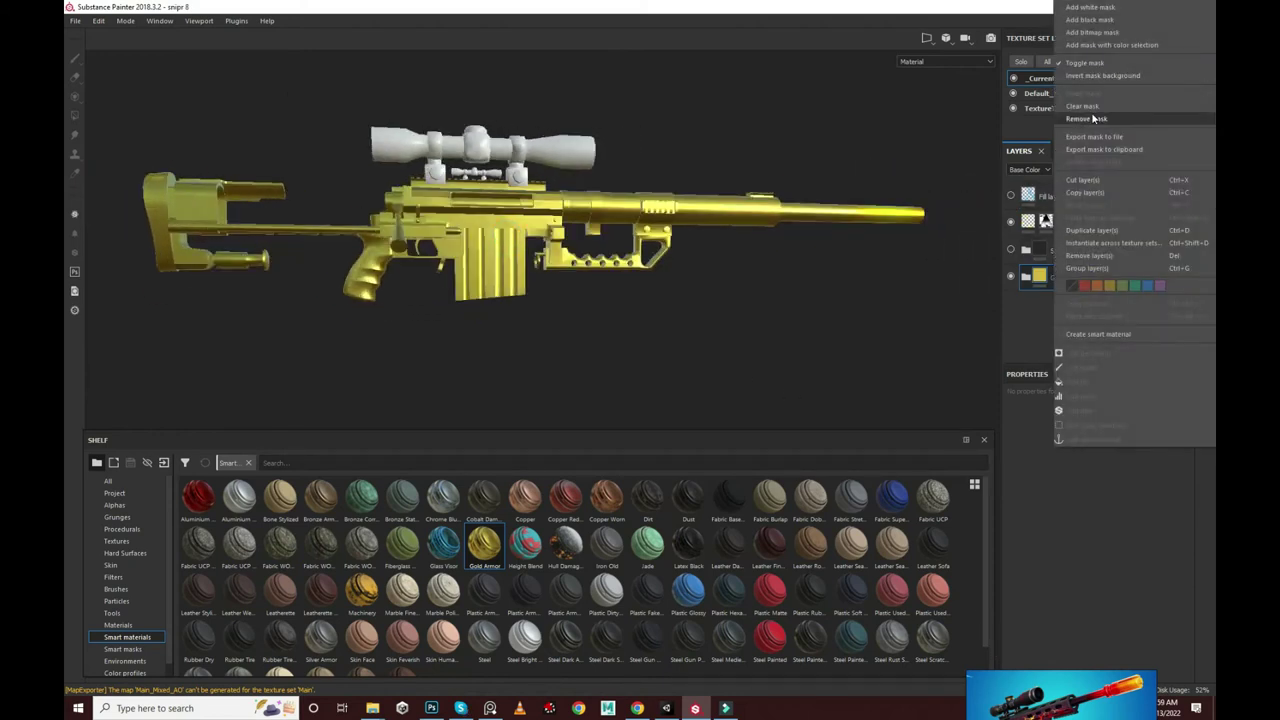
{"action": "left_click", "coordinate": [1118, 24]}
{"action": "key", "text": "1"}
{"action": "scroll", "coordinate": [712, 212], "scroll_direction": "up", "scroll_amount": 3}
{"action": "scroll", "coordinate": [712, 212], "scroll_direction": "down", "scroll_amount": 3}
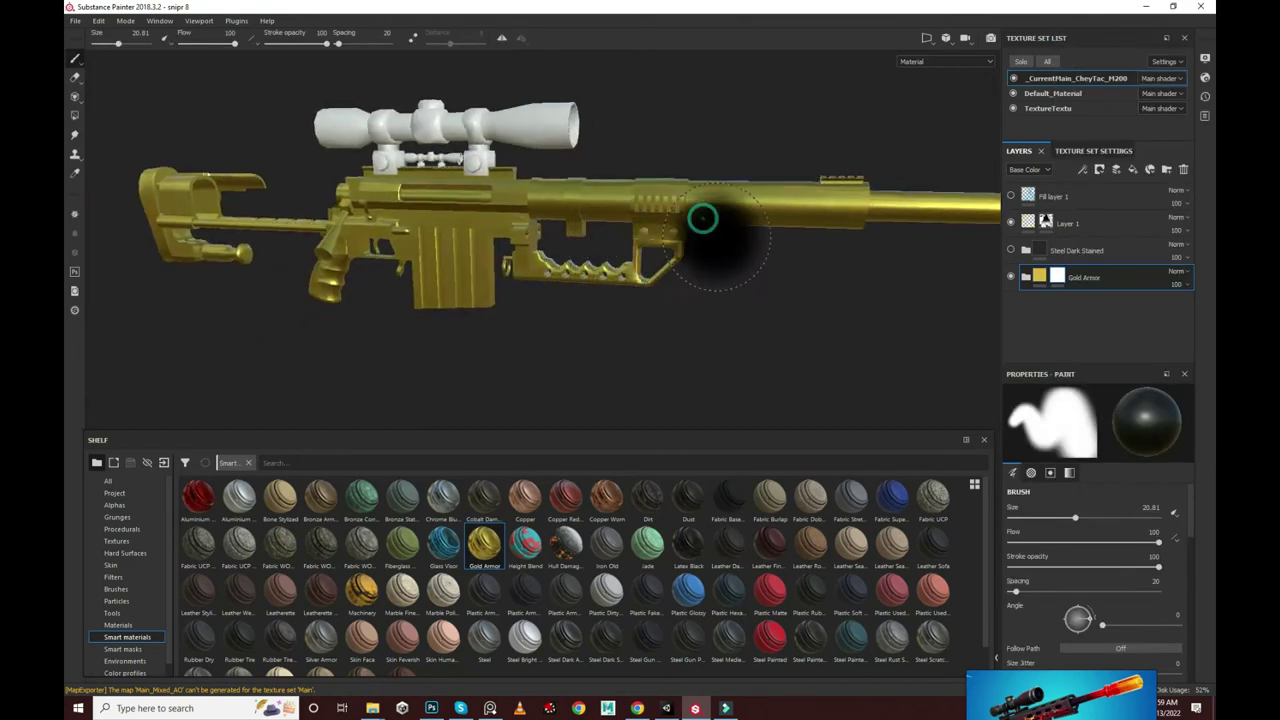
{"action": "left_click", "coordinate": [78, 115]}
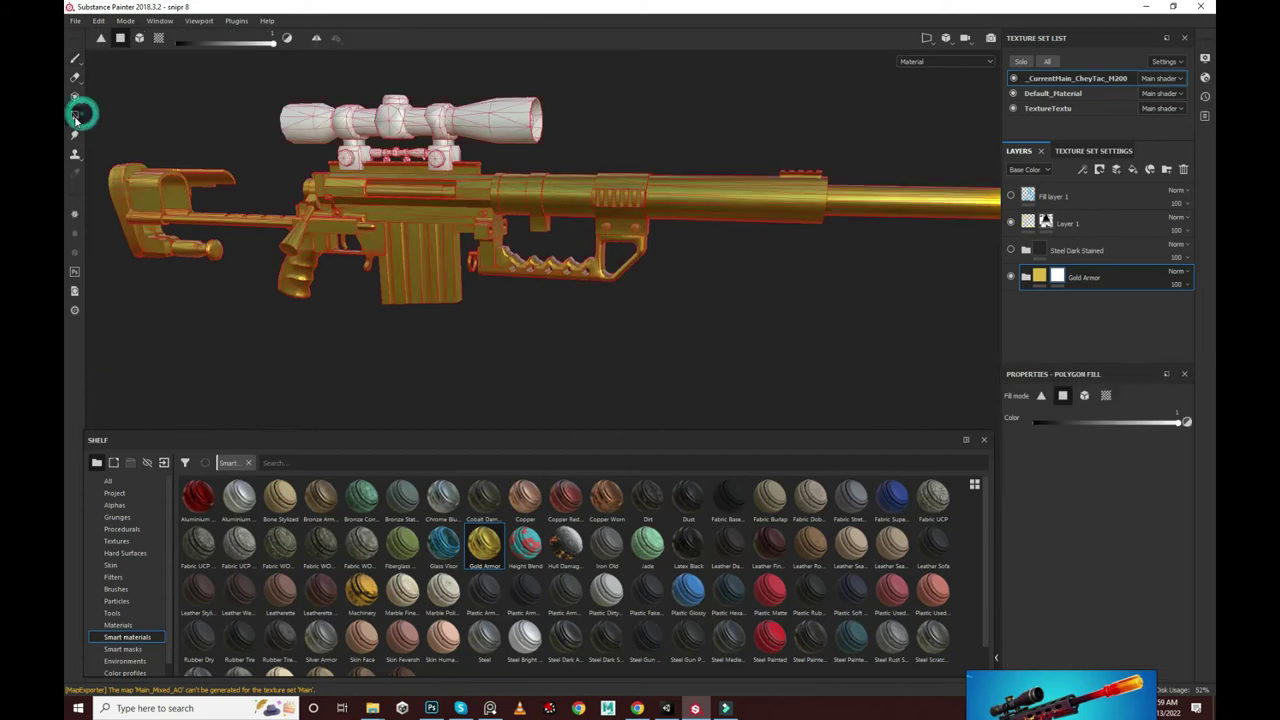
{"action": "scroll", "coordinate": [625, 97], "scroll_direction": "up", "scroll_amount": 5}
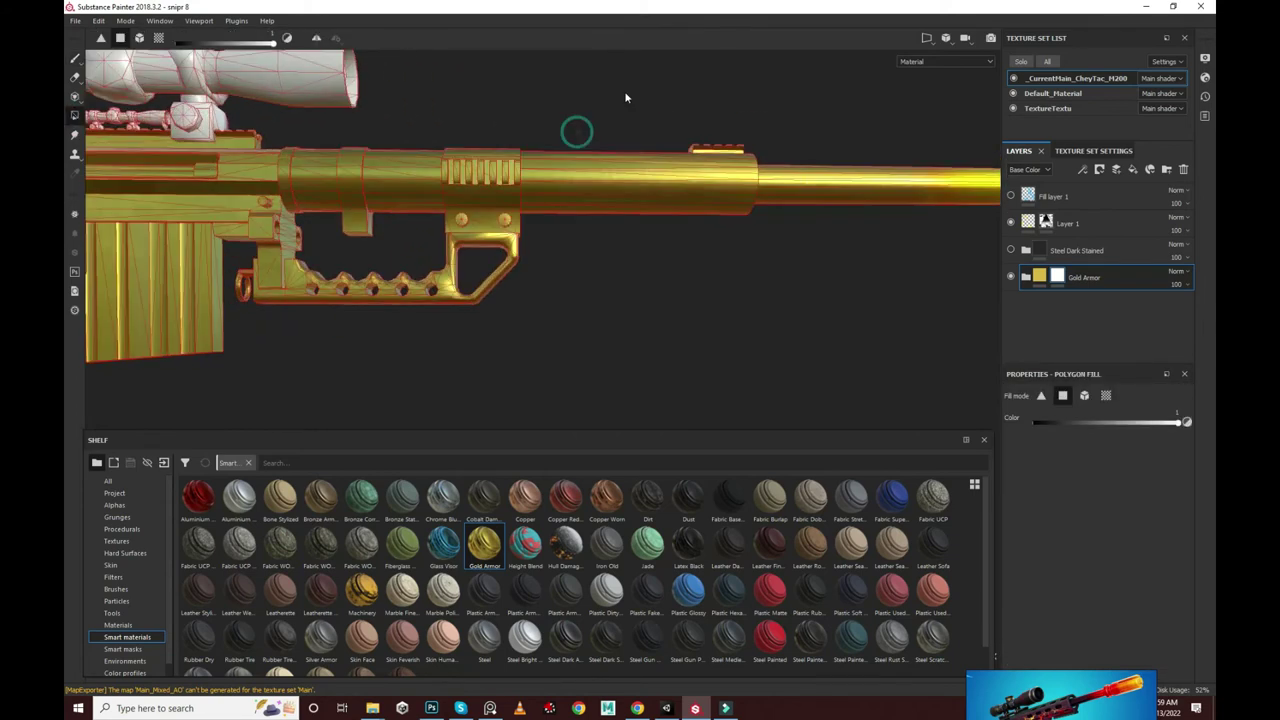
{"action": "left_click_drag", "start_coordinate": [613, 115], "coordinate": [608, 279]}
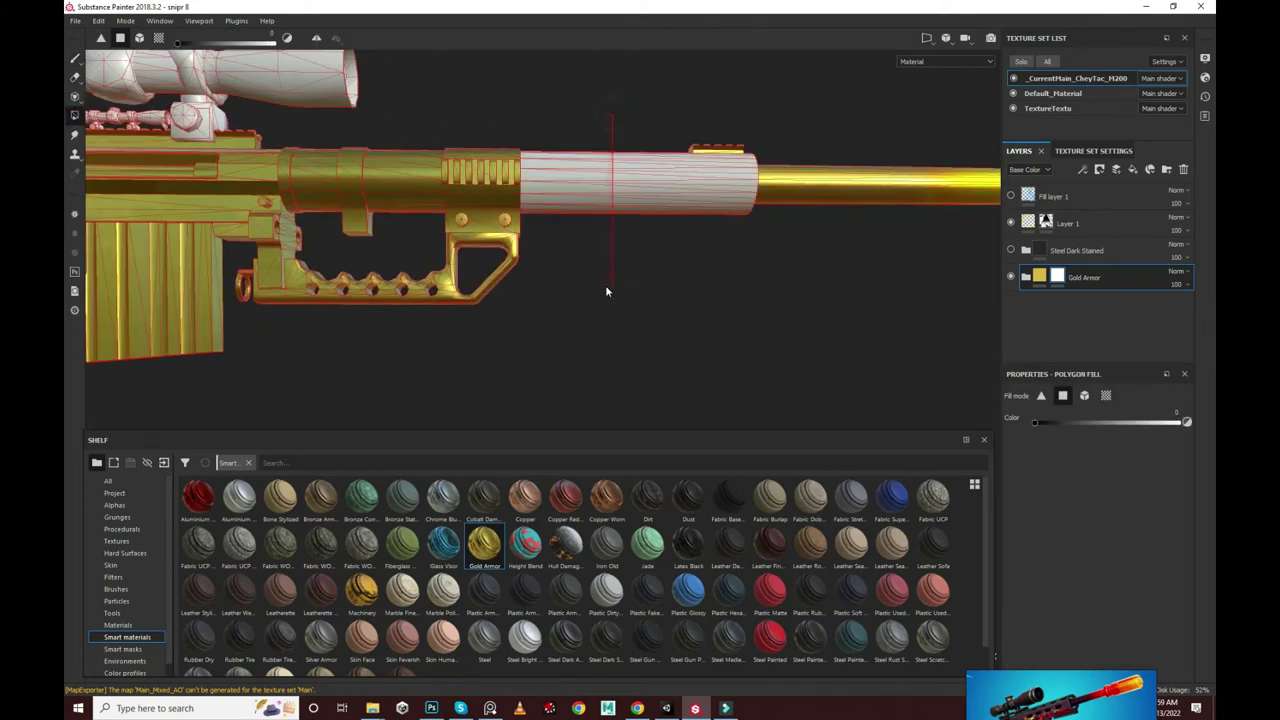
Step: Move Steel Dark Stained below Gold Armor and make it visible
{"action": "left_click_drag", "start_coordinate": [1074, 250], "coordinate": [1081, 295]}
{"action": "left_click", "coordinate": [1010, 277]}
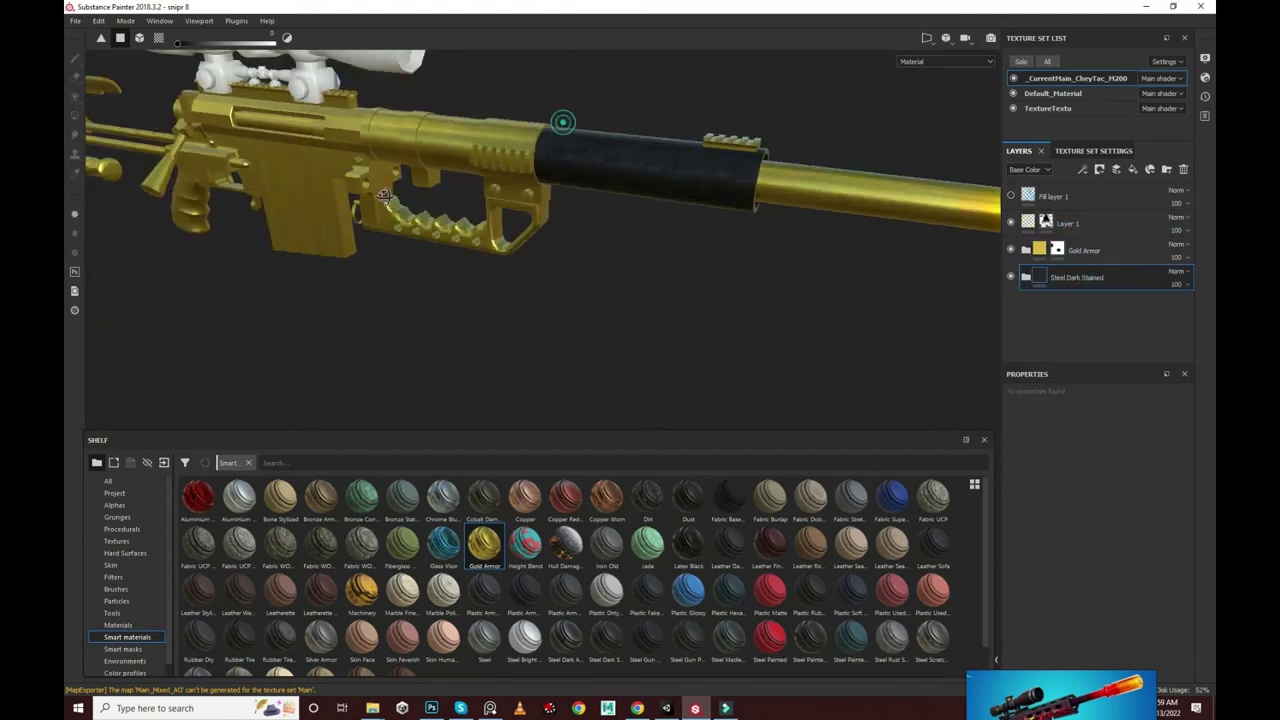
{"action": "left_click_drag", "start_coordinate": [563, 120], "coordinate": [543, 224], "text": "alt"}
{"action": "scroll", "coordinate": [543, 224], "scroll_direction": "down", "scroll_amount": 3}
{"action": "left_click_drag", "start_coordinate": [414, 138], "coordinate": [699, 175], "text": "alt"}
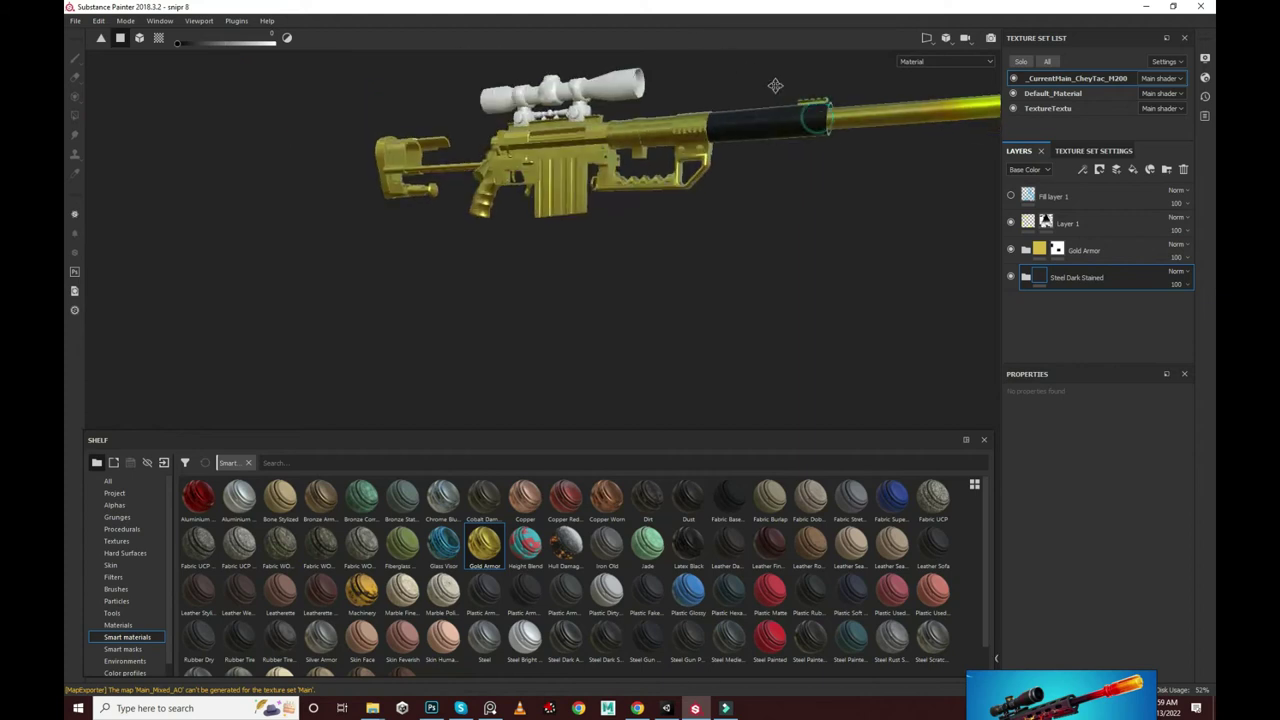
{"action": "scroll", "coordinate": [740, 175], "scroll_direction": "up", "scroll_amount": 2}
{"action": "scroll", "coordinate": [780, 174], "scroll_direction": "up", "scroll_amount": 2}
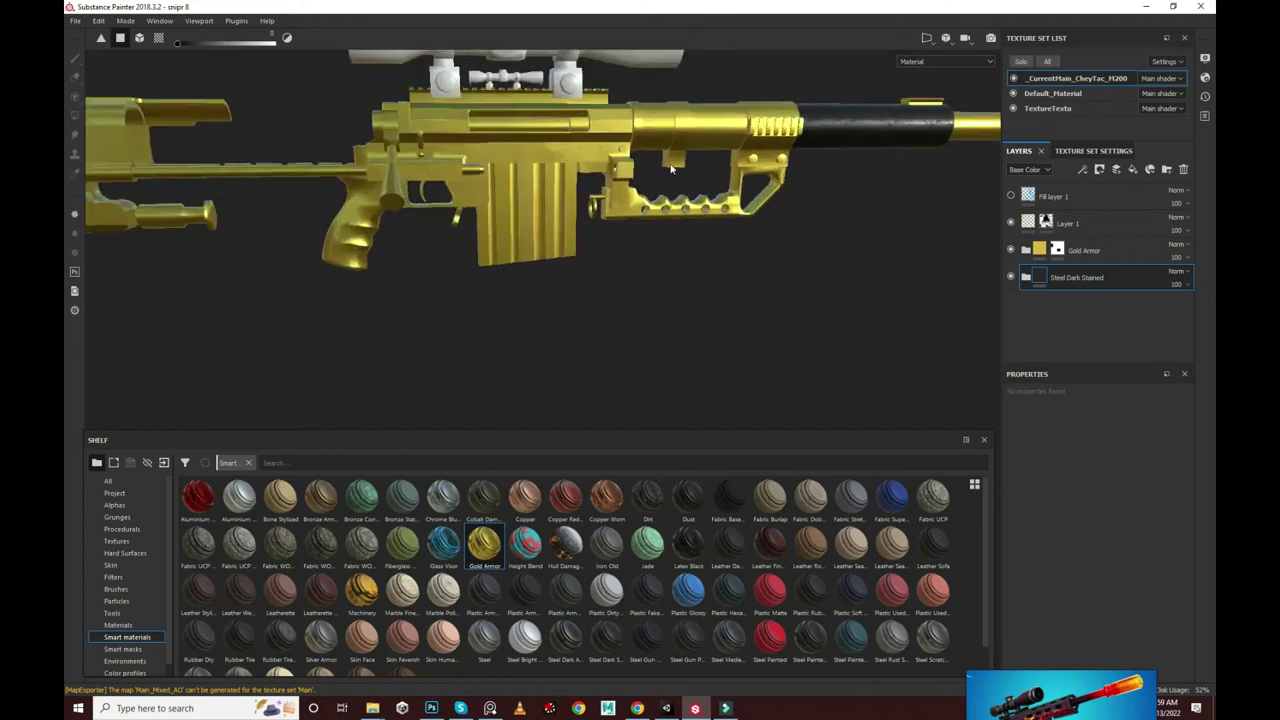
{"action": "scroll", "coordinate": [815, 173], "scroll_direction": "up", "scroll_amount": 2}
{"action": "scroll", "coordinate": [815, 173], "scroll_direction": "down", "scroll_amount": 3}
{"action": "scroll", "coordinate": [669, 160], "scroll_direction": "up", "scroll_amount": 2}
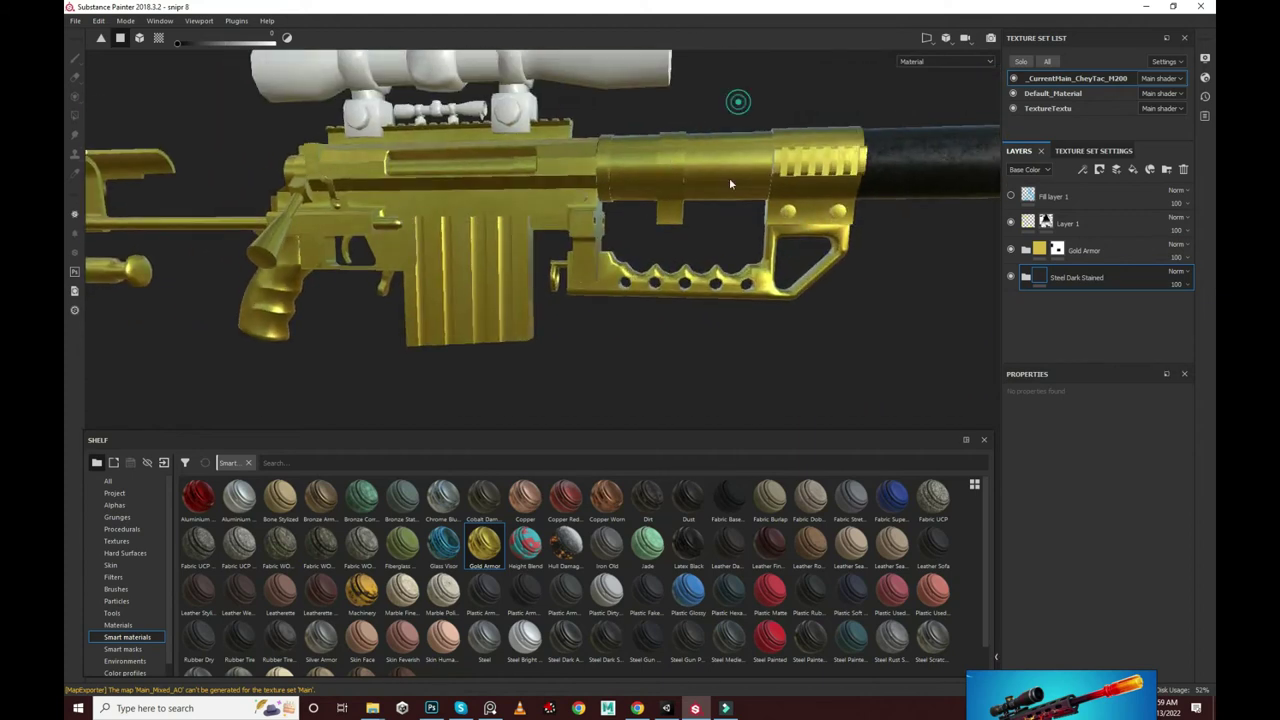
Step: Mask the gold off another barrel section and the pistol grip to reveal dark steel
{"action": "left_click", "coordinate": [1058, 250]}
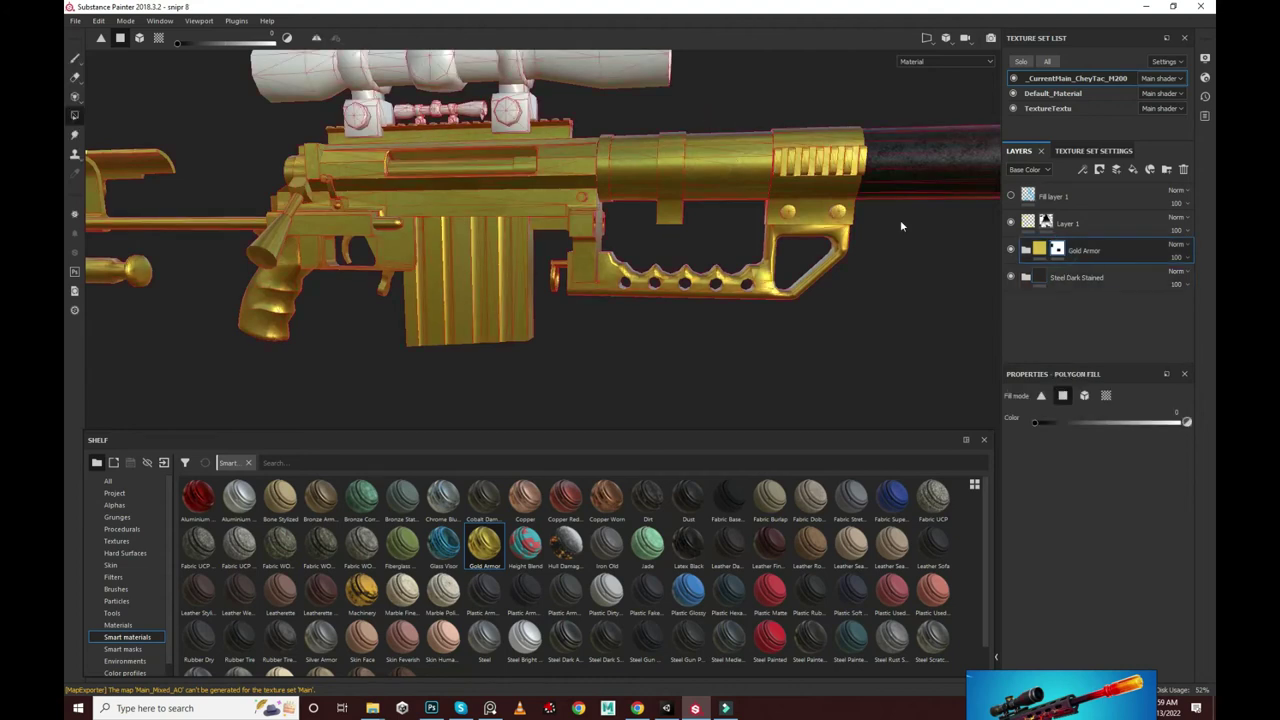
{"action": "left_click", "coordinate": [732, 208]}
{"action": "scroll", "coordinate": [683, 153], "scroll_direction": "down", "scroll_amount": 3}
{"action": "scroll", "coordinate": [560, 180], "scroll_direction": "up", "scroll_amount": 2}
{"action": "scroll", "coordinate": [496, 200], "scroll_direction": "up", "scroll_amount": 2}
{"action": "scroll", "coordinate": [496, 200], "scroll_direction": "down", "scroll_amount": 2}
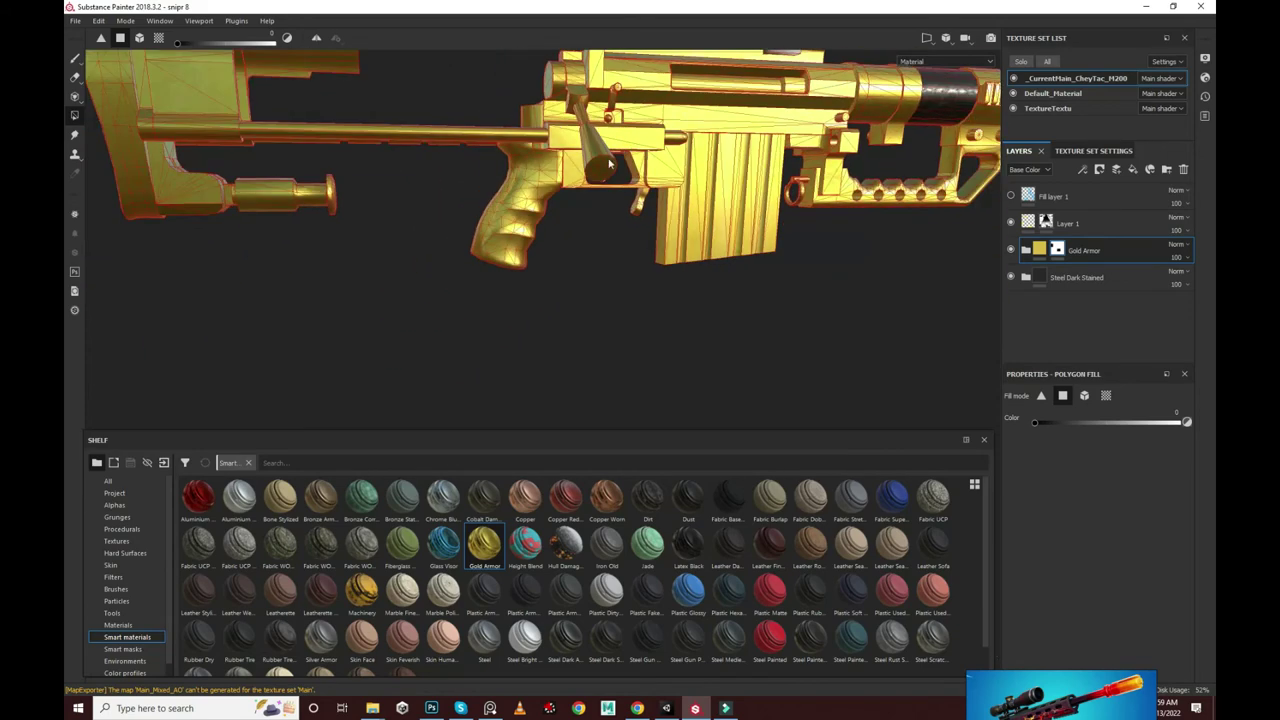
{"action": "scroll", "coordinate": [490, 227], "scroll_direction": "up", "scroll_amount": 2}
{"action": "scroll", "coordinate": [450, 150], "scroll_direction": "up", "scroll_amount": 2}
{"action": "left_click", "coordinate": [520, 200]}
{"action": "mouse_move", "coordinate": [590, 312]}
{"action": "left_mouse_down", "text": "alt"}
{"action": "mouse_move", "coordinate": [404, 301]}
{"action": "mouse_move", "coordinate": [459, 258]}
{"action": "left_mouse_up", "text": "alt"}
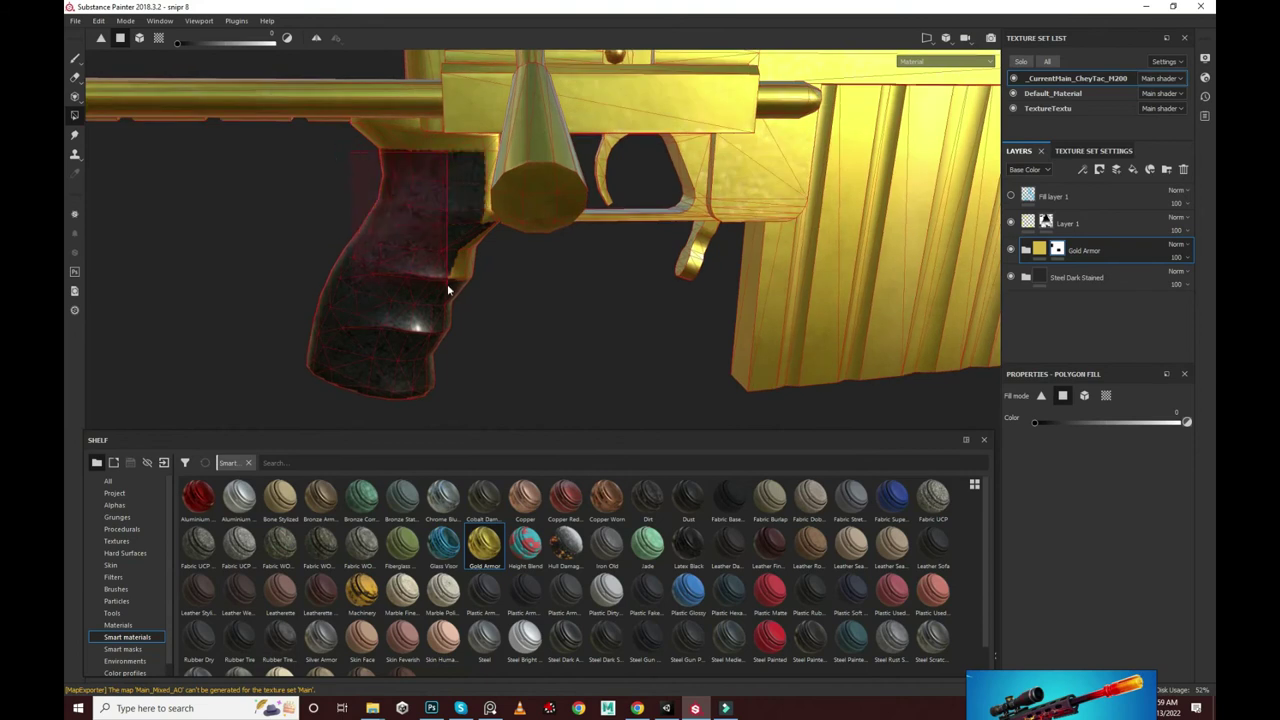
Step: Switch to the combined 3D/2D view and zoom in around the grip
{"action": "key", "text": "F1"}
{"action": "scroll", "coordinate": [900, 220], "scroll_direction": "down", "scroll_amount": 2}
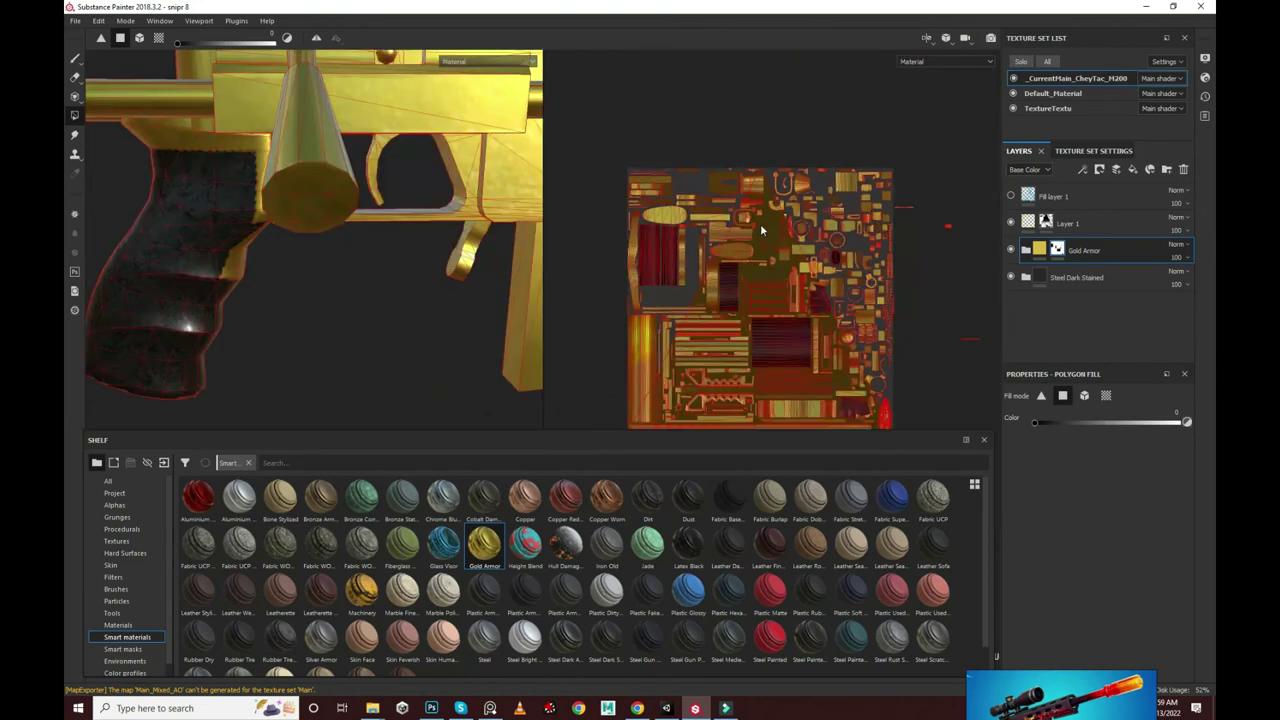
{"action": "scroll", "coordinate": [850, 210], "scroll_direction": "up", "scroll_amount": 2}
{"action": "scroll", "coordinate": [833, 203], "scroll_direction": "up", "scroll_amount": 1}
{"action": "scroll", "coordinate": [818, 157], "scroll_direction": "down", "scroll_amount": 1}
{"action": "left_click_drag", "start_coordinate": [400, 200], "coordinate": [268, 195], "text": "alt"}
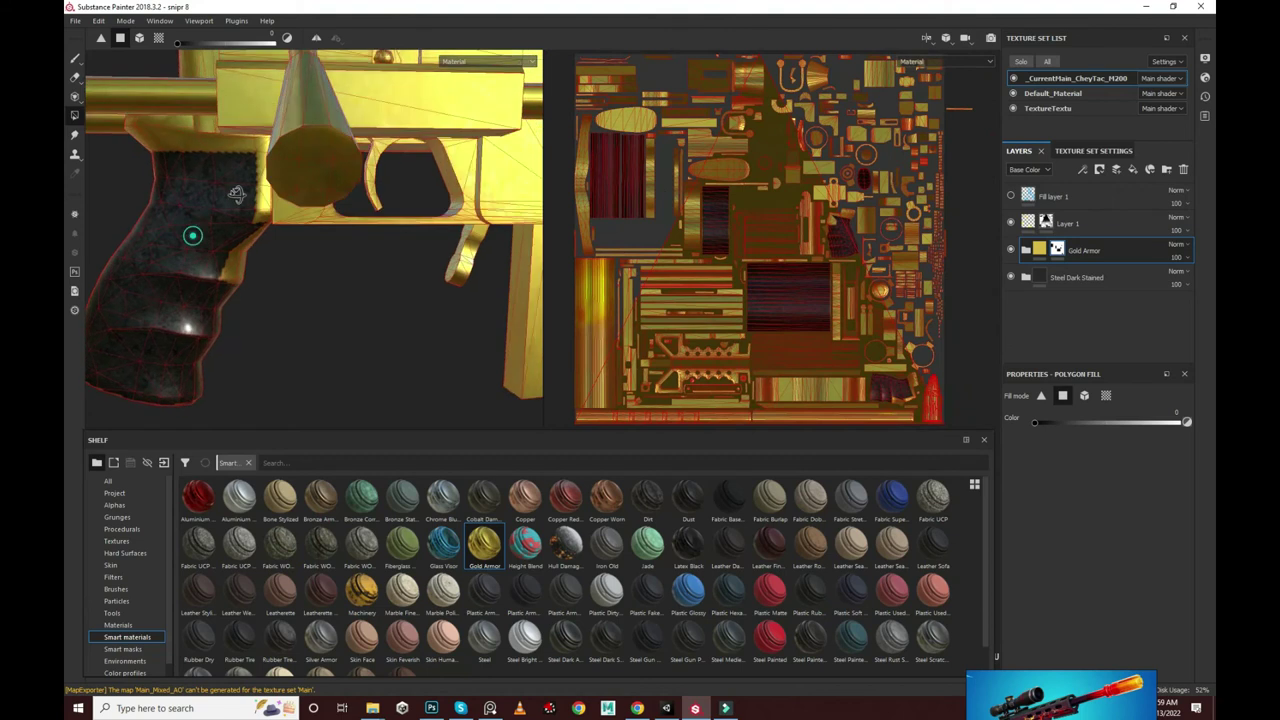
{"action": "left_click_drag", "start_coordinate": [113, 382], "coordinate": [114, 378]}
{"action": "scroll", "coordinate": [778, 316], "scroll_direction": "up", "scroll_amount": 2}
{"action": "scroll", "coordinate": [778, 316], "scroll_direction": "up", "scroll_amount": 2}
{"action": "scroll", "coordinate": [778, 316], "scroll_direction": "up", "scroll_amount": 2}
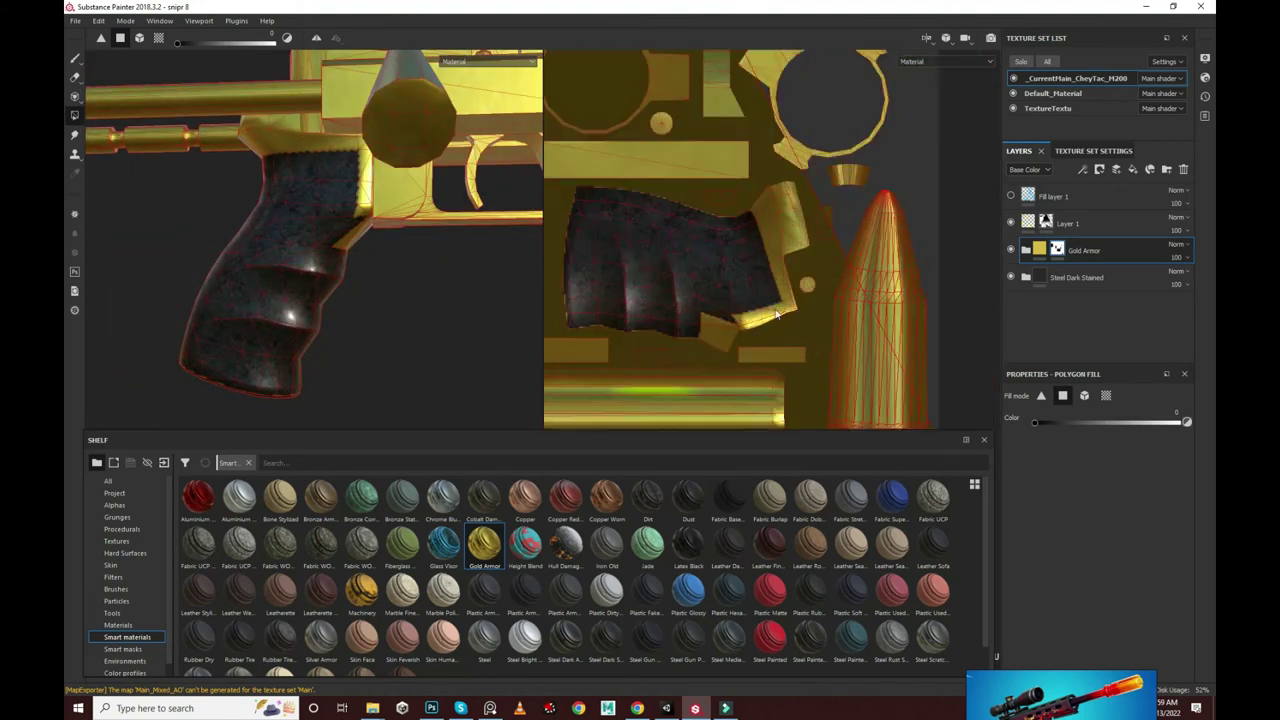
{"action": "scroll", "coordinate": [768, 250], "scroll_direction": "up", "scroll_amount": 2}
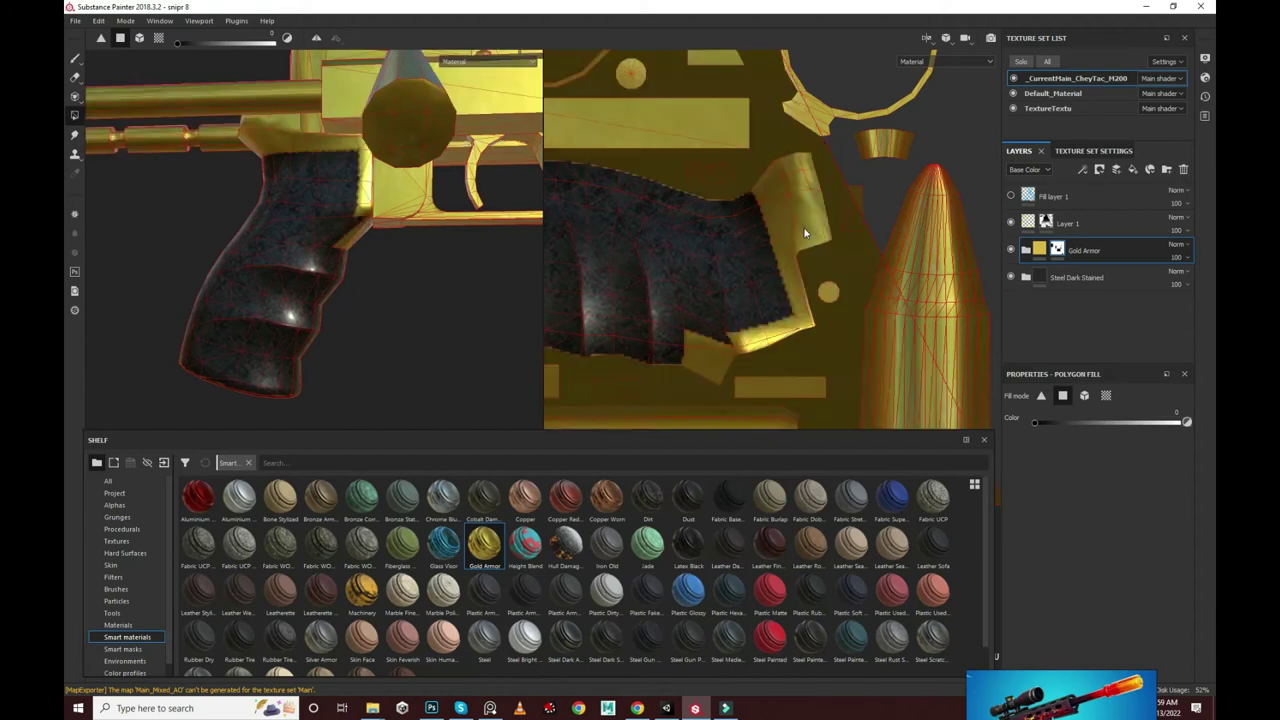
{"action": "scroll", "coordinate": [830, 225], "scroll_direction": "down", "scroll_amount": 2}
{"action": "scroll", "coordinate": [862, 255], "scroll_direction": "down", "scroll_amount": 2}
{"action": "scroll", "coordinate": [880, 268], "scroll_direction": "down", "scroll_amount": 2}
{"action": "scroll", "coordinate": [907, 265], "scroll_direction": "down", "scroll_amount": 1}
Step: Orbit past the grip, stock and receiver to a flat side view of the magazine
{"action": "mouse_move", "coordinate": [194, 194]}
{"action": "left_mouse_down", "text": "alt"}
{"action": "mouse_move", "coordinate": [443, 279]}
{"action": "mouse_move", "coordinate": [460, 268]}
{"action": "mouse_move", "coordinate": [420, 257]}
{"action": "mouse_move", "coordinate": [286, 314]}
{"action": "left_mouse_up", "text": "alt"}
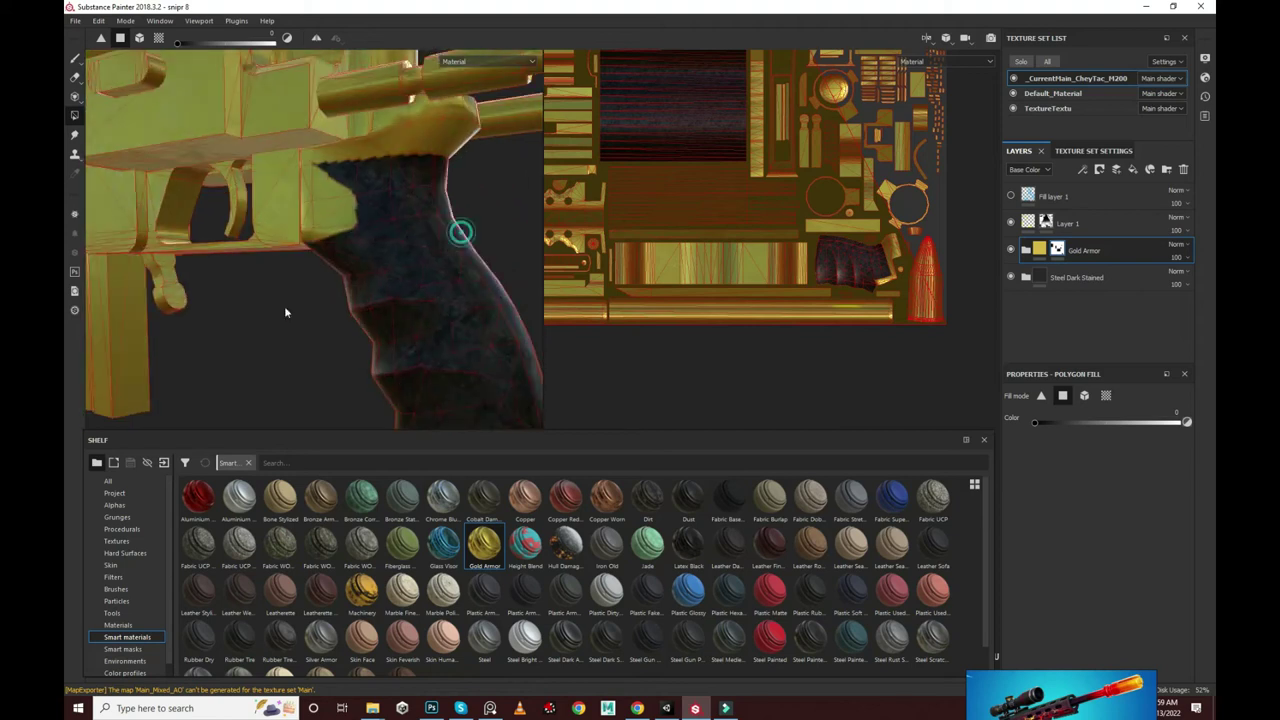
{"action": "scroll", "coordinate": [286, 314], "scroll_direction": "up", "scroll_amount": 2}
{"action": "scroll", "coordinate": [353, 285], "scroll_direction": "up", "scroll_amount": 2}
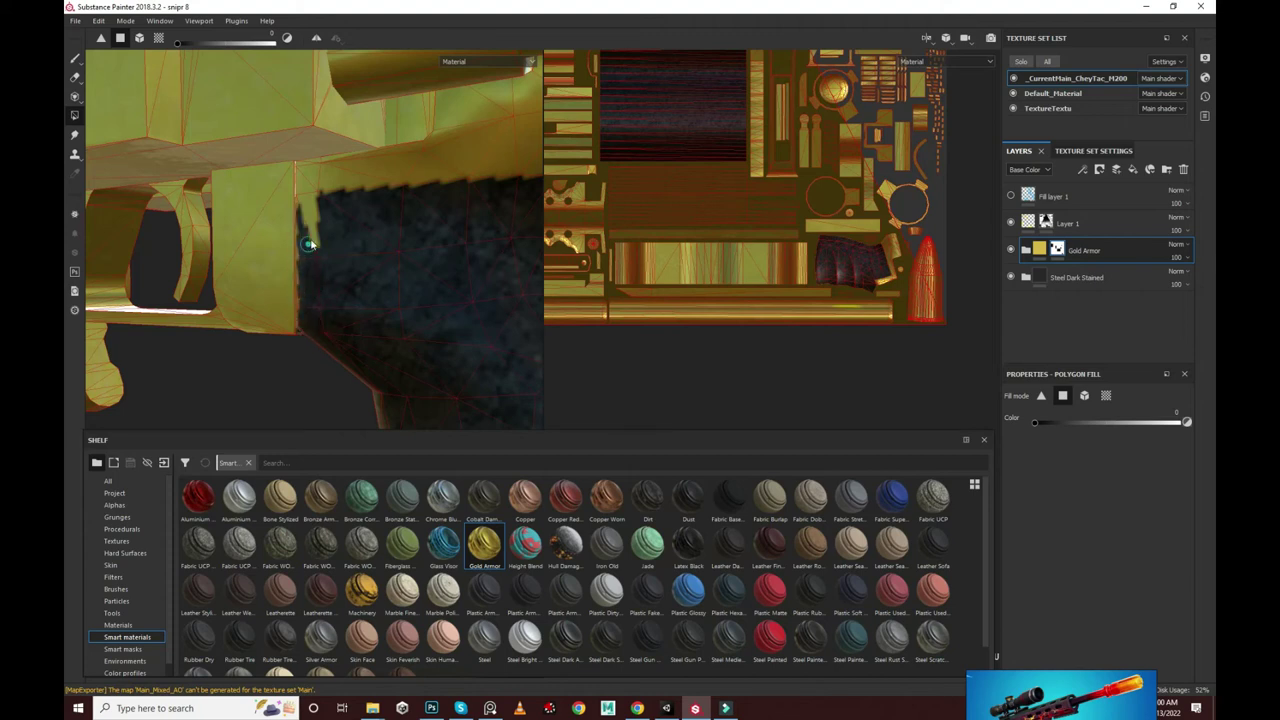
{"action": "scroll", "coordinate": [307, 206], "scroll_direction": "down", "scroll_amount": 3}
{"action": "mouse_move", "coordinate": [414, 226]}
{"action": "left_mouse_down", "text": "alt"}
{"action": "mouse_move", "coordinate": [172, 254]}
{"action": "mouse_move", "coordinate": [269, 228]}
{"action": "mouse_move", "coordinate": [545, 250]}
{"action": "mouse_move", "coordinate": [171, 171]}
{"action": "mouse_move", "coordinate": [319, 181]}
{"action": "left_mouse_up", "text": "alt"}
{"action": "scroll", "coordinate": [239, 204], "scroll_direction": "up", "scroll_amount": 3}
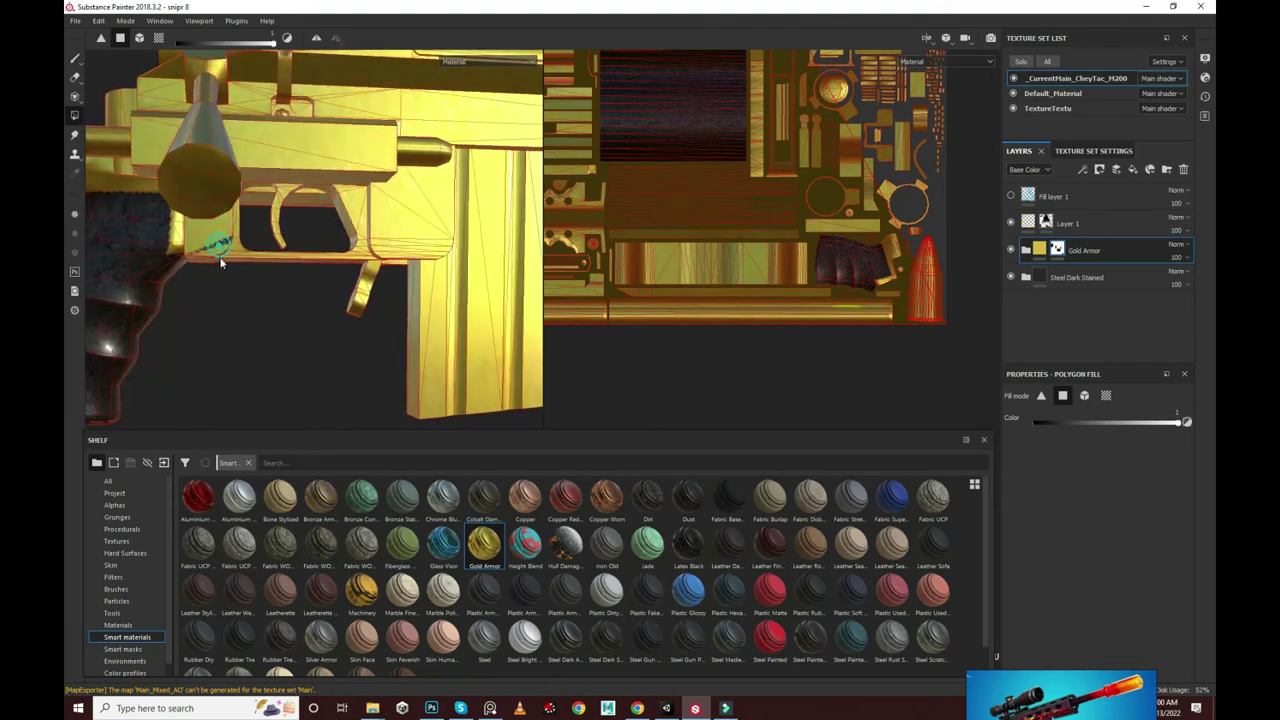
{"action": "scroll", "coordinate": [221, 262], "scroll_direction": "down", "scroll_amount": 2}
{"action": "mouse_move", "coordinate": [221, 262]}
{"action": "left_mouse_down", "text": "alt"}
{"action": "mouse_move", "coordinate": [300, 240]}
{"action": "mouse_move", "coordinate": [243, 200]}
{"action": "mouse_move", "coordinate": [565, 222]}
{"action": "mouse_move", "coordinate": [98, 188]}
{"action": "left_mouse_up", "text": "alt"}
{"action": "scroll", "coordinate": [200, 210], "scroll_direction": "up", "scroll_amount": 3}
{"action": "left_click_drag", "start_coordinate": [260, 240], "coordinate": [294, 251], "text": "alt"}
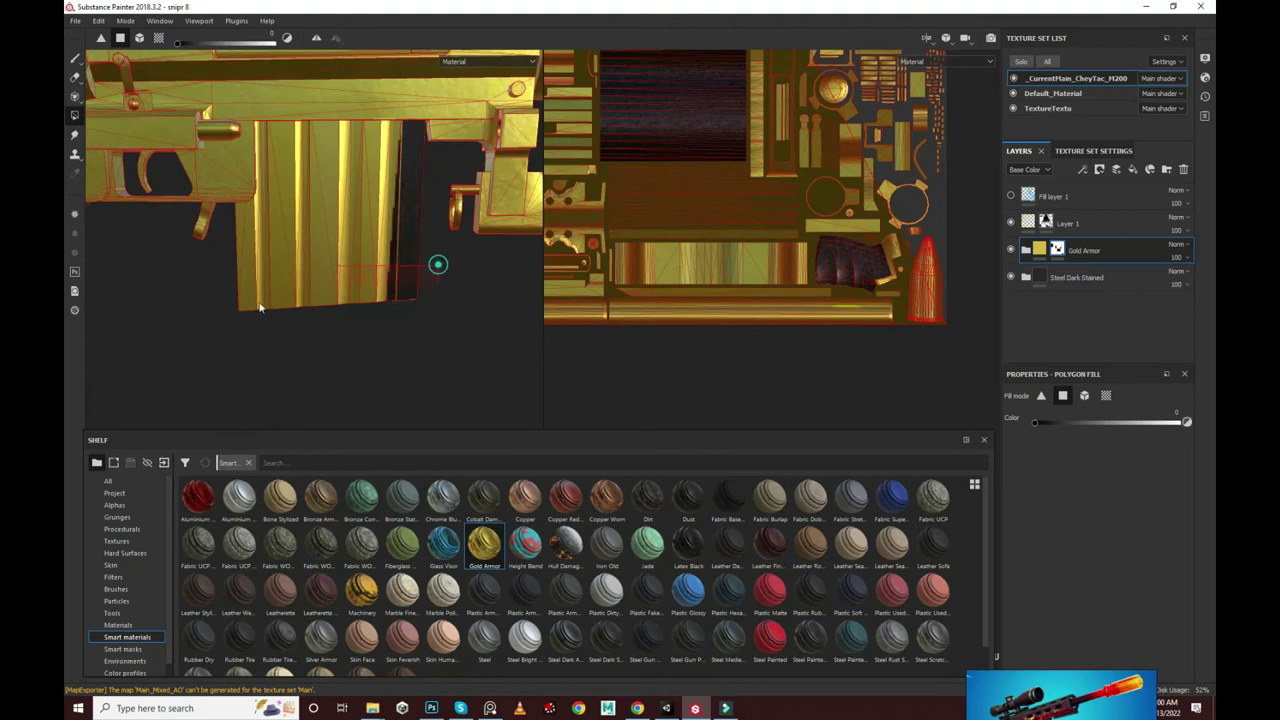
Step: Polygon-fill the magazine black on the Gold Armor mask, then return to 3D-only view
{"action": "left_click_drag", "start_coordinate": [259, 308], "coordinate": [225, 313], "text": "ctrl"}
{"action": "scroll", "coordinate": [228, 251], "scroll_direction": "down", "scroll_amount": 3}
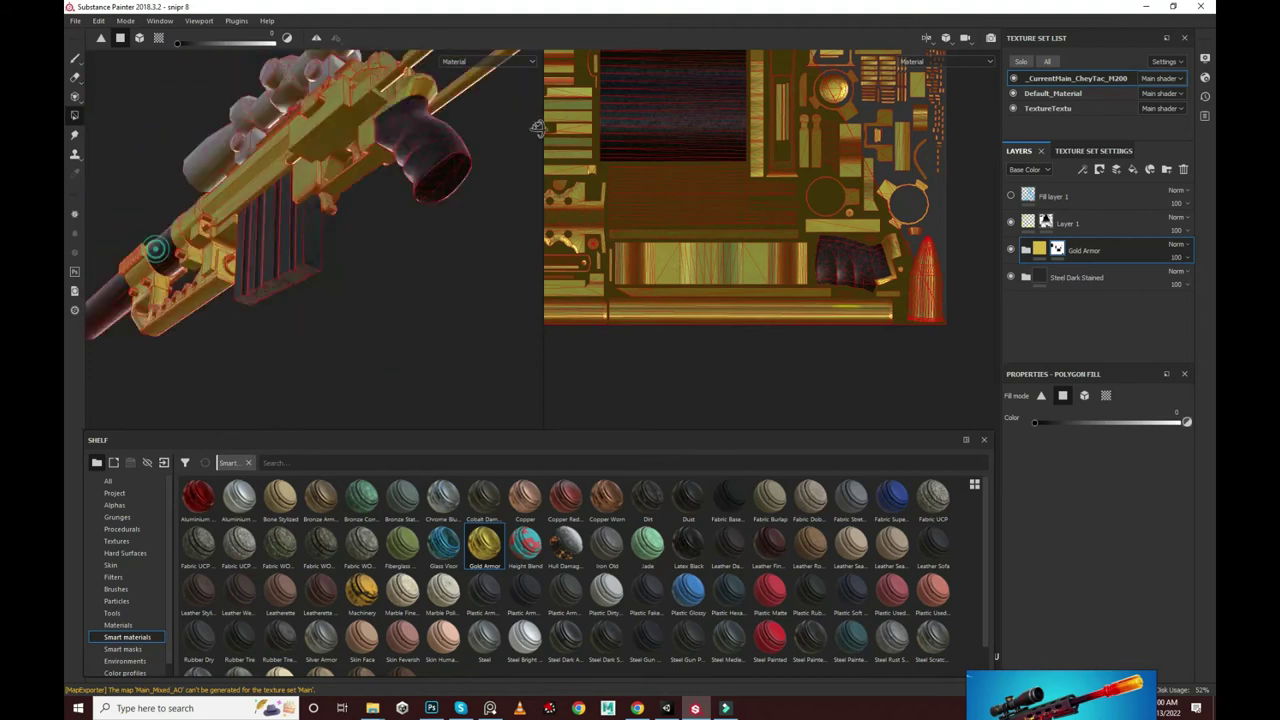
{"action": "mouse_move", "coordinate": [228, 251]}
{"action": "left_mouse_down", "text": "alt"}
{"action": "mouse_move", "coordinate": [265, 165]}
{"action": "mouse_move", "coordinate": [392, 127]}
{"action": "left_mouse_up", "text": "alt"}
{"action": "scroll", "coordinate": [462, 163], "scroll_direction": "up", "scroll_amount": 3}
{"action": "left_click_drag", "start_coordinate": [461, 162], "coordinate": [256, 177], "text": "alt"}
{"action": "scroll", "coordinate": [343, 161], "scroll_direction": "up", "scroll_amount": 3}
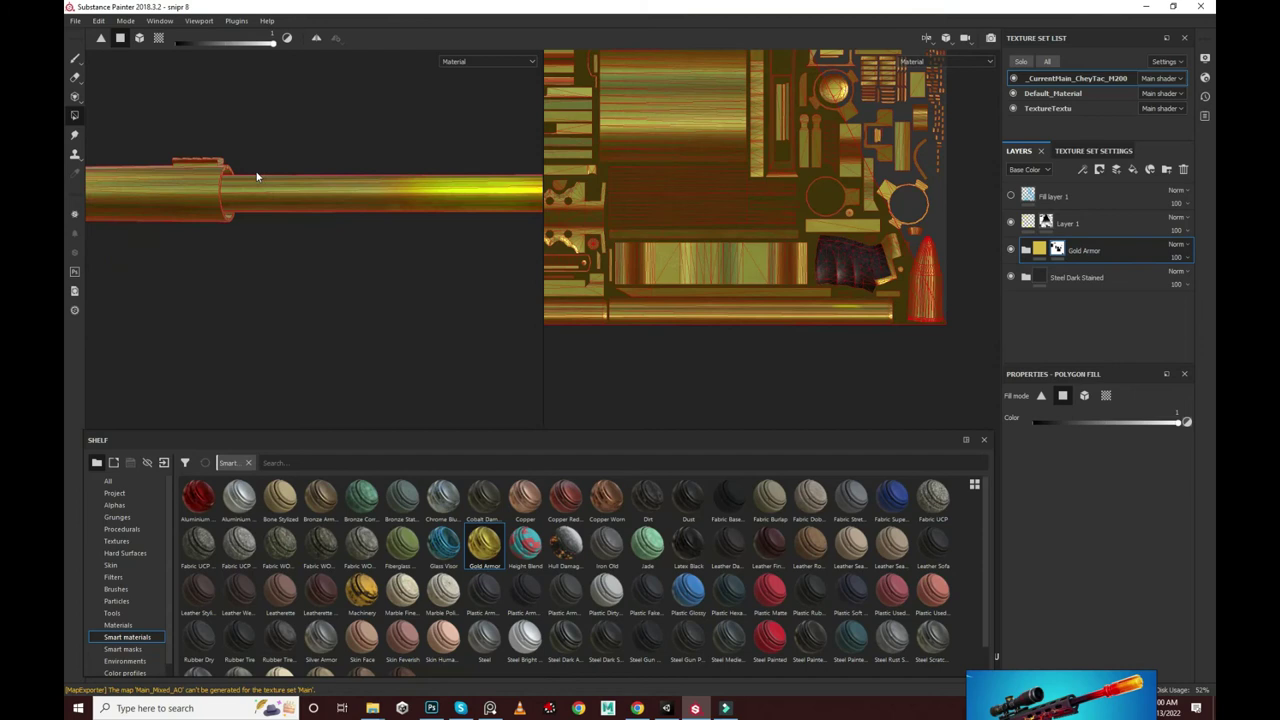
{"action": "scroll", "coordinate": [358, 285], "scroll_direction": "down", "scroll_amount": 3}
{"action": "mouse_move", "coordinate": [357, 226]}
{"action": "left_mouse_down", "text": "alt"}
{"action": "mouse_move", "coordinate": [337, 194]}
{"action": "mouse_move", "coordinate": [414, 251]}
{"action": "mouse_move", "coordinate": [343, 271]}
{"action": "left_mouse_up", "text": "alt"}
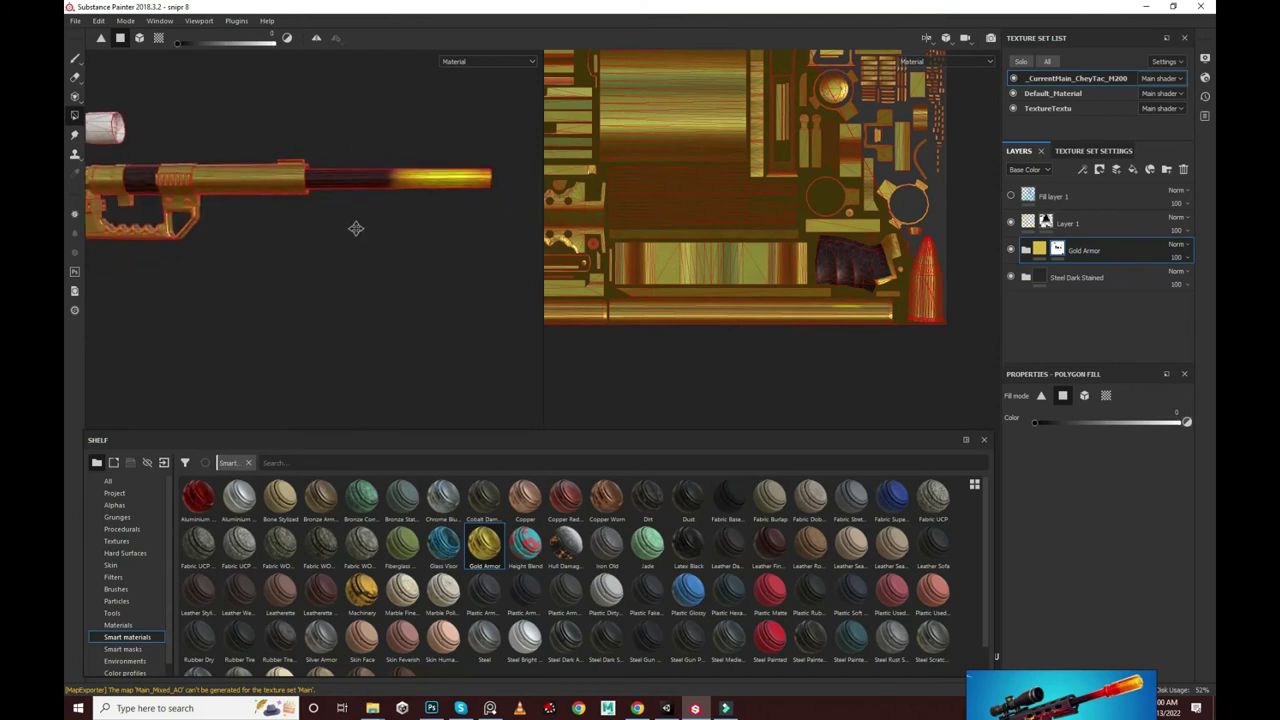
{"action": "key", "text": "F2"}
{"action": "scroll", "coordinate": [663, 96], "scroll_direction": "up", "scroll_amount": 3}
{"action": "mouse_move", "coordinate": [663, 96]}
{"action": "left_mouse_down", "text": "alt"}
{"action": "mouse_move", "coordinate": [551, 194]}
{"action": "mouse_move", "coordinate": [553, 210]}
{"action": "mouse_move", "coordinate": [677, 197]}
{"action": "mouse_move", "coordinate": [586, 103]}
{"action": "left_mouse_up", "text": "alt"}
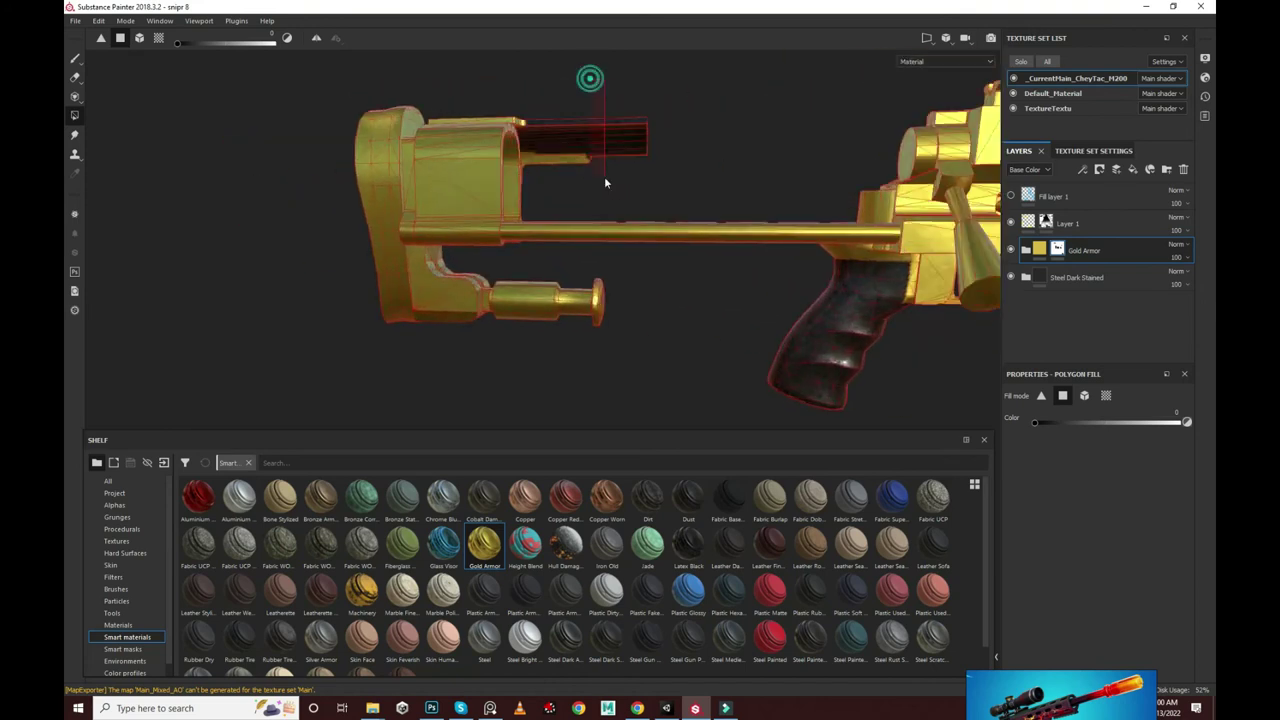
{"action": "left_click_drag", "start_coordinate": [551, 186], "coordinate": [516, 302], "text": "alt"}
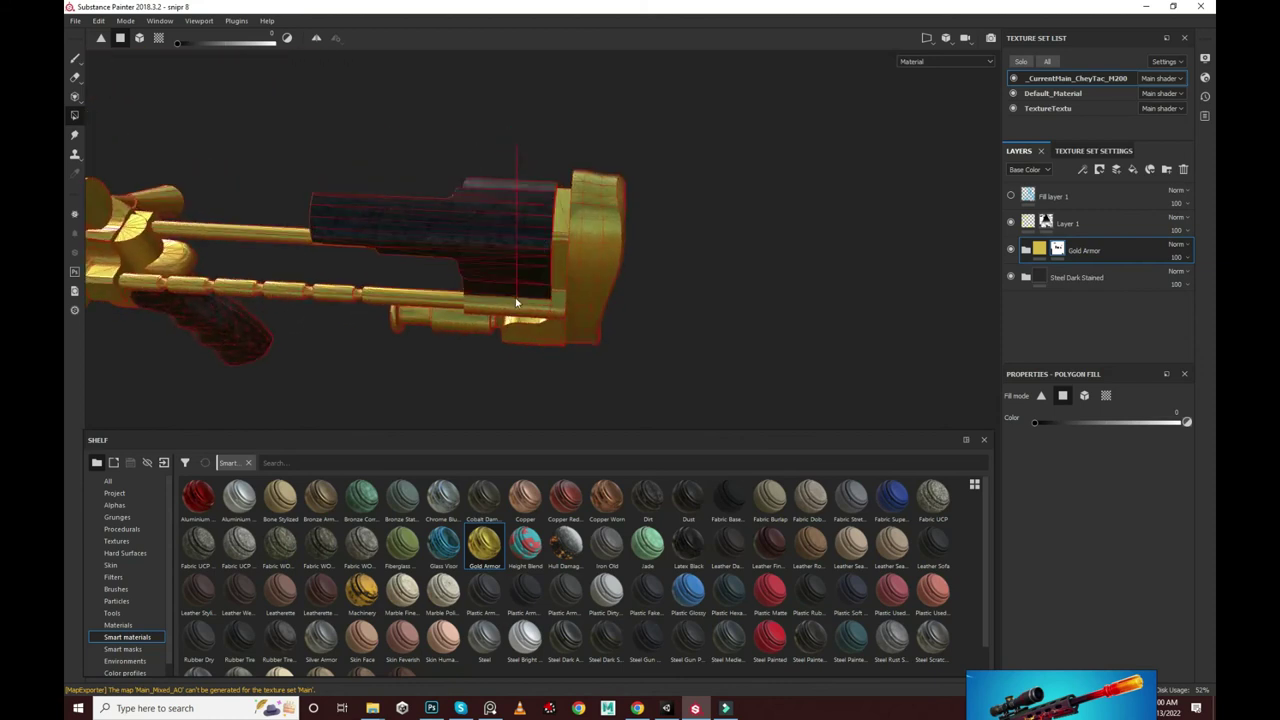
{"action": "mouse_move", "coordinate": [516, 225]}
{"action": "left_mouse_down", "text": "alt"}
{"action": "mouse_move", "coordinate": [503, 300]}
{"action": "mouse_move", "coordinate": [507, 142]}
{"action": "mouse_move", "coordinate": [404, 206]}
{"action": "mouse_move", "coordinate": [624, 162]}
{"action": "mouse_move", "coordinate": [578, 313]}
{"action": "left_mouse_up", "text": "alt"}
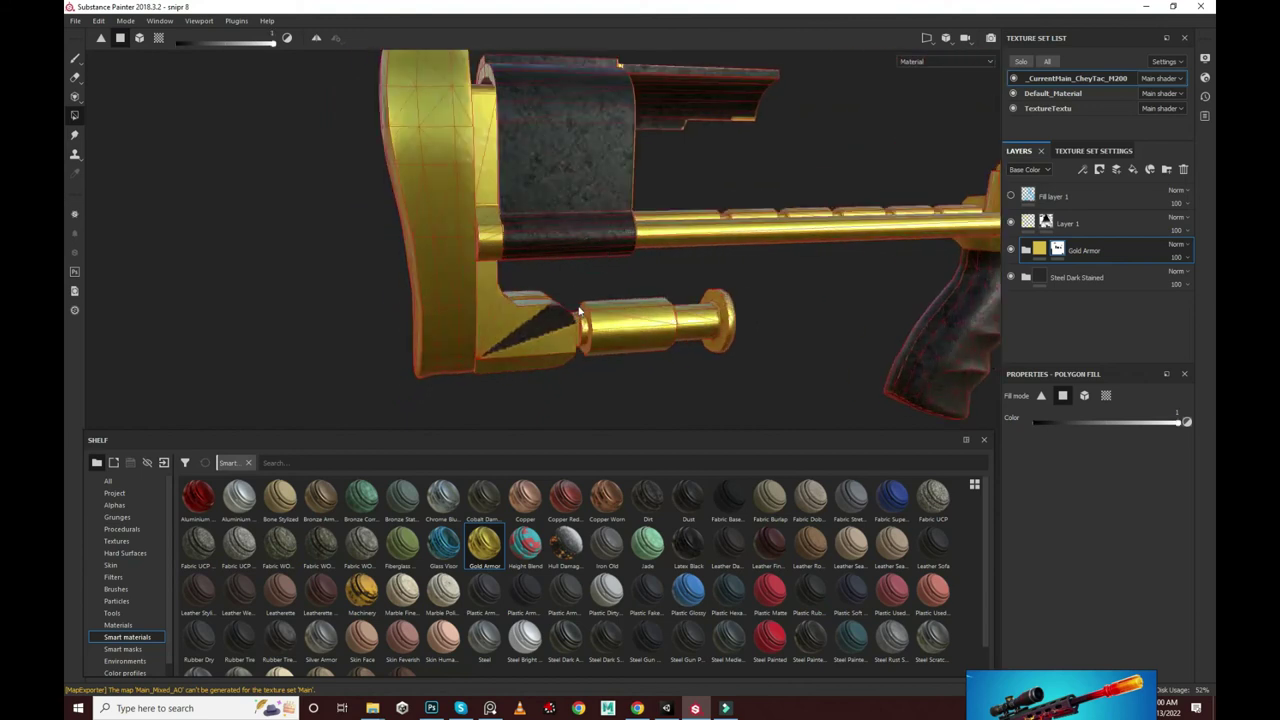
{"action": "mouse_move", "coordinate": [673, 249]}
{"action": "left_mouse_down", "text": "alt"}
{"action": "mouse_move", "coordinate": [457, 260]}
{"action": "mouse_move", "coordinate": [283, 300]}
{"action": "mouse_move", "coordinate": [381, 254]}
{"action": "mouse_move", "coordinate": [493, 153]}
{"action": "left_mouse_up", "text": "alt"}
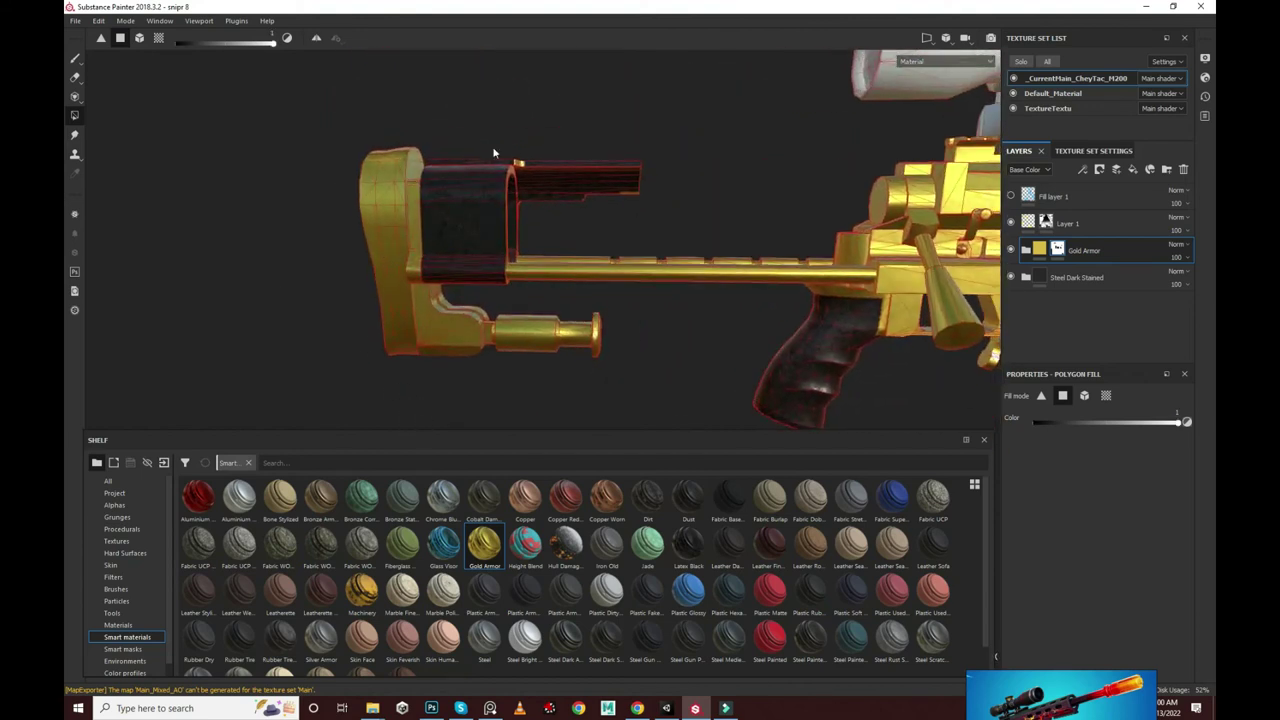
{"action": "mouse_move", "coordinate": [615, 239]}
{"action": "left_mouse_down", "text": "alt"}
{"action": "mouse_move", "coordinate": [578, 168]}
{"action": "mouse_move", "coordinate": [254, 217]}
{"action": "mouse_move", "coordinate": [571, 177]}
{"action": "mouse_move", "coordinate": [502, 152]}
{"action": "mouse_move", "coordinate": [660, 191]}
{"action": "mouse_move", "coordinate": [597, 226]}
{"action": "mouse_move", "coordinate": [271, 249]}
{"action": "mouse_move", "coordinate": [695, 261]}
{"action": "mouse_move", "coordinate": [888, 314]}
{"action": "mouse_move", "coordinate": [705, 183]}
{"action": "mouse_move", "coordinate": [654, 117]}
{"action": "mouse_move", "coordinate": [551, 149]}
{"action": "mouse_move", "coordinate": [733, 282]}
{"action": "mouse_move", "coordinate": [549, 194]}
{"action": "mouse_move", "coordinate": [557, 217]}
{"action": "mouse_move", "coordinate": [473, 237]}
{"action": "mouse_move", "coordinate": [219, 131]}
{"action": "left_mouse_up", "text": "alt"}
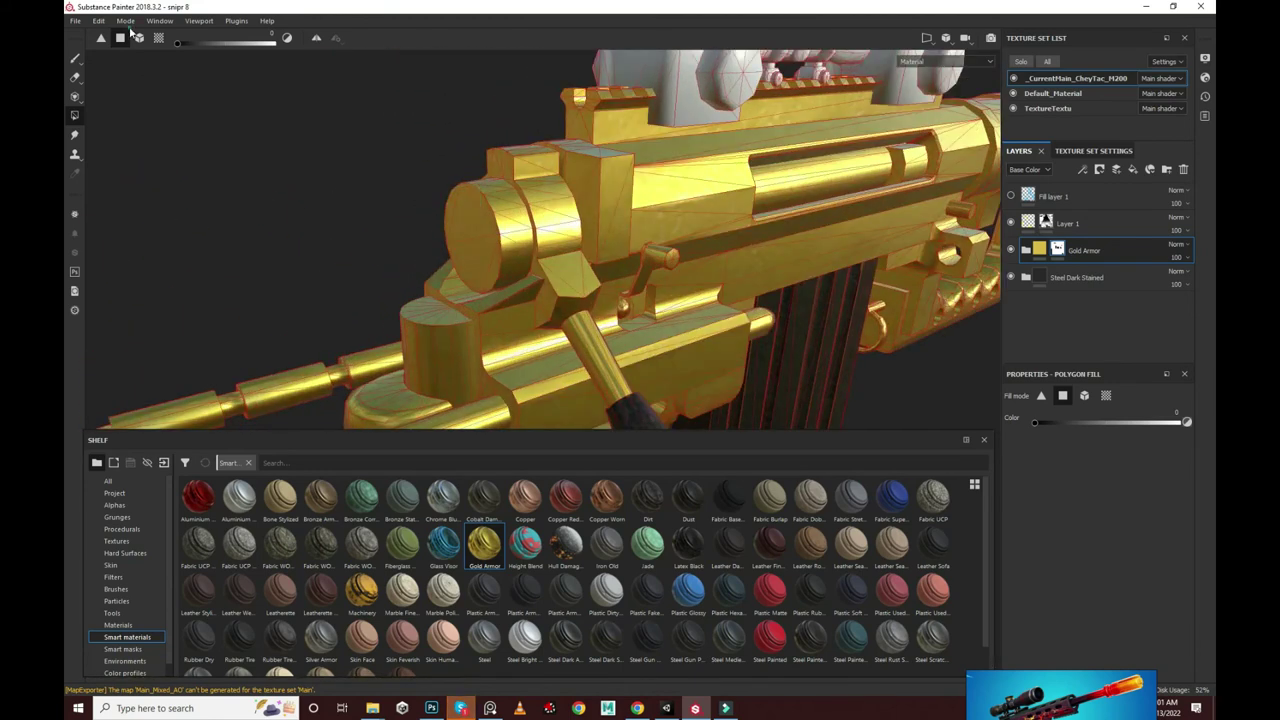
Step: Polygon-fill the bolt knob, lever and receiver slot to remove their gold
{"action": "left_click", "coordinate": [510, 229]}
{"action": "mouse_move", "coordinate": [590, 287]}
{"action": "left_mouse_down", "text": "alt"}
{"action": "mouse_move", "coordinate": [510, 230]}
{"action": "mouse_move", "coordinate": [803, 200]}
{"action": "mouse_move", "coordinate": [686, 200]}
{"action": "mouse_move", "coordinate": [414, 163]}
{"action": "mouse_move", "coordinate": [852, 188]}
{"action": "left_mouse_up", "text": "alt"}
{"action": "mouse_move", "coordinate": [770, 175]}
{"action": "left_mouse_down", "text": "alt"}
{"action": "mouse_move", "coordinate": [490, 181]}
{"action": "mouse_move", "coordinate": [634, 229]}
{"action": "left_mouse_up", "text": "alt"}
{"action": "mouse_move", "coordinate": [401, 181]}
{"action": "left_mouse_down", "text": "alt"}
{"action": "mouse_move", "coordinate": [623, 163]}
{"action": "mouse_move", "coordinate": [768, 131]}
{"action": "left_mouse_up", "text": "alt"}
Step: Orbit and zoom around the scope, receiver and barrel to check the dark steel slot
{"action": "scroll", "coordinate": [768, 126], "scroll_direction": "down", "scroll_amount": 1}
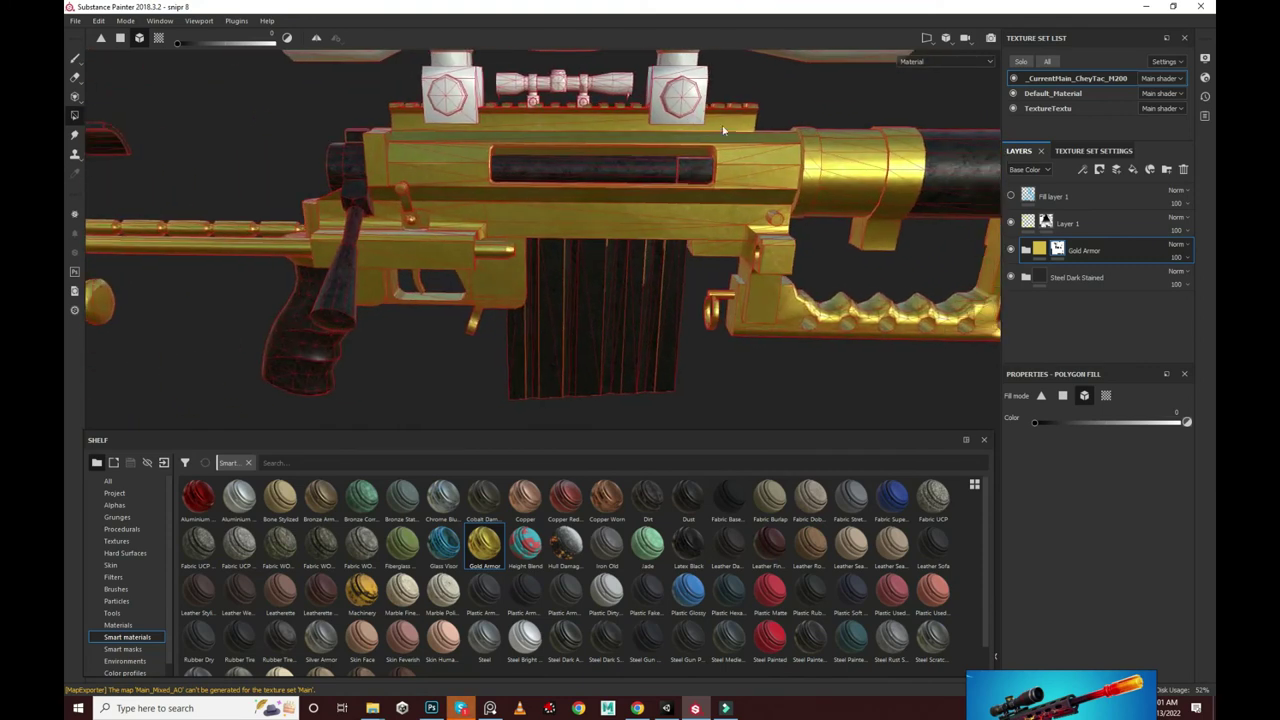
{"action": "scroll", "coordinate": [760, 130], "scroll_direction": "down", "scroll_amount": 1}
{"action": "scroll", "coordinate": [750, 133], "scroll_direction": "down", "scroll_amount": 1}
{"action": "mouse_move", "coordinate": [752, 133]}
{"action": "left_mouse_down", "text": "alt"}
{"action": "mouse_move", "coordinate": [591, 129]}
{"action": "mouse_move", "coordinate": [578, 88]}
{"action": "mouse_move", "coordinate": [646, 107]}
{"action": "left_mouse_up", "text": "alt"}
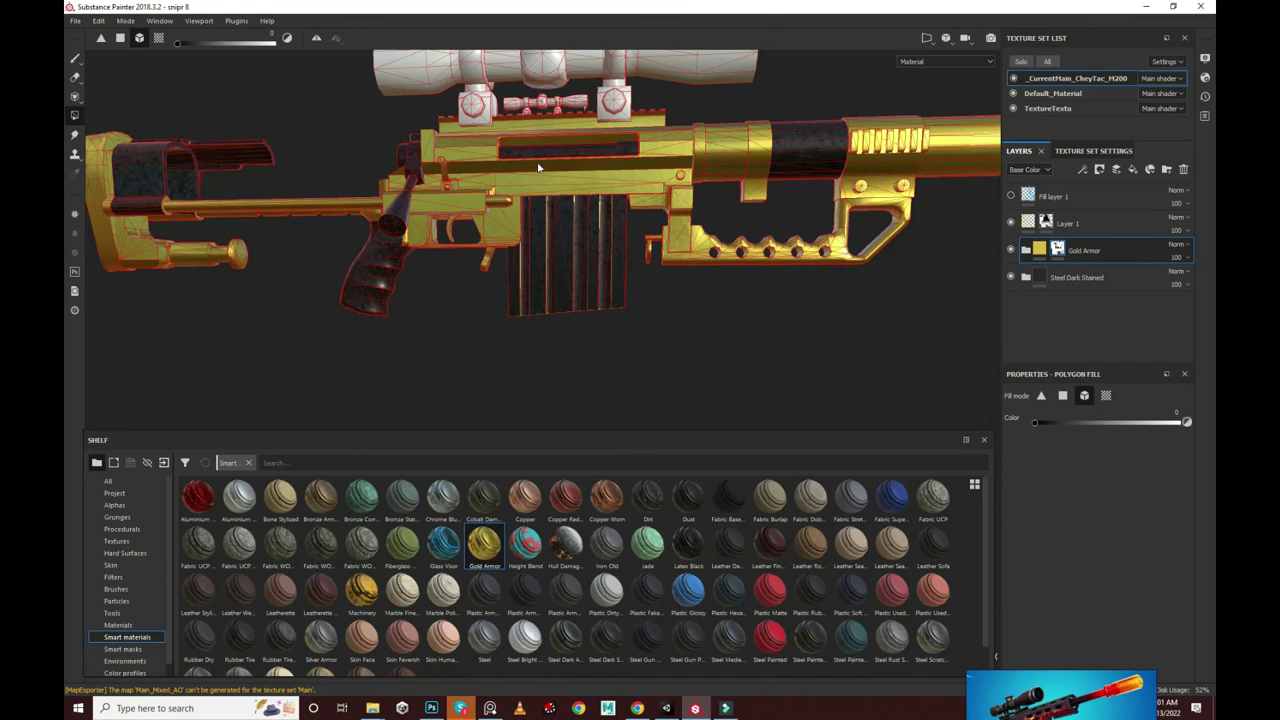
{"action": "scroll", "coordinate": [538, 168], "scroll_direction": "up", "scroll_amount": 2}
{"action": "scroll", "coordinate": [543, 251], "scroll_direction": "up", "scroll_amount": 2}
{"action": "scroll", "coordinate": [549, 270], "scroll_direction": "up", "scroll_amount": 1}
{"action": "scroll", "coordinate": [549, 270], "scroll_direction": "down", "scroll_amount": 1}
{"action": "scroll", "coordinate": [580, 258], "scroll_direction": "down", "scroll_amount": 2}
{"action": "scroll", "coordinate": [640, 240], "scroll_direction": "down", "scroll_amount": 2}
{"action": "scroll", "coordinate": [700, 220], "scroll_direction": "down", "scroll_amount": 2}
{"action": "mouse_move", "coordinate": [706, 215]}
{"action": "left_mouse_down", "text": "alt"}
{"action": "mouse_move", "coordinate": [466, 166]}
{"action": "mouse_move", "coordinate": [726, 120]}
{"action": "left_mouse_up", "text": "alt"}
{"action": "scroll", "coordinate": [615, 177], "scroll_direction": "up", "scroll_amount": 2}
{"action": "scroll", "coordinate": [615, 177], "scroll_direction": "up", "scroll_amount": 1}
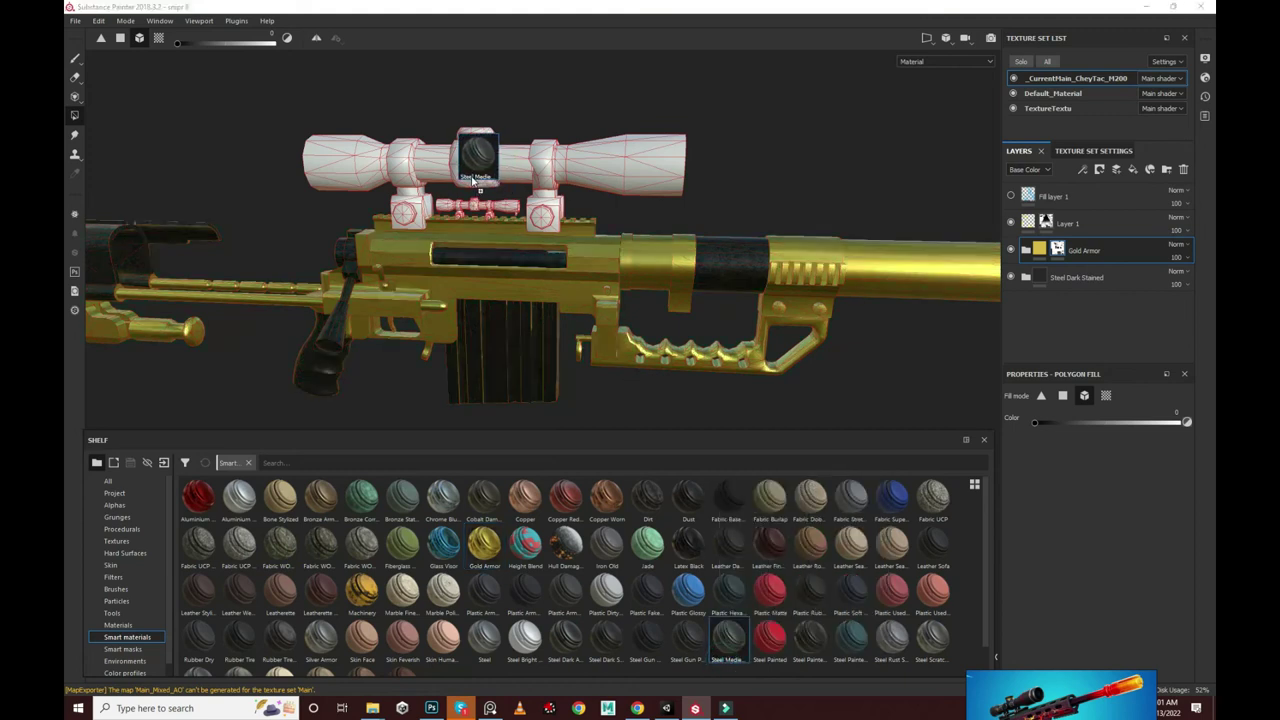
Step: Try Steel Medieval Stylized (undone) and Rubber Tire materials on the scope
{"action": "left_click_drag", "start_coordinate": [474, 180], "coordinate": [474, 181]}
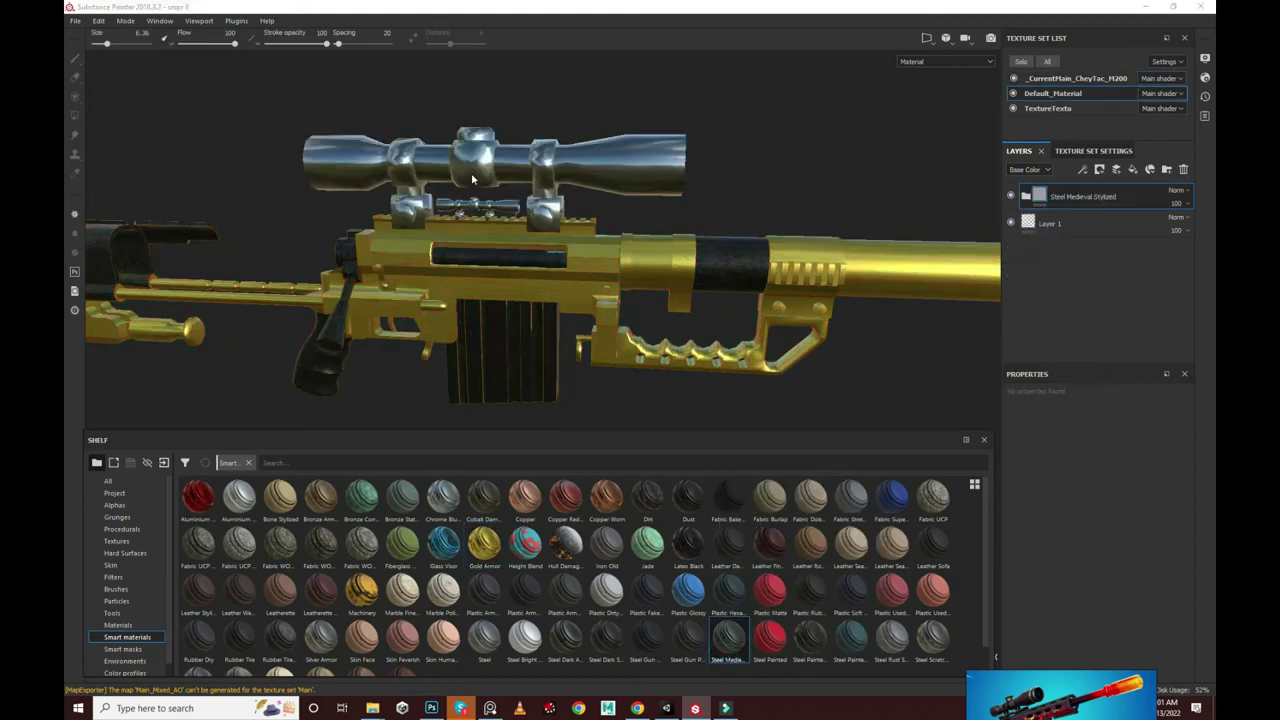
{"action": "key", "text": "ctrl+z"}
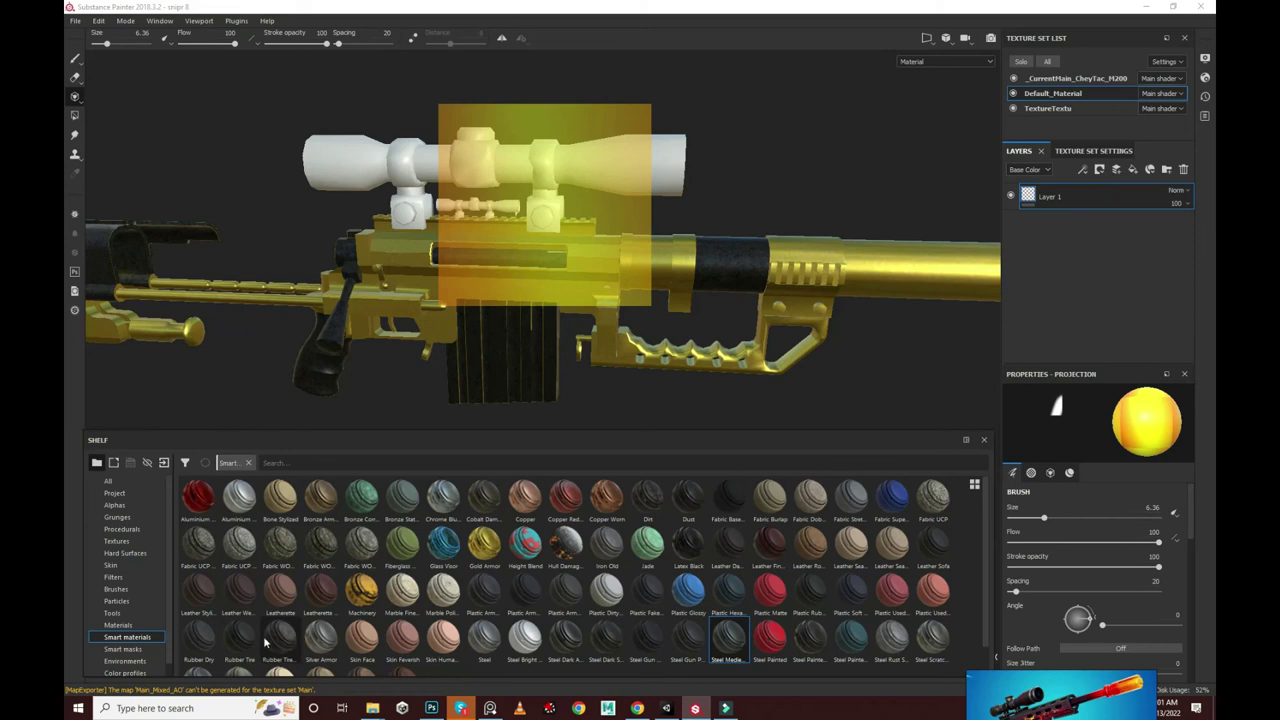
{"action": "left_click_drag", "start_coordinate": [664, 165], "coordinate": [657, 187]}
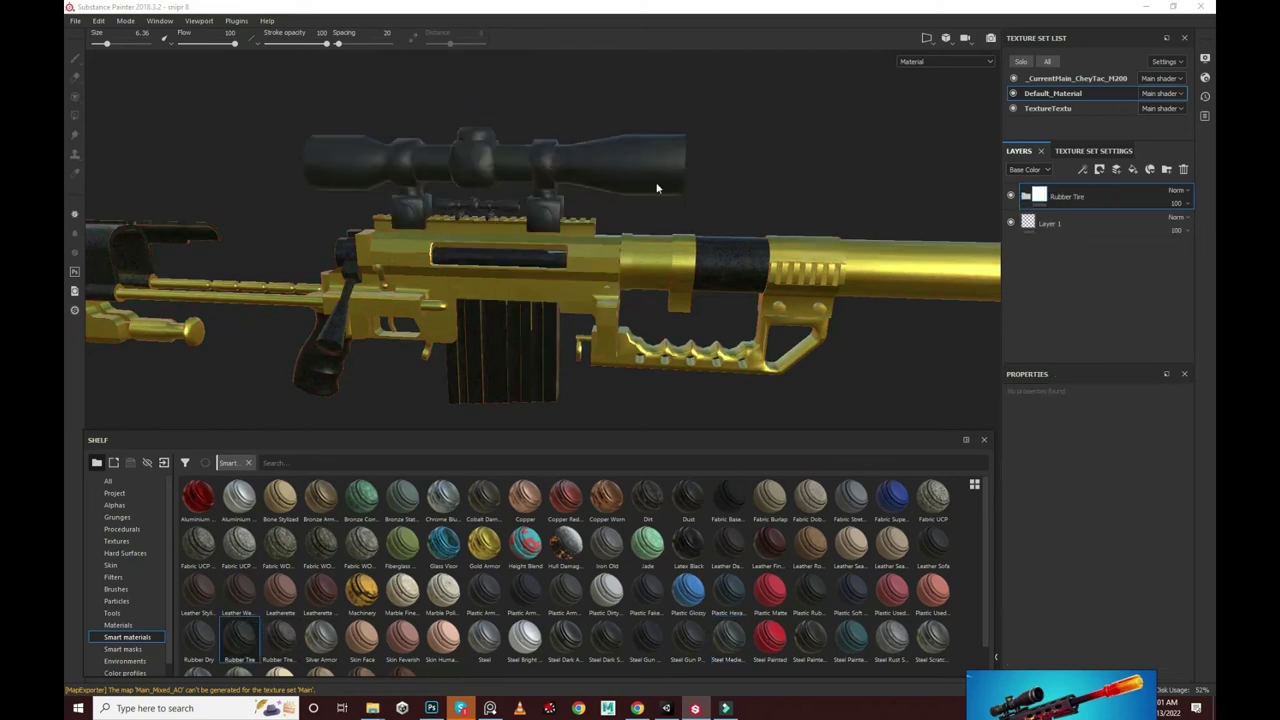
{"action": "mouse_move", "coordinate": [395, 133]}
{"action": "left_mouse_down", "text": "alt"}
{"action": "mouse_move", "coordinate": [575, 138]}
{"action": "mouse_move", "coordinate": [432, 158]}
{"action": "left_mouse_up", "text": "alt"}
{"action": "scroll", "coordinate": [506, 149], "scroll_direction": "up", "scroll_amount": 3}
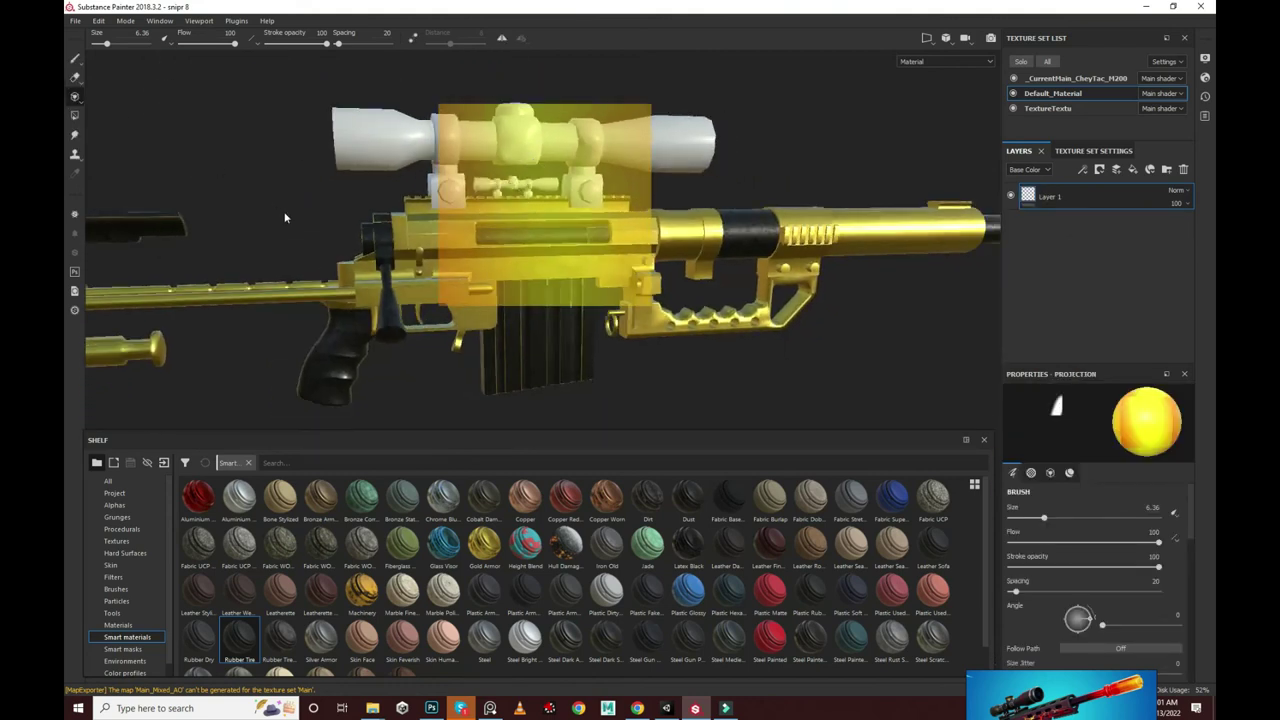
{"action": "key", "text": "1"}
{"action": "mouse_move", "coordinate": [492, 164]}
{"action": "left_mouse_down", "text": "alt"}
{"action": "mouse_move", "coordinate": [548, 205]}
{"action": "mouse_move", "coordinate": [509, 180]}
{"action": "left_mouse_up", "text": "alt"}
{"action": "scroll", "coordinate": [313, 673], "scroll_direction": "down", "scroll_amount": 1}
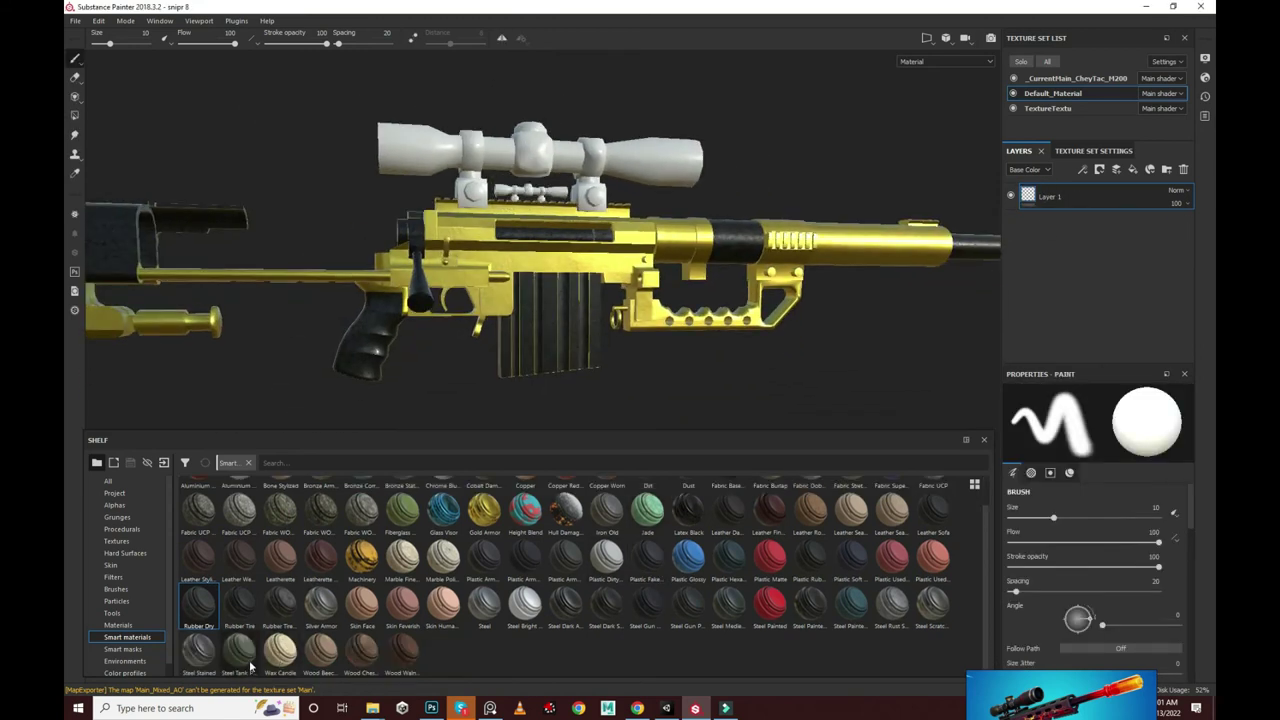
Step: Try and undo Plastic Rubber, Leather Sofa and Dust materials on the rifle
{"action": "mouse_move", "coordinate": [805, 553]}
{"action": "left_mouse_down"}
{"action": "mouse_move", "coordinate": [514, 177]}
{"action": "mouse_move", "coordinate": [496, 257]}
{"action": "left_mouse_up"}
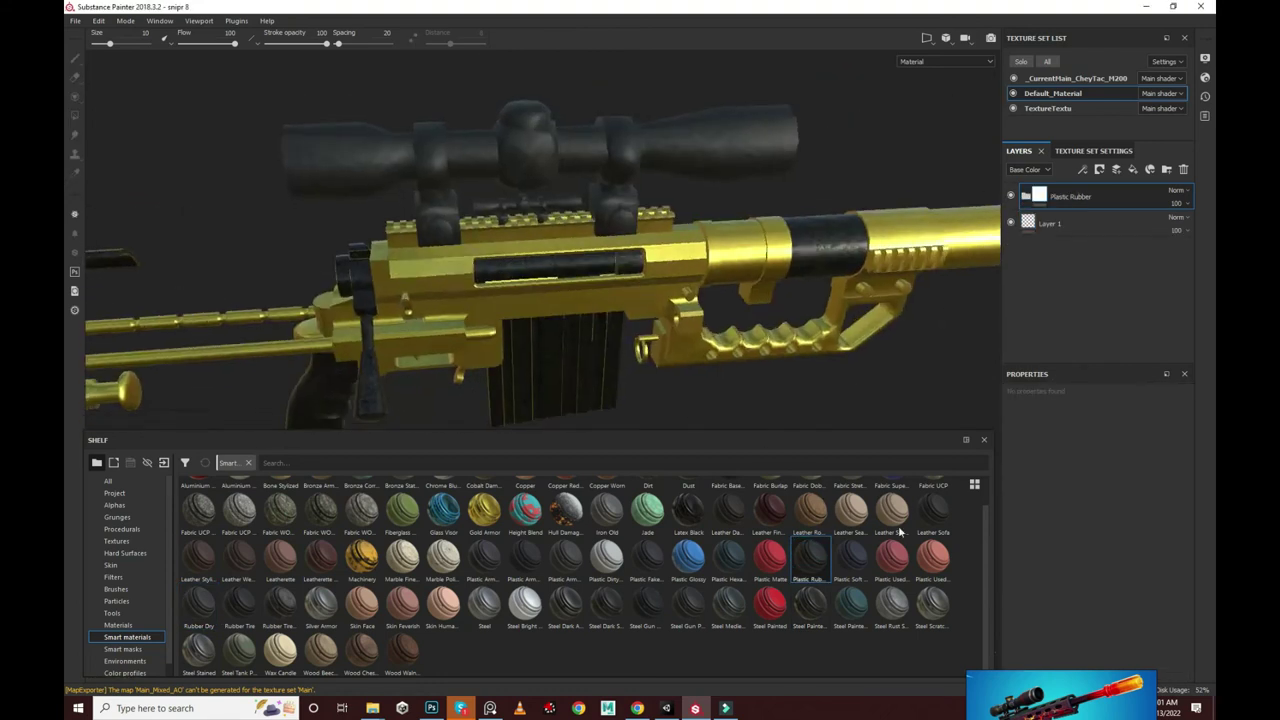
{"action": "key", "text": "ctrl+z"}
{"action": "mouse_move", "coordinate": [610, 155]}
{"action": "left_mouse_down"}
{"action": "mouse_move", "coordinate": [642, 185]}
{"action": "mouse_move", "coordinate": [514, 166]}
{"action": "mouse_move", "coordinate": [531, 180]}
{"action": "mouse_move", "coordinate": [737, 126]}
{"action": "mouse_move", "coordinate": [651, 194]}
{"action": "mouse_move", "coordinate": [389, 206]}
{"action": "mouse_move", "coordinate": [449, 146]}
{"action": "left_mouse_up"}
{"action": "key", "text": "ctrl+z"}
{"action": "scroll", "coordinate": [440, 225], "scroll_direction": "down", "scroll_amount": 3}
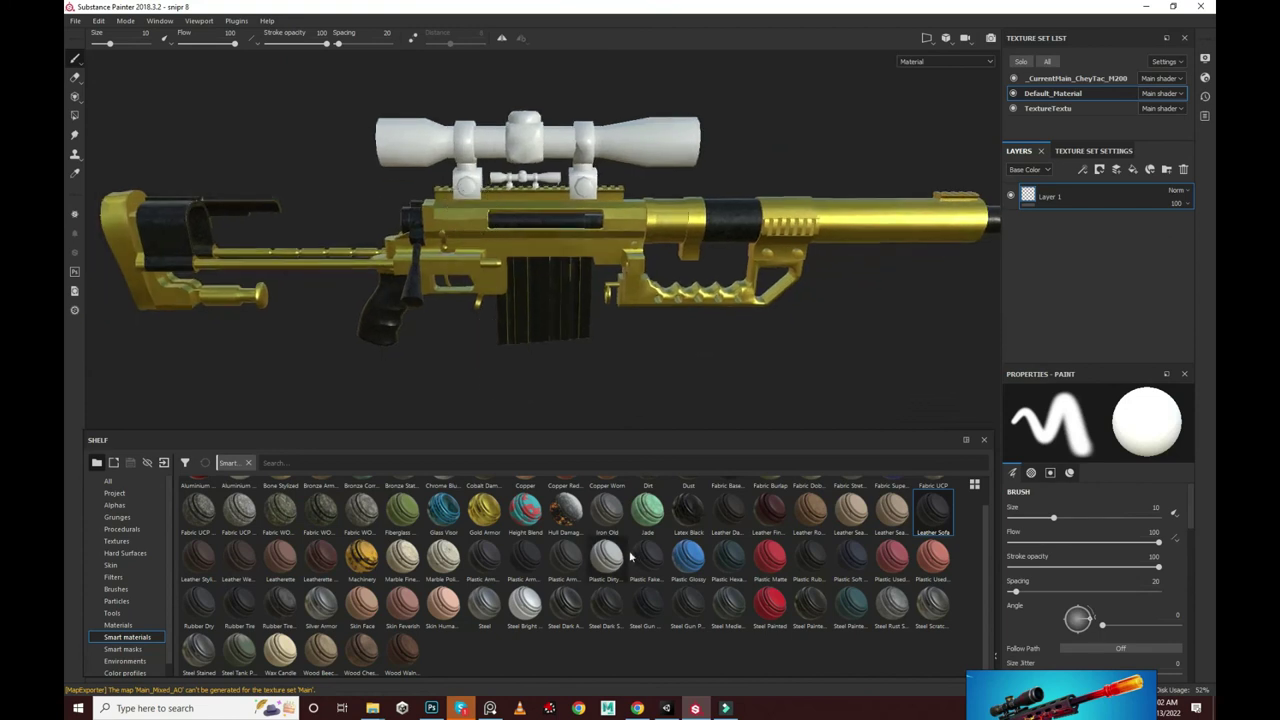
{"action": "scroll", "coordinate": [630, 557], "scroll_direction": "up", "scroll_amount": 1}
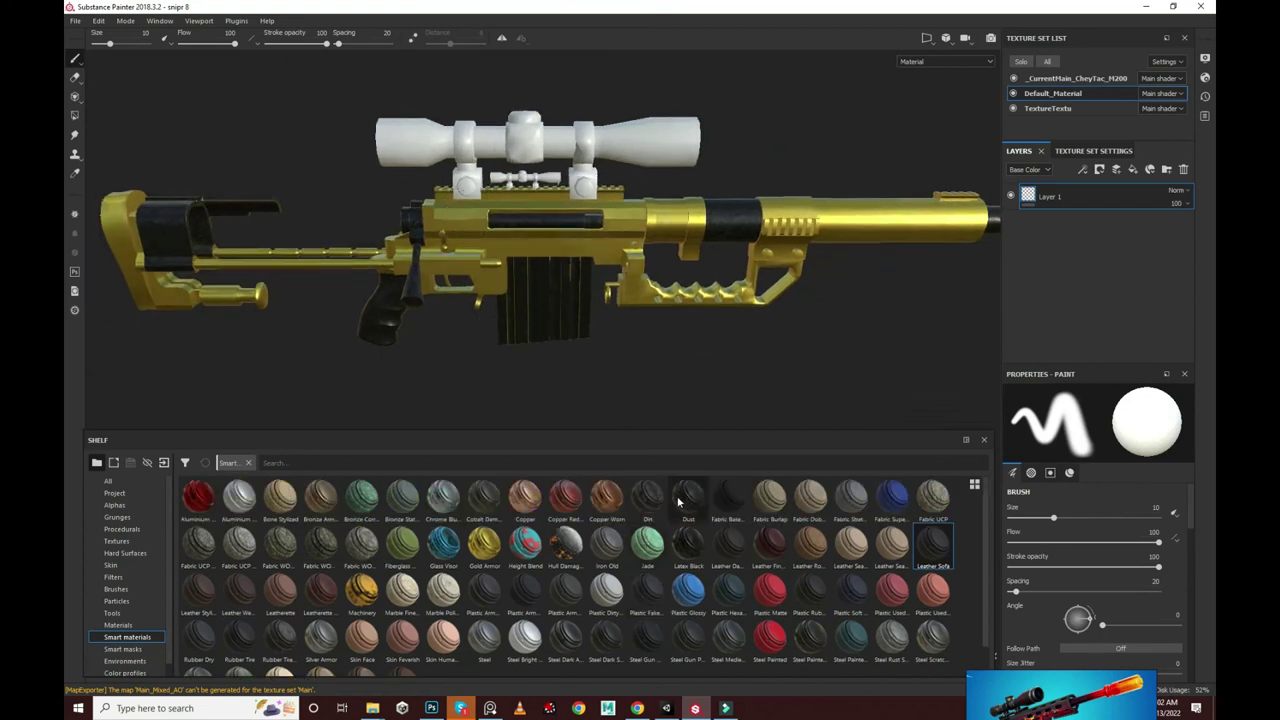
{"action": "left_click_drag", "start_coordinate": [678, 502], "coordinate": [674, 172]}
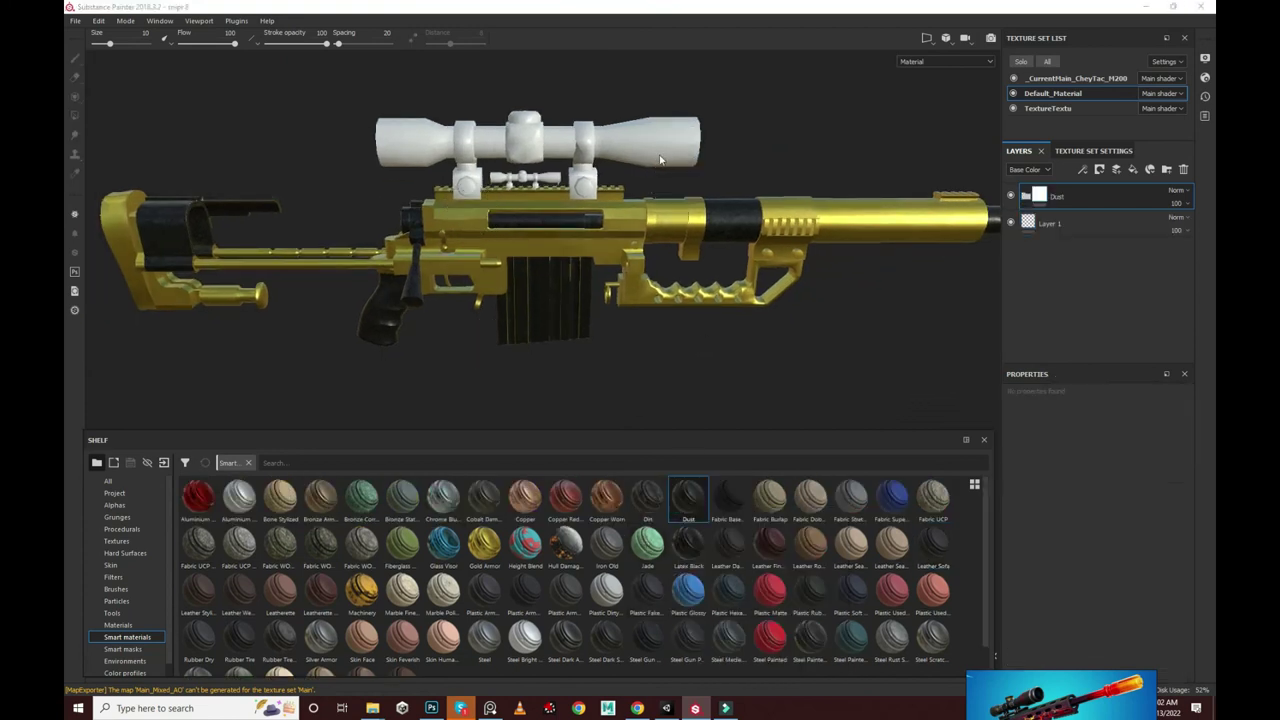
{"action": "scroll", "coordinate": [390, 182], "scroll_direction": "up", "scroll_amount": 3}
{"action": "left_click_drag", "start_coordinate": [371, 157], "coordinate": [765, 386], "text": "alt"}
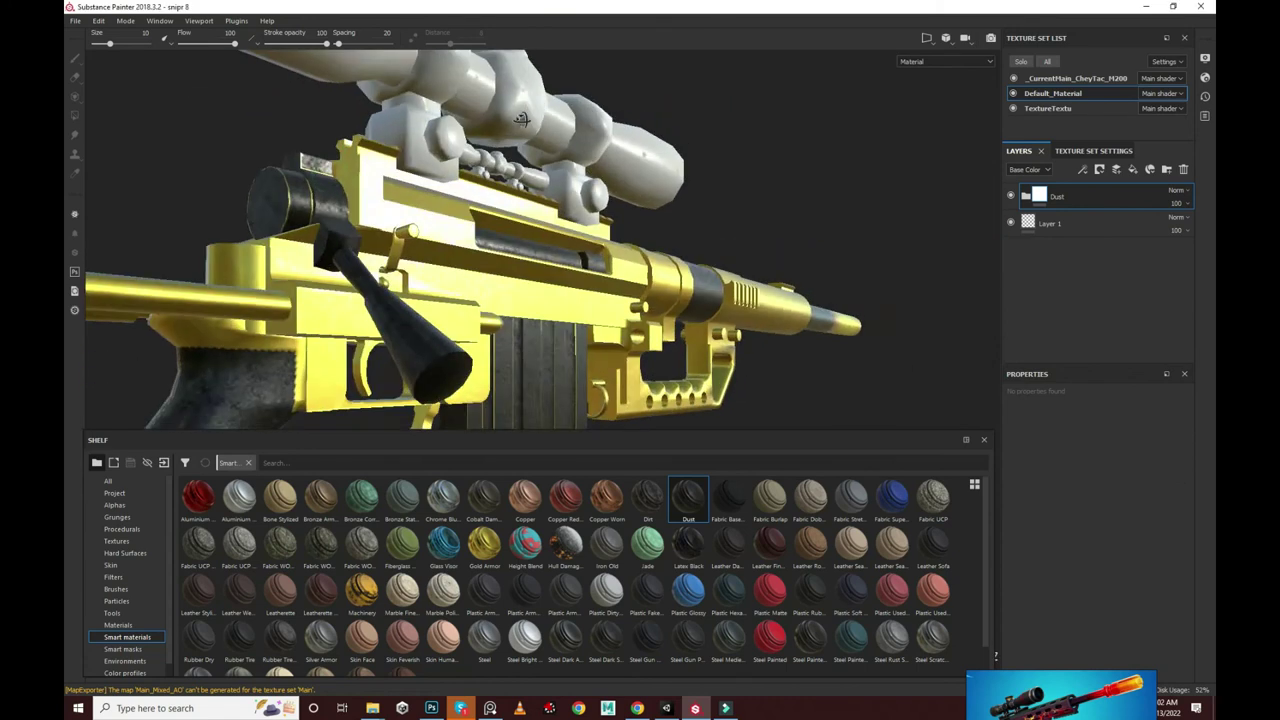
{"action": "key", "text": "ctrl+z"}
Step: Discard Fabric Base and drop the Bronze Armor smart material onto the scope
{"action": "left_click_drag", "start_coordinate": [613, 160], "coordinate": [777, 177]}
{"action": "key", "text": "ctrl+z"}
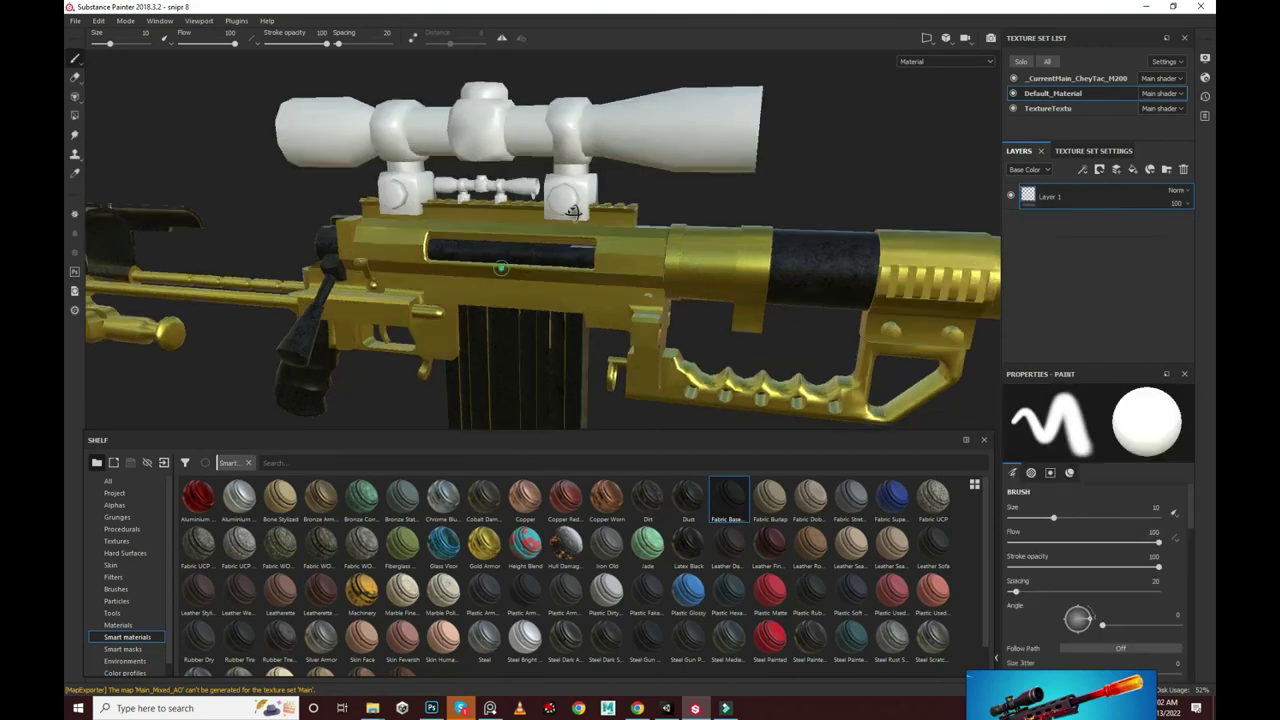
{"action": "left_click_drag", "start_coordinate": [573, 212], "coordinate": [757, 215], "text": "alt"}
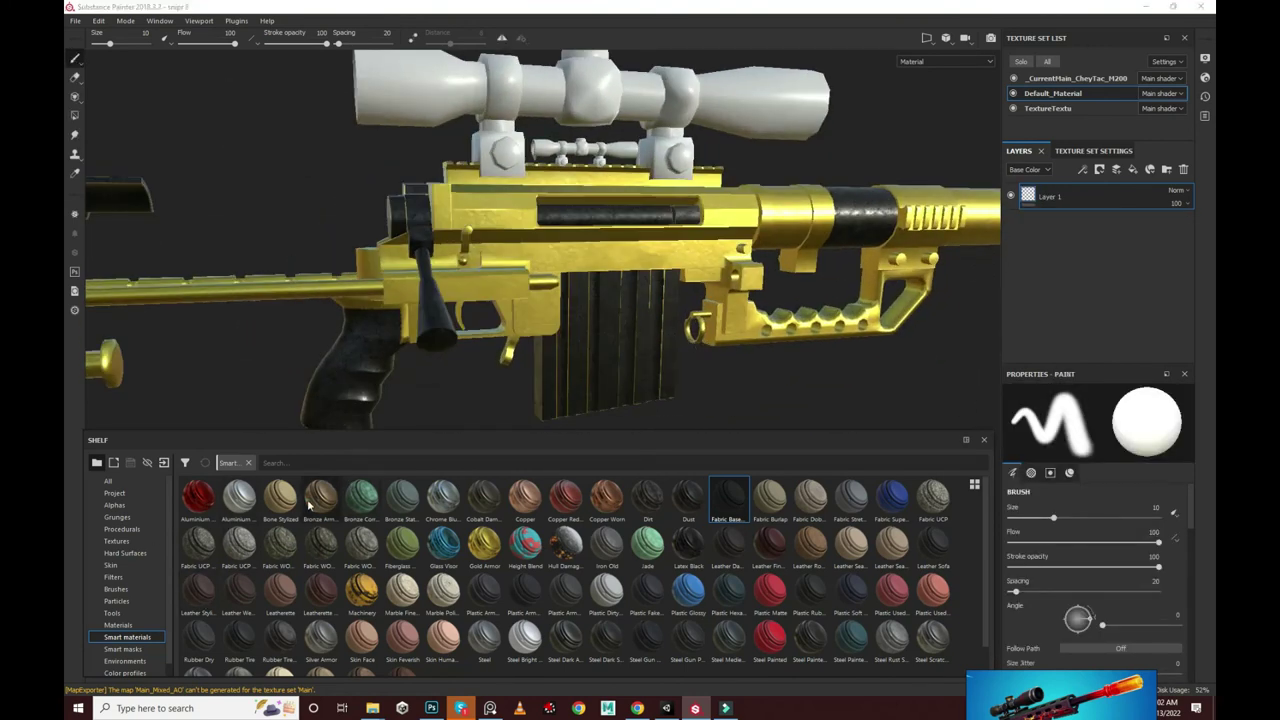
{"action": "left_click_drag", "start_coordinate": [464, 169], "coordinate": [524, 108]}
{"action": "mouse_move", "coordinate": [458, 150]}
{"action": "left_mouse_down"}
{"action": "mouse_move", "coordinate": [407, 119]}
{"action": "mouse_move", "coordinate": [639, 133]}
{"action": "left_mouse_up"}
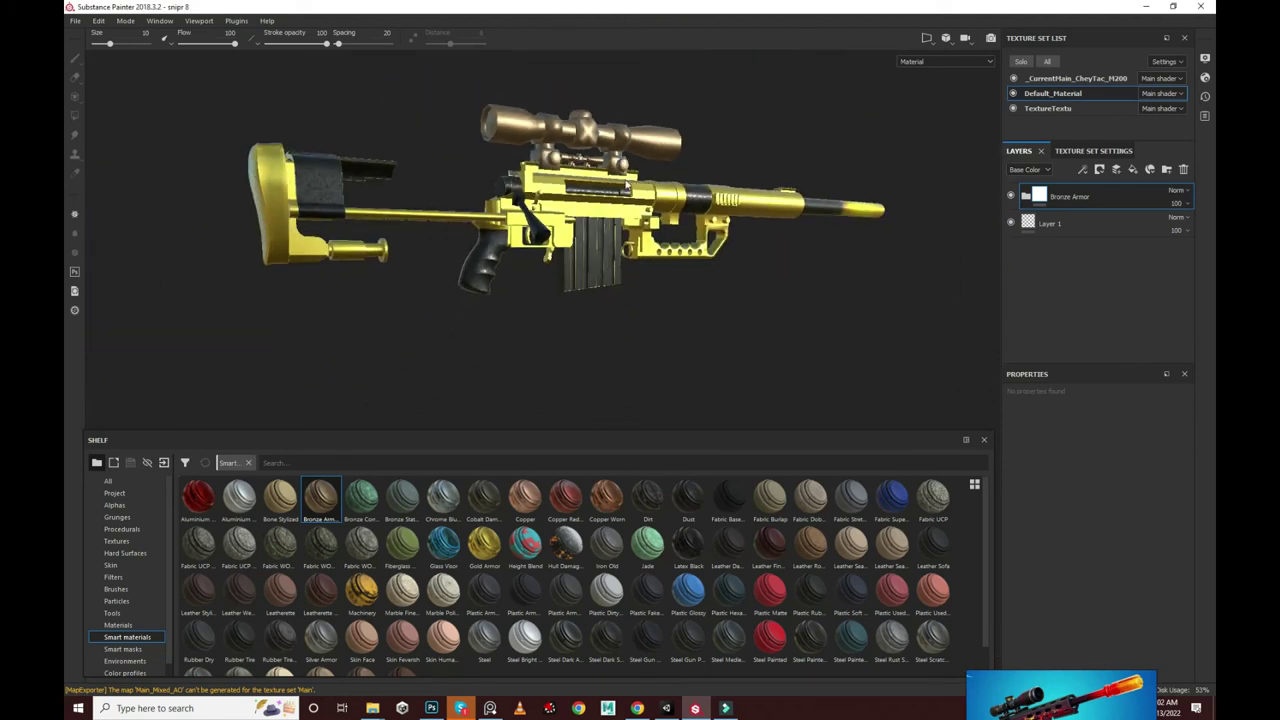
Step: Set the Bronze Armor base metal's Base Color to bright yellow
{"action": "scroll", "coordinate": [639, 133], "scroll_direction": "down", "scroll_amount": 2}
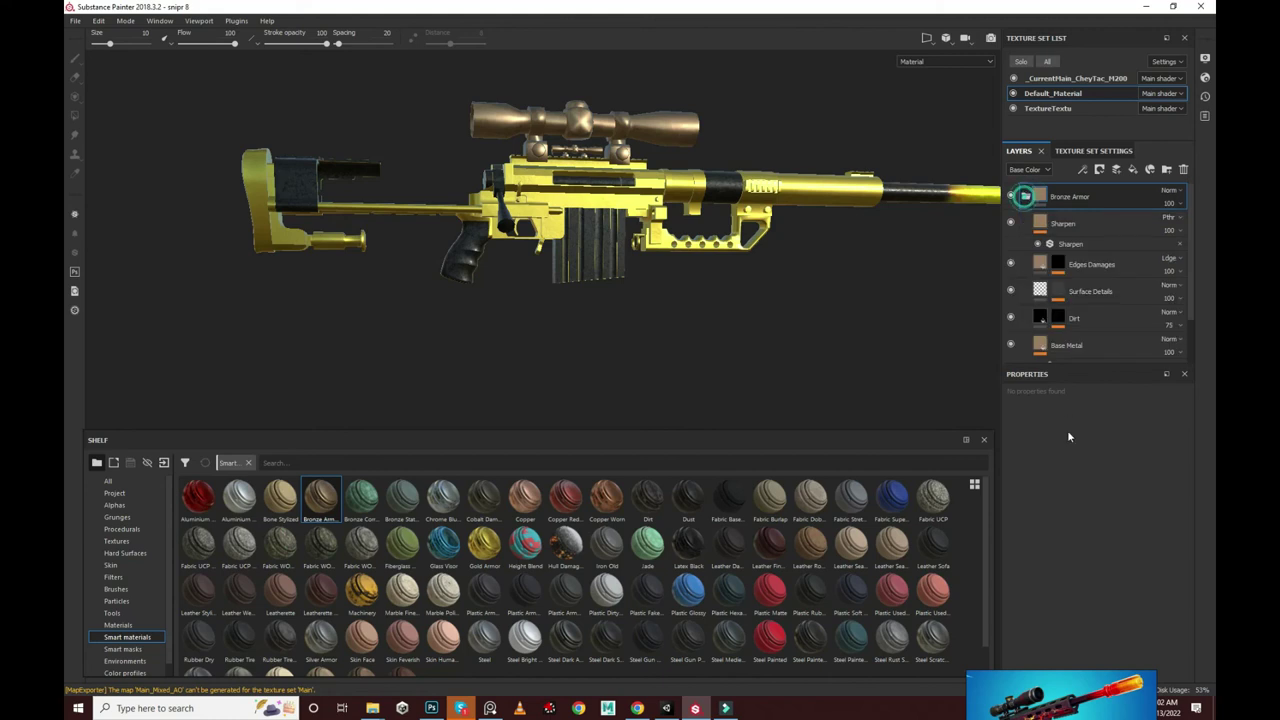
{"action": "left_click", "coordinate": [1041, 345]}
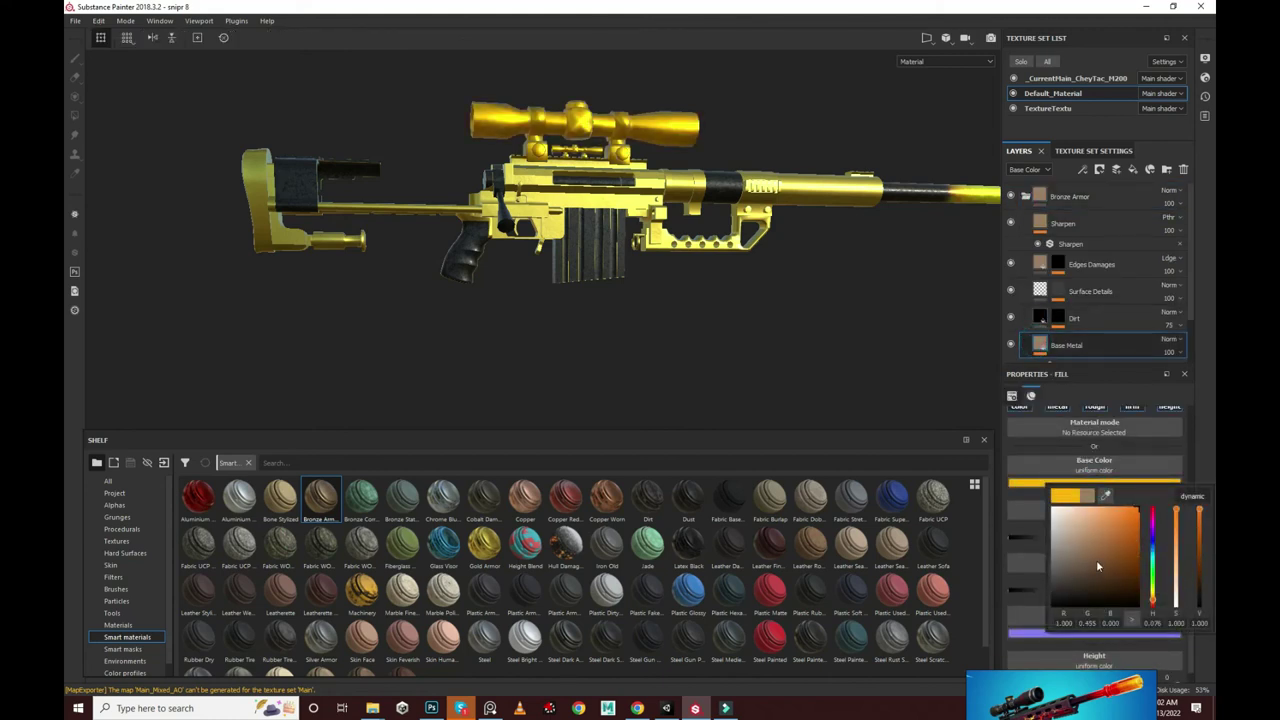
{"action": "left_click_drag", "start_coordinate": [622, 184], "coordinate": [640, 180], "text": "alt"}
{"action": "scroll", "coordinate": [633, 177], "scroll_direction": "up", "scroll_amount": 2}
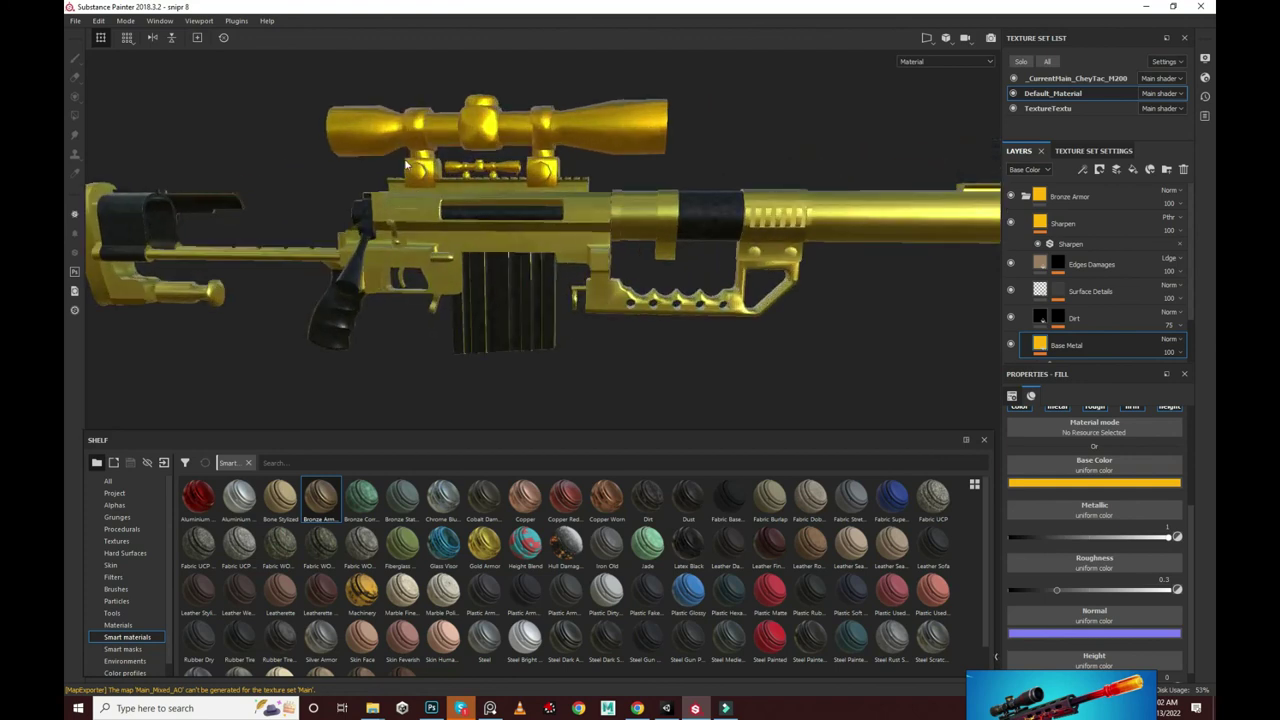
Step: Add then undo a black mask on Bronze Armor, and pick up Steel Gun Painted
{"action": "right_click", "coordinate": [1062, 202]}
{"action": "left_click", "coordinate": [1094, 214]}
{"action": "scroll", "coordinate": [700, 143], "scroll_direction": "up", "scroll_amount": 3}
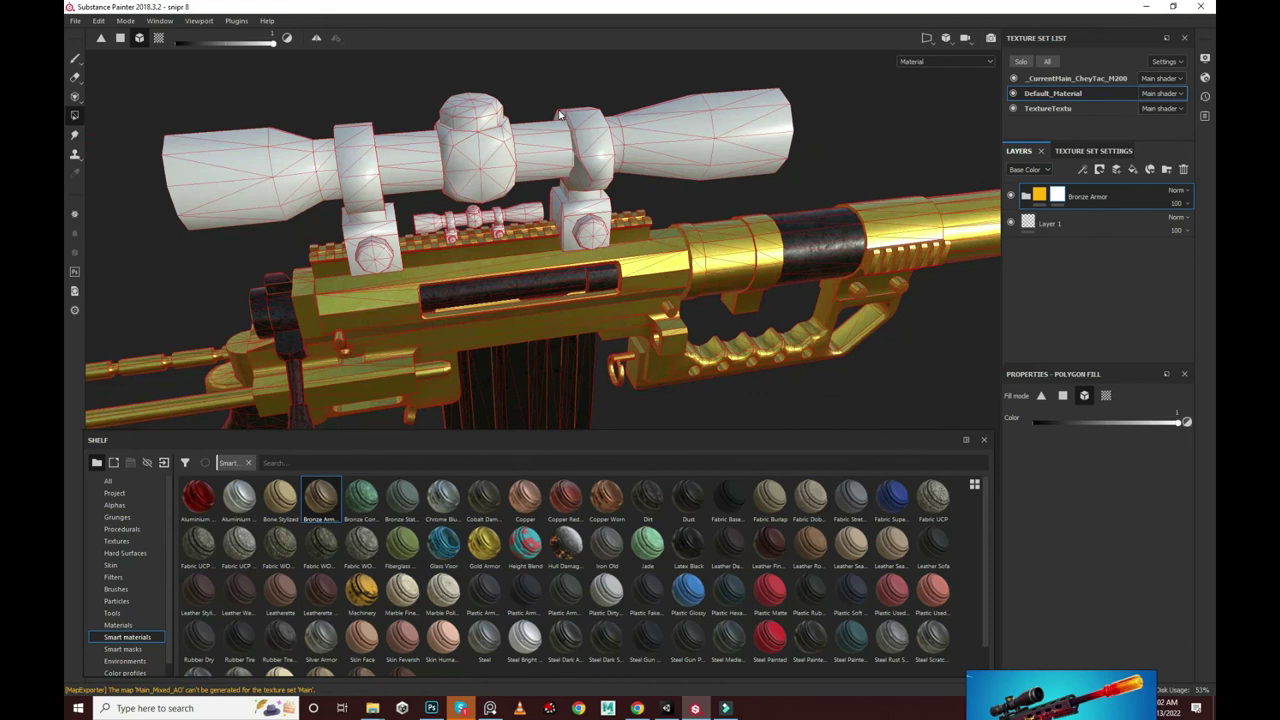
{"action": "key", "text": "ctrl+z"}
{"action": "left_click_drag", "start_coordinate": [560, 116], "coordinate": [407, 95], "text": "alt"}
{"action": "scroll", "coordinate": [607, 588], "scroll_direction": "down", "scroll_amount": 1}
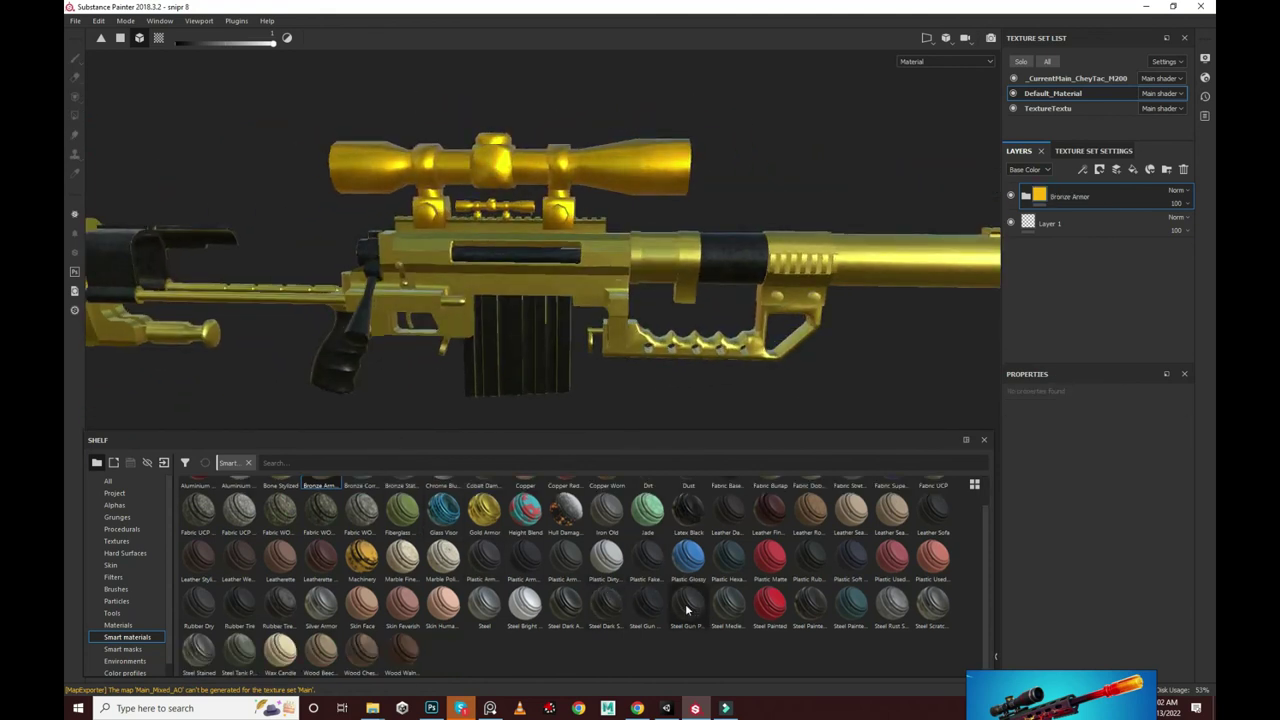
{"action": "mouse_move", "coordinate": [685, 603]}
{"action": "left_mouse_down"}
{"action": "mouse_move", "coordinate": [634, 354]}
{"action": "mouse_move", "coordinate": [508, 172]}
{"action": "mouse_move", "coordinate": [497, 179]}
{"action": "left_mouse_up"}
Step: Add a black mask to Steel Gun Painted and test-fill the scope turret, undoing it
{"action": "right_click", "coordinate": [1134, 203]}
{"action": "left_click", "coordinate": [1137, 212]}
{"action": "scroll", "coordinate": [560, 114], "scroll_direction": "up", "scroll_amount": 3}
{"action": "left_click", "coordinate": [510, 180]}
{"action": "key", "text": "ctrl+z"}
{"action": "left_click_drag", "start_coordinate": [510, 180], "coordinate": [506, 128], "text": "alt"}
Step: Orbit and zoom from the scope out to side and end-on views of the rifle
{"action": "mouse_move", "coordinate": [688, 176]}
{"action": "left_mouse_down", "text": "alt"}
{"action": "mouse_move", "coordinate": [477, 75]}
{"action": "mouse_move", "coordinate": [543, 149]}
{"action": "left_mouse_up", "text": "alt"}
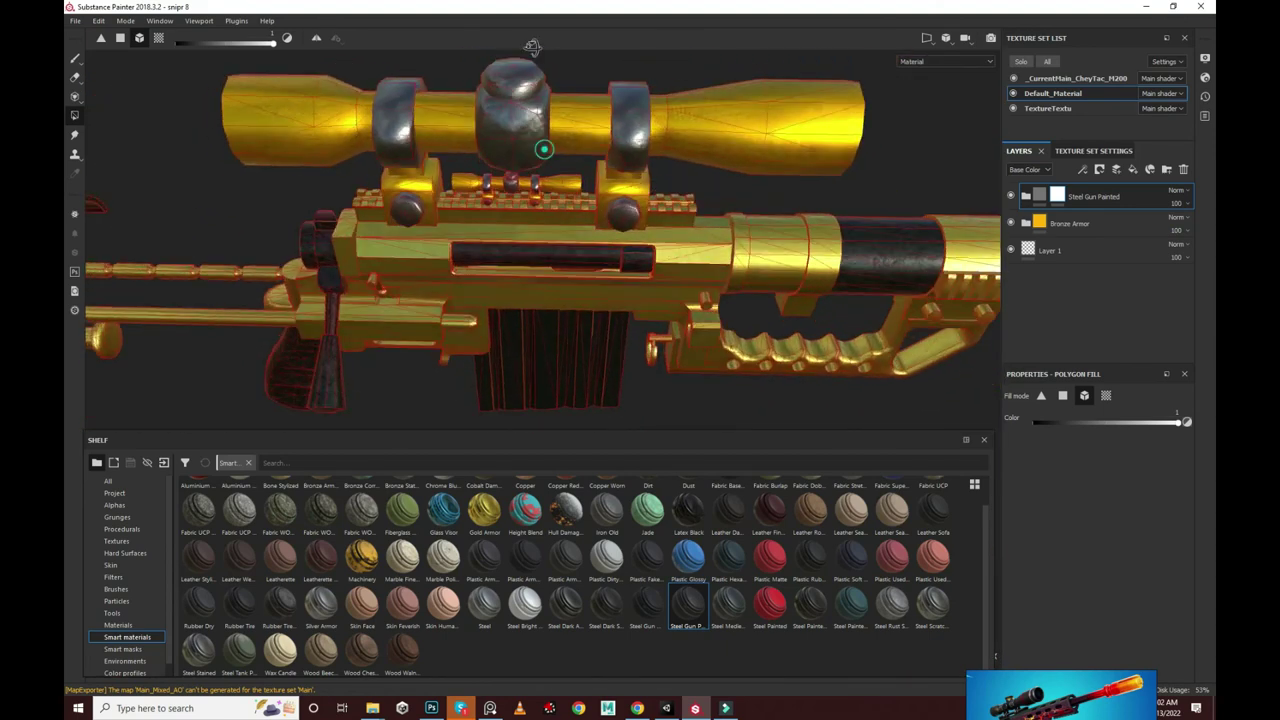
{"action": "scroll", "coordinate": [443, 186], "scroll_direction": "down", "scroll_amount": 3}
{"action": "mouse_move", "coordinate": [443, 186]}
{"action": "left_mouse_down", "text": "alt"}
{"action": "mouse_move", "coordinate": [568, 210]}
{"action": "mouse_move", "coordinate": [694, 160]}
{"action": "left_mouse_up", "text": "alt"}
{"action": "scroll", "coordinate": [491, 208], "scroll_direction": "up", "scroll_amount": 3}
{"action": "scroll", "coordinate": [694, 160], "scroll_direction": "down", "scroll_amount": 2}
{"action": "mouse_move", "coordinate": [414, 171]}
{"action": "left_mouse_down", "text": "alt"}
{"action": "mouse_move", "coordinate": [505, 112]}
{"action": "mouse_move", "coordinate": [640, 251]}
{"action": "mouse_move", "coordinate": [918, 198]}
{"action": "mouse_move", "coordinate": [492, 100]}
{"action": "left_mouse_up", "text": "alt"}
{"action": "scroll", "coordinate": [505, 112], "scroll_direction": "up", "scroll_amount": 1}
{"action": "scroll", "coordinate": [505, 112], "scroll_direction": "up", "scroll_amount": 2}
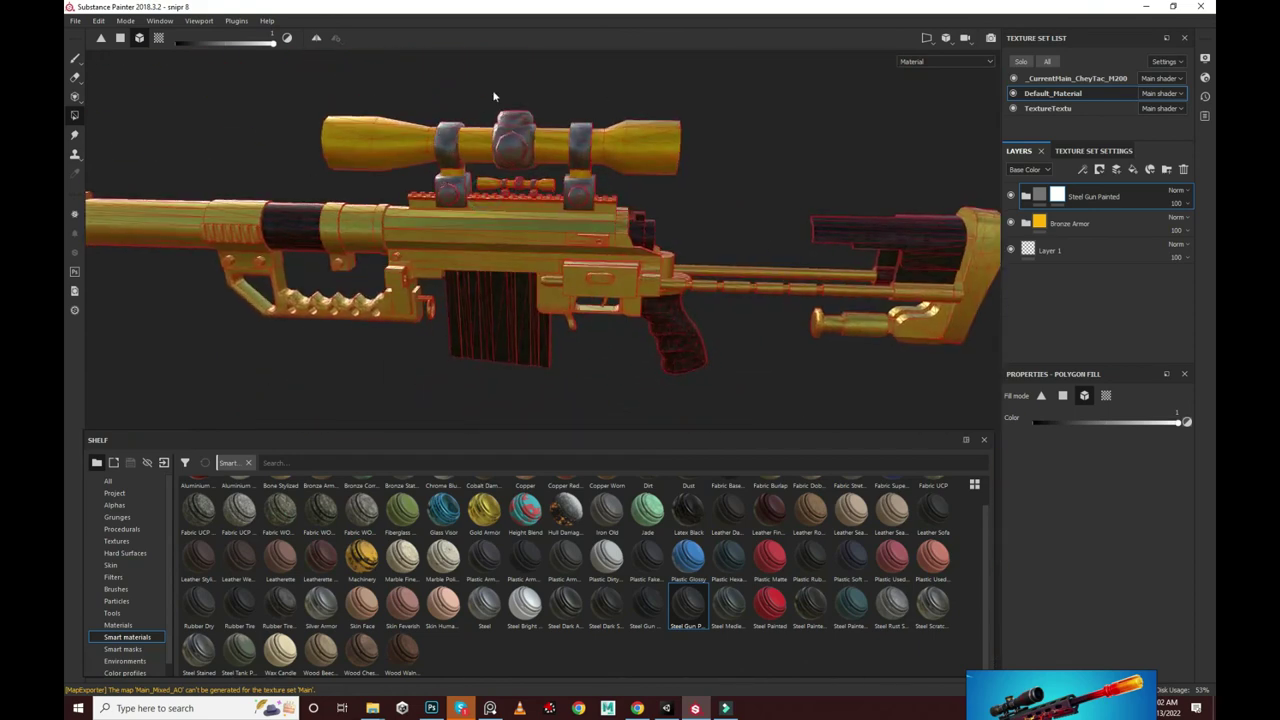
{"action": "scroll", "coordinate": [492, 100], "scroll_direction": "up", "scroll_amount": 3}
{"action": "scroll", "coordinate": [500, 135], "scroll_direction": "up", "scroll_amount": 1}
{"action": "scroll", "coordinate": [500, 135], "scroll_direction": "down", "scroll_amount": 1}
{"action": "scroll", "coordinate": [500, 135], "scroll_direction": "down", "scroll_amount": 1}
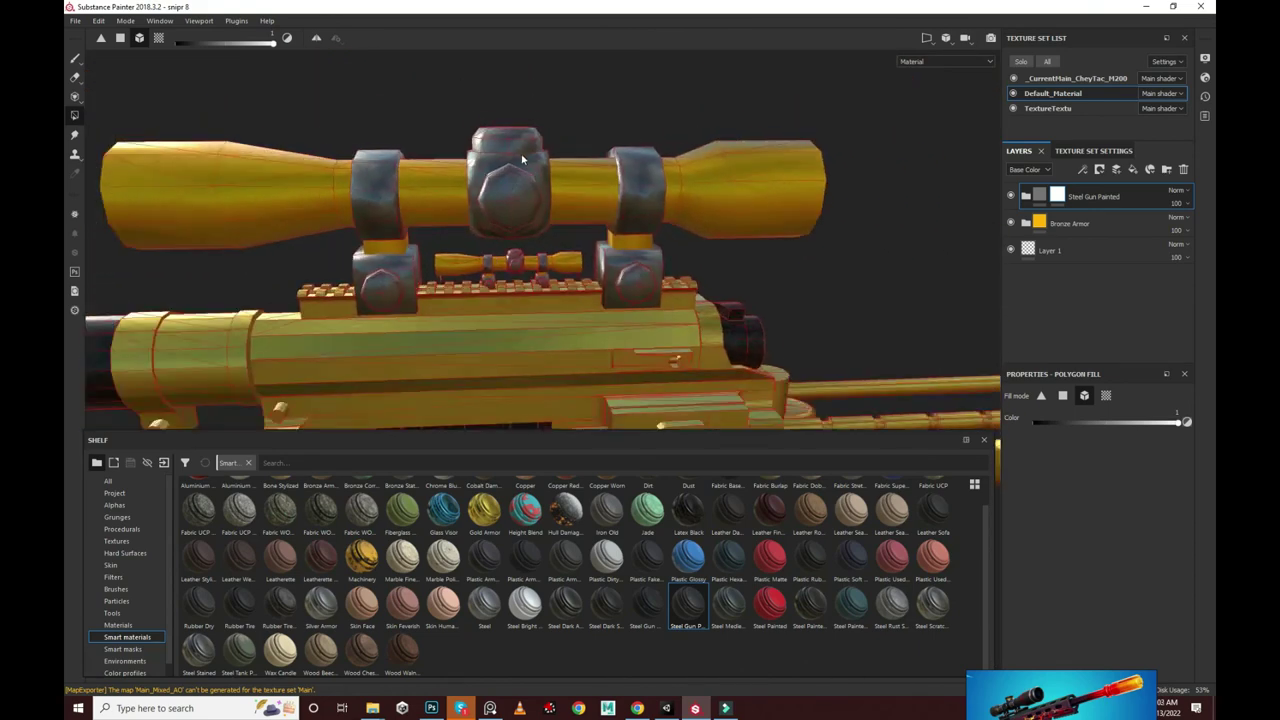
{"action": "scroll", "coordinate": [500, 135], "scroll_direction": "down", "scroll_amount": 2}
{"action": "mouse_move", "coordinate": [500, 135]}
{"action": "left_mouse_down", "text": "alt"}
{"action": "mouse_move", "coordinate": [748, 152]}
{"action": "mouse_move", "coordinate": [515, 146]}
{"action": "mouse_move", "coordinate": [700, 150]}
{"action": "mouse_move", "coordinate": [867, 179]}
{"action": "left_mouse_up", "text": "alt"}
{"action": "scroll", "coordinate": [518, 120], "scroll_direction": "down", "scroll_amount": 3}
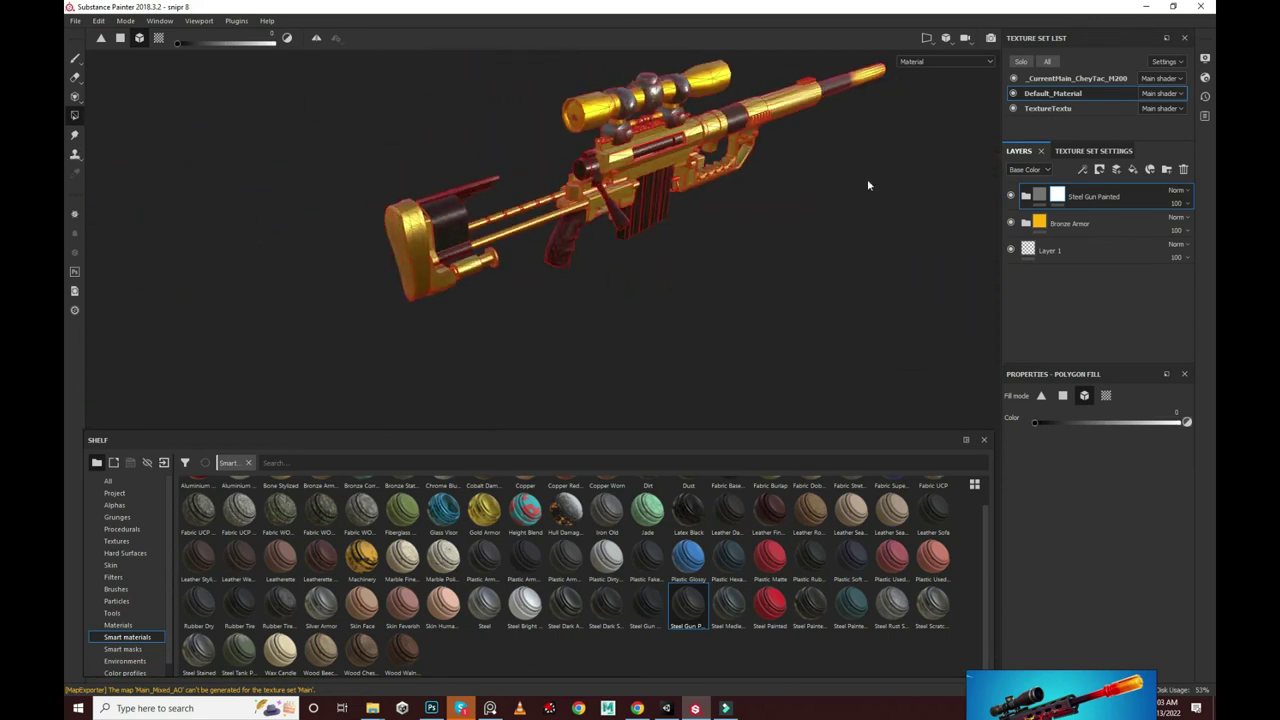
Step: Switch to the Paint brush at size 20.81 and orbit to a full side view
{"action": "left_click", "coordinate": [74, 60]}
{"action": "left_click_drag", "start_coordinate": [686, 128], "coordinate": [560, 150], "text": "alt"}
{"action": "mouse_move", "coordinate": [741, 164]}
{"action": "left_mouse_down", "text": "alt"}
{"action": "mouse_move", "coordinate": [757, 128]}
{"action": "mouse_move", "coordinate": [914, 57]}
{"action": "mouse_move", "coordinate": [179, 120]}
{"action": "mouse_move", "coordinate": [171, 194]}
{"action": "mouse_move", "coordinate": [400, 150]}
{"action": "left_mouse_up", "text": "alt"}
{"action": "scroll", "coordinate": [500, 130], "scroll_direction": "up", "scroll_amount": 3}
{"action": "scroll", "coordinate": [550, 115], "scroll_direction": "up", "scroll_amount": 3}
{"action": "scroll", "coordinate": [550, 115], "scroll_direction": "down", "scroll_amount": 3}
{"action": "mouse_move", "coordinate": [550, 115]}
{"action": "left_mouse_down", "text": "alt"}
{"action": "mouse_move", "coordinate": [657, 177]}
{"action": "mouse_move", "coordinate": [666, 134]}
{"action": "mouse_move", "coordinate": [580, 229]}
{"action": "mouse_move", "coordinate": [600, 108]}
{"action": "left_mouse_up", "text": "alt"}
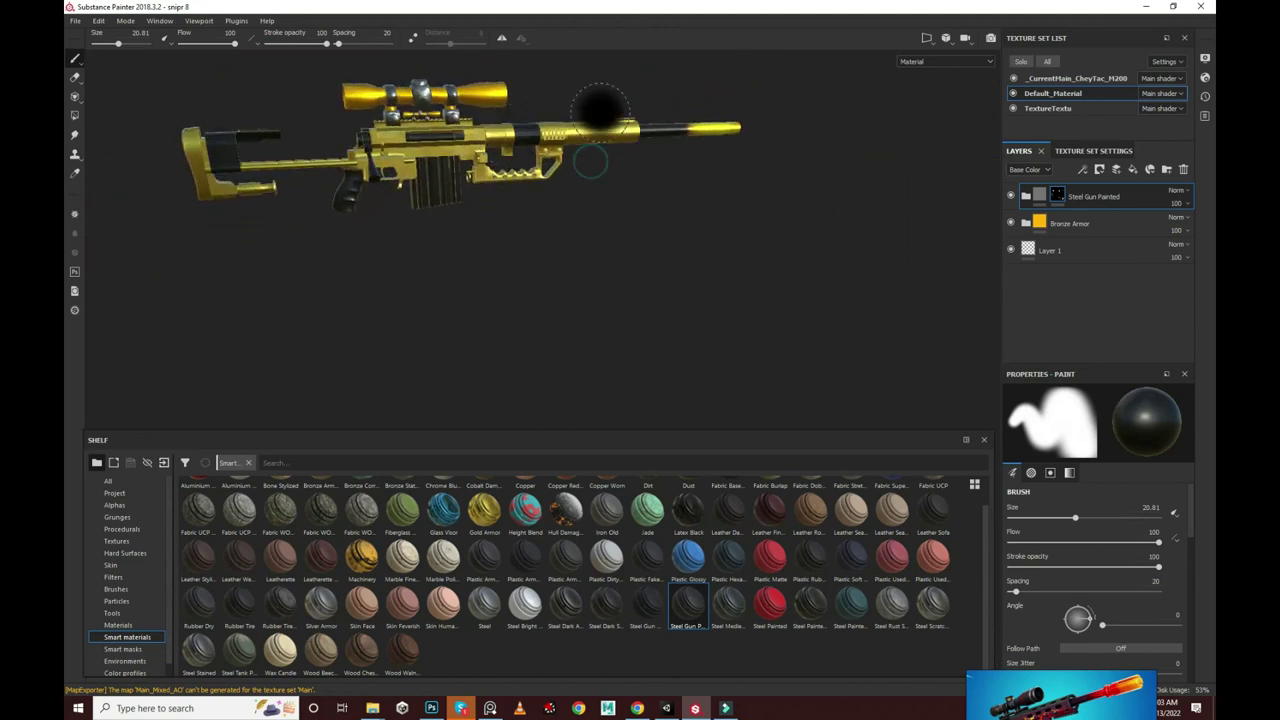